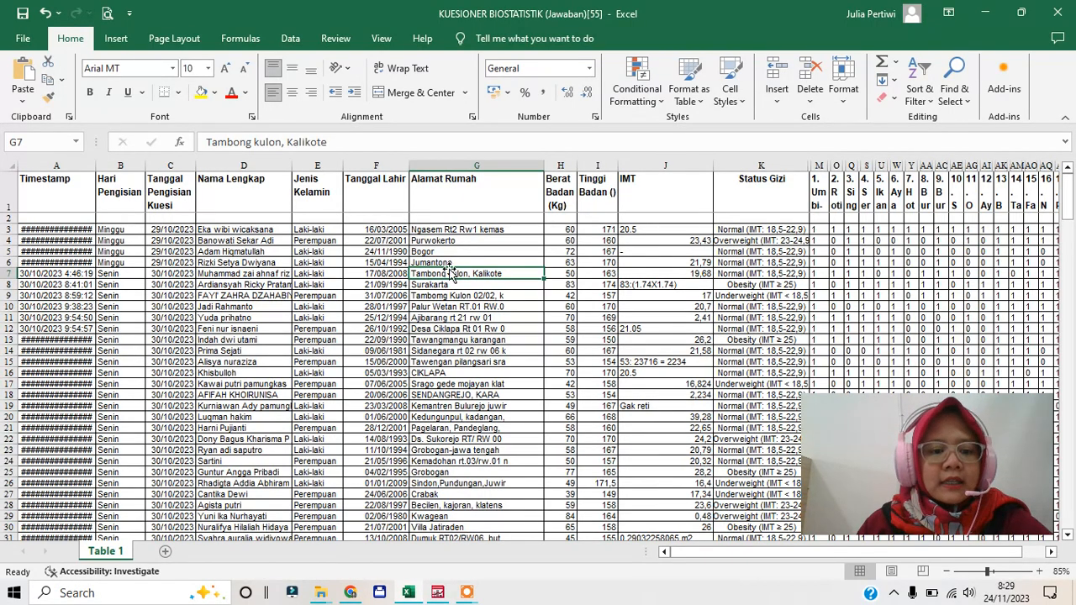
Step: Look through the questionnaire responses from the first rows to the last and back to the start of the table
scroll(452, 270, "down", 13)
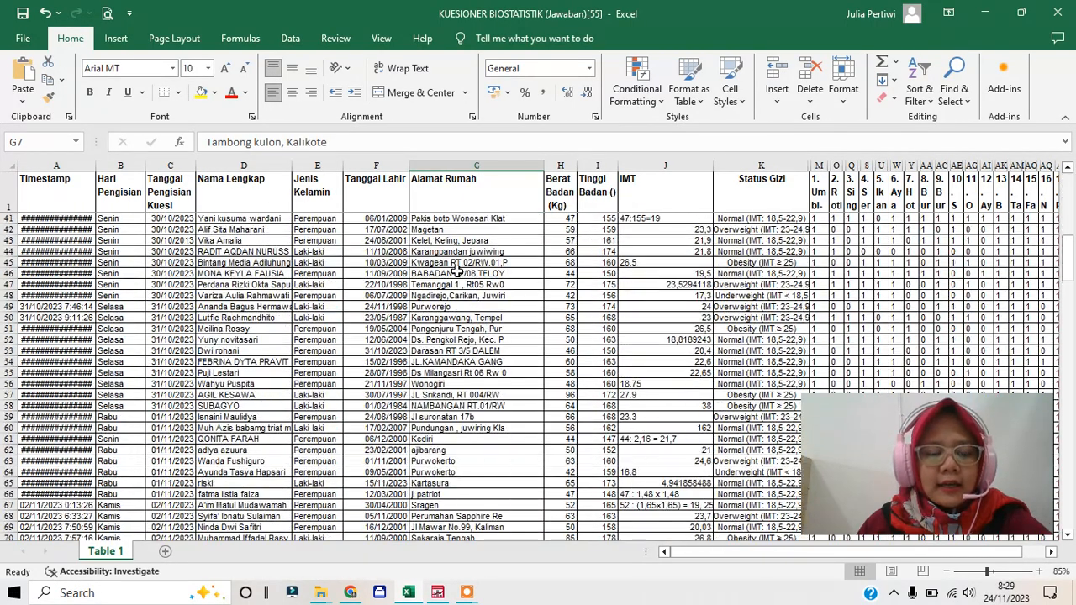
scroll(457, 270, "down", 19)
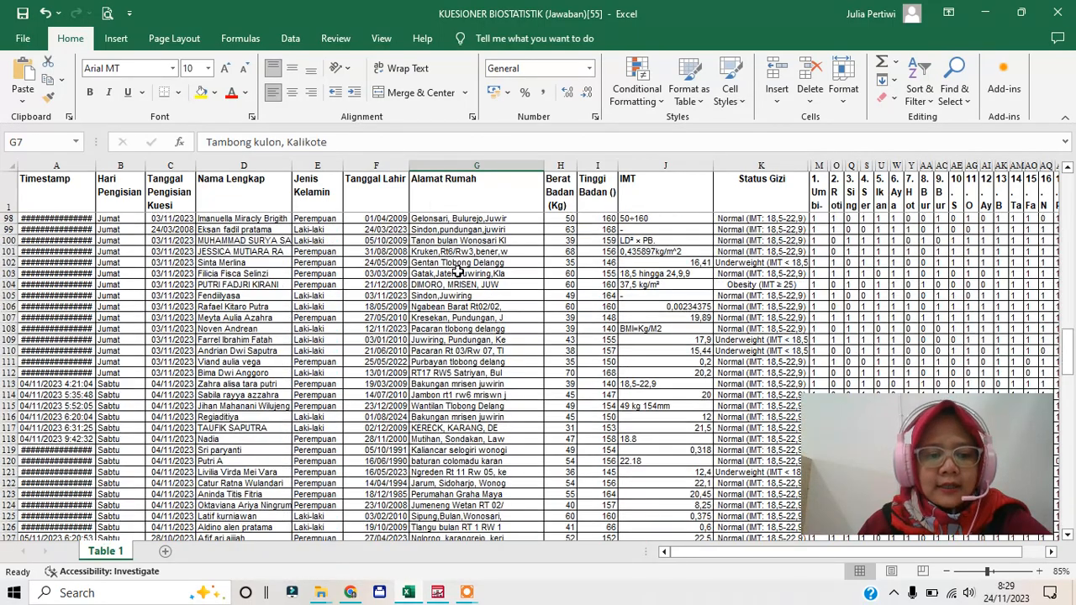
scroll(457, 270, "down", 20)
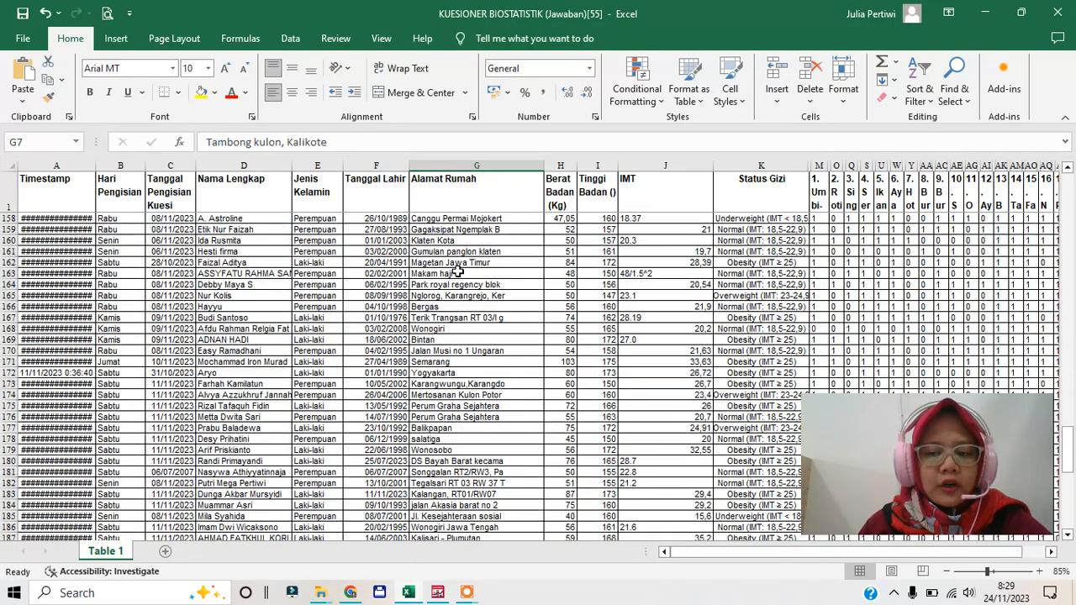
scroll(456, 271, "down", 14)
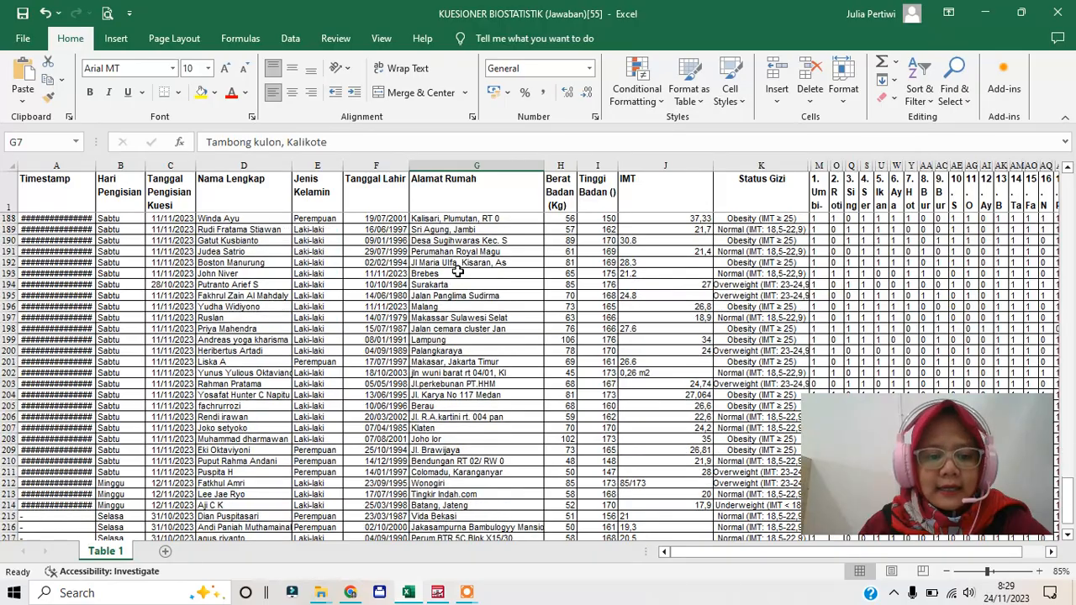
scroll(456, 270, "up", 10)
scroll(456, 270, "up", 20)
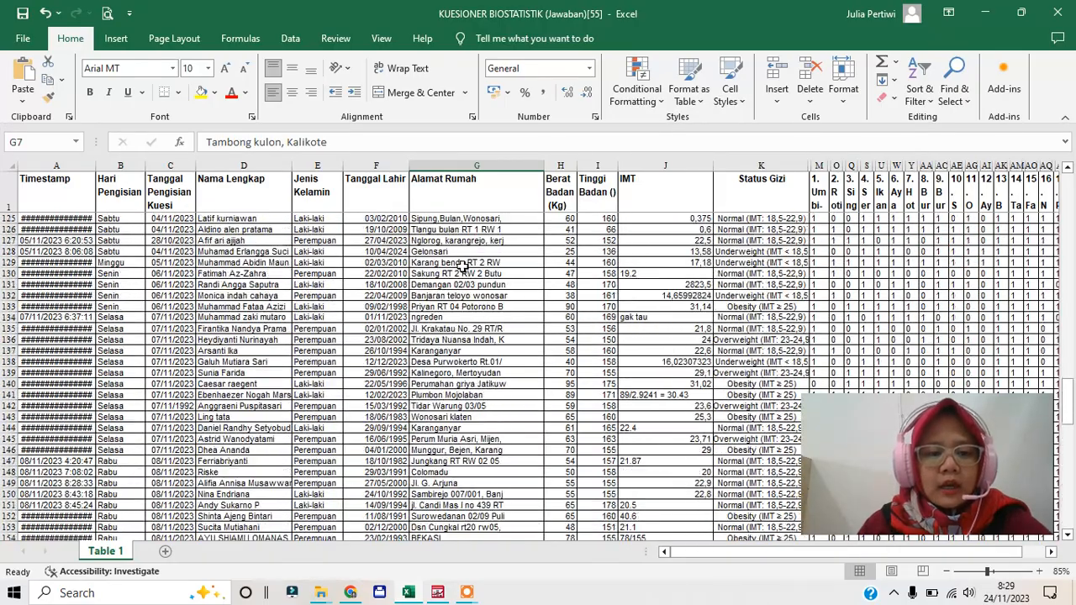
scroll(464, 263, "up", 20)
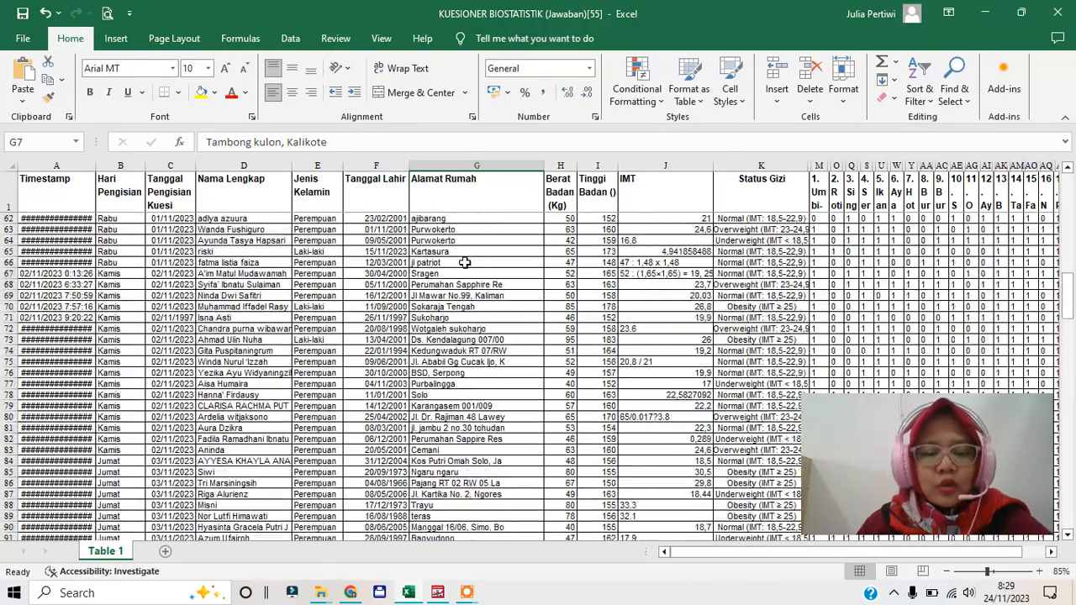
scroll(463, 263, "up", 10)
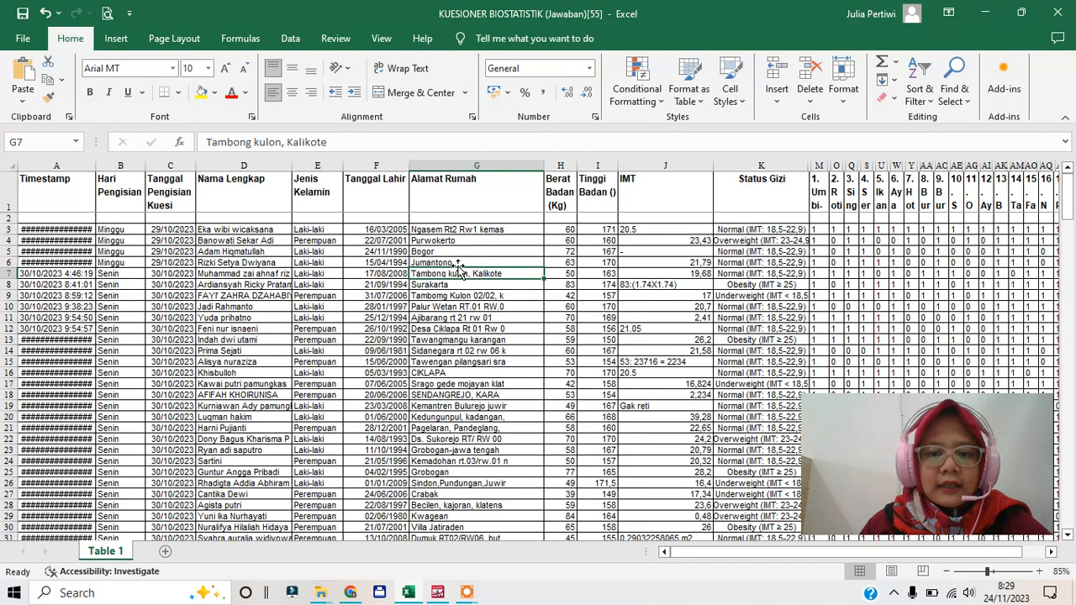
scroll(458, 268, "down", 3)
scroll(459, 267, "down", 15)
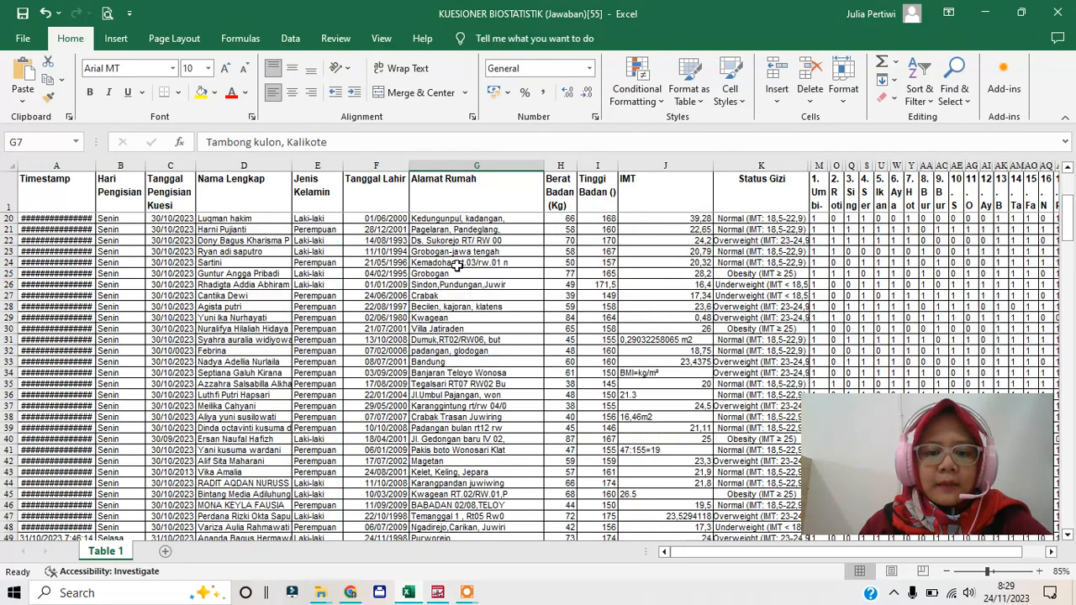
scroll(457, 265, "down", 18)
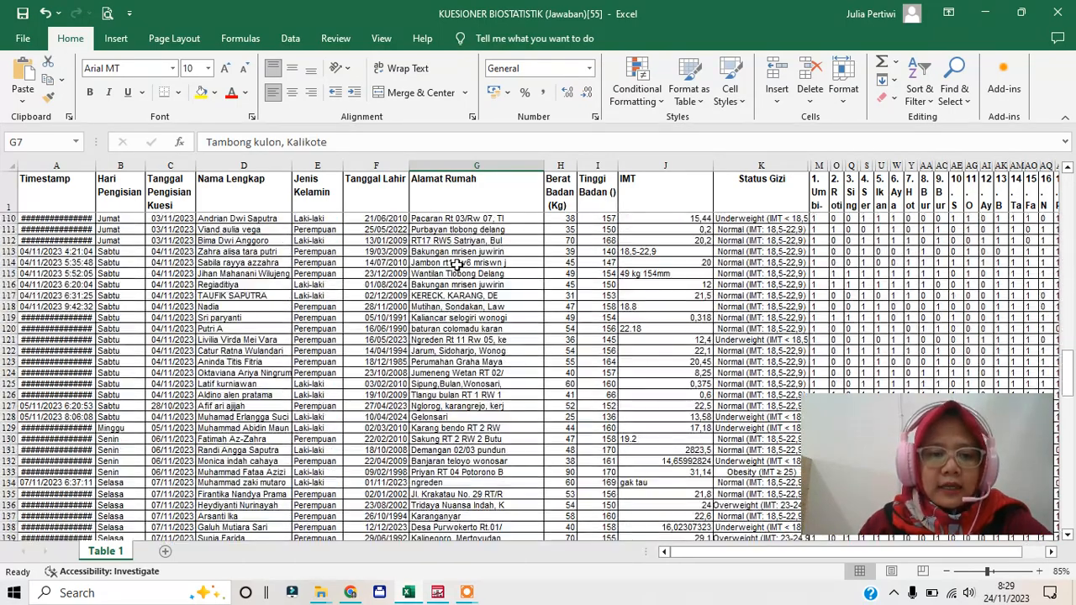
scroll(457, 264, "down", 1)
scroll(456, 264, "down", 20)
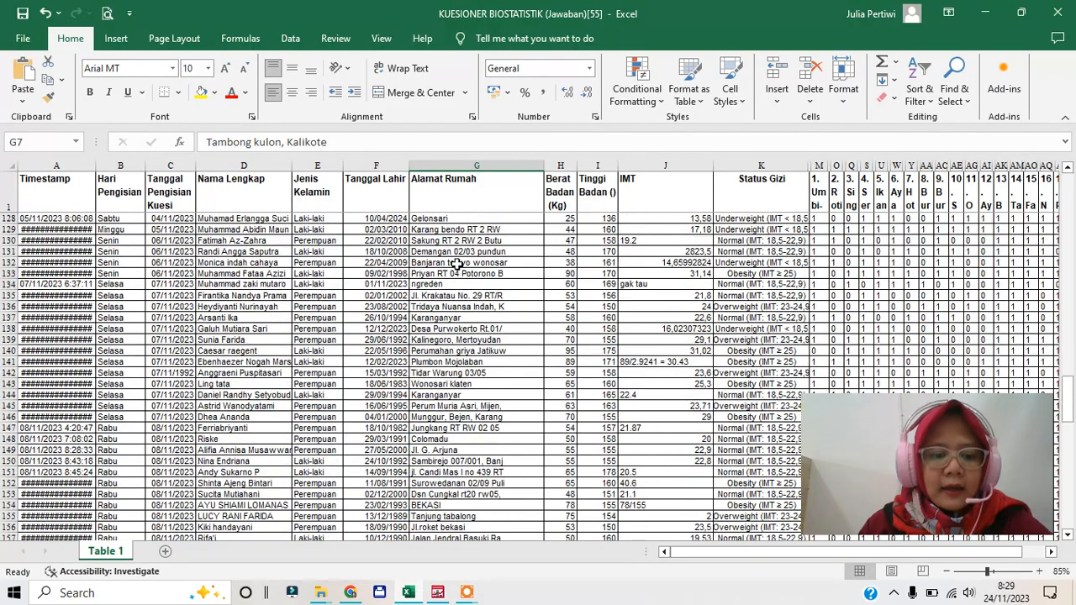
scroll(457, 265, "up", 18)
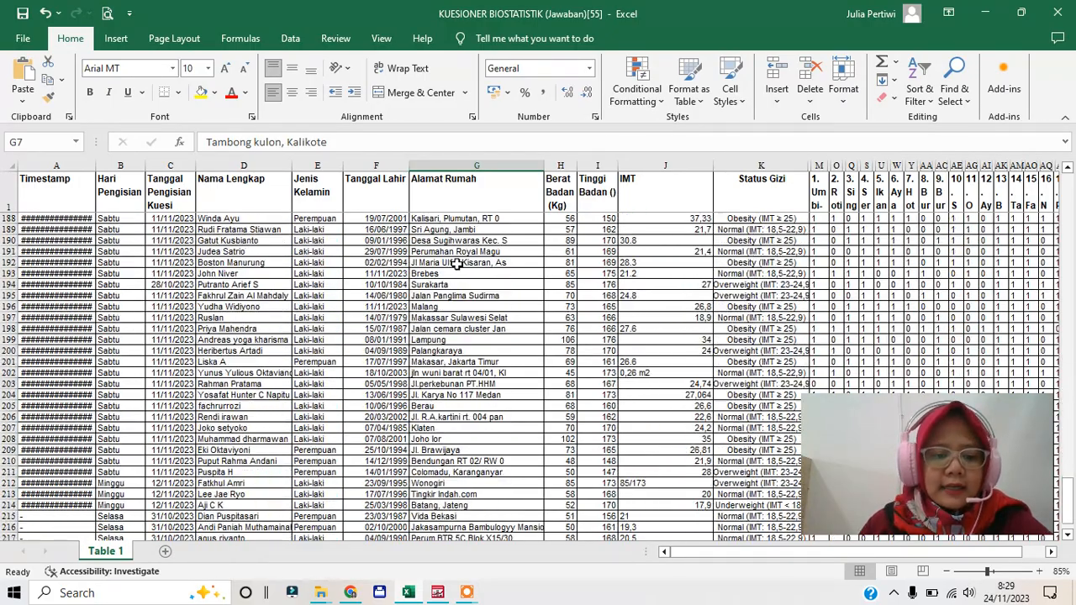
scroll(458, 259, "up", 20)
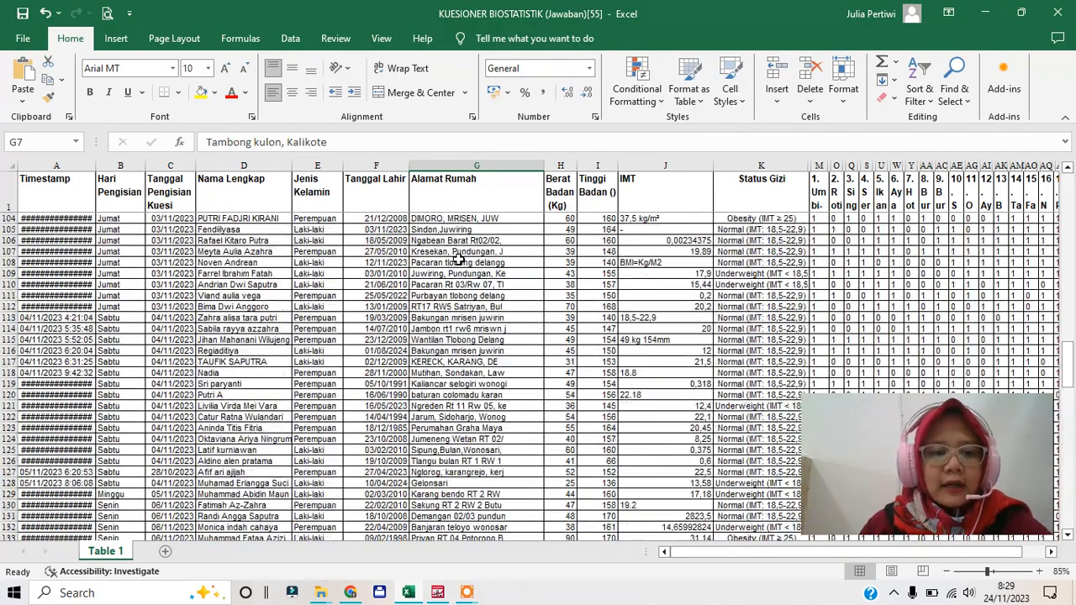
scroll(458, 259, "up", 12)
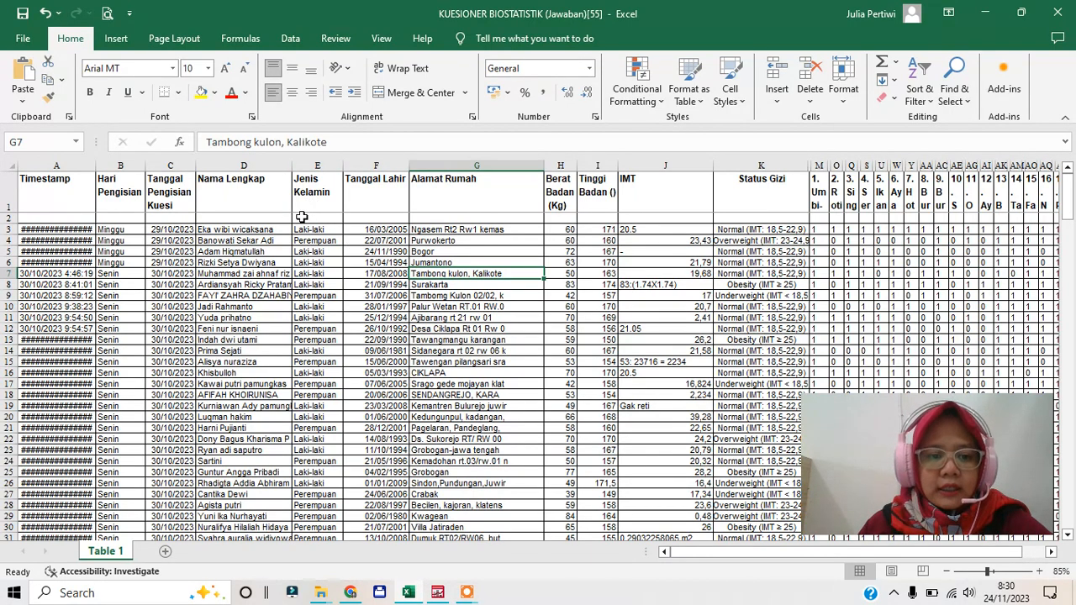
Step: Insert an empty column between the Jenis Kelamin and Tanggal Lahir columns
left_click(298, 179)
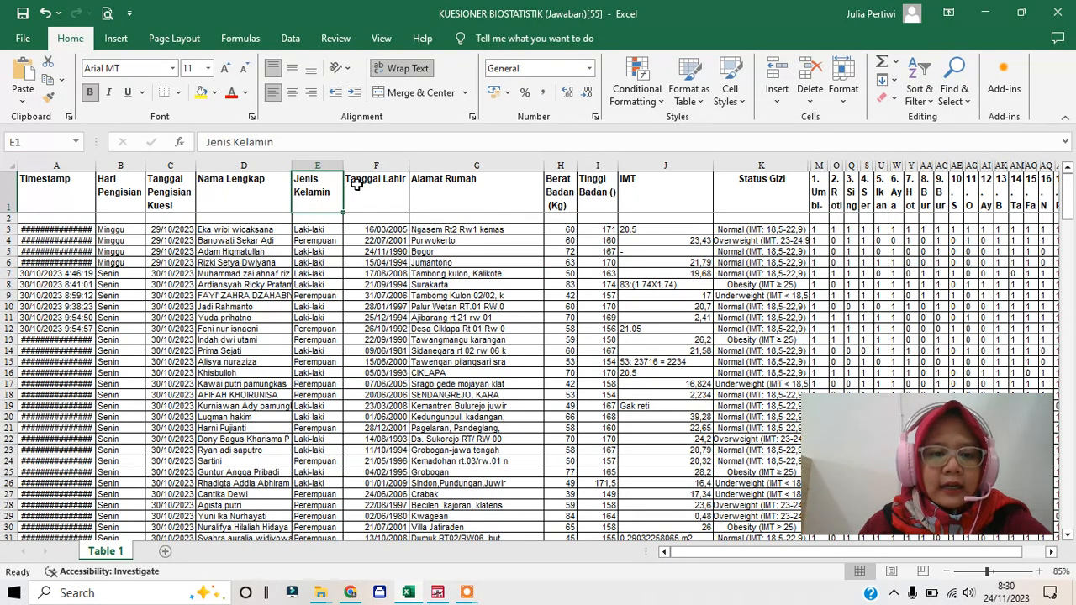
left_click(322, 250)
left_click(331, 185)
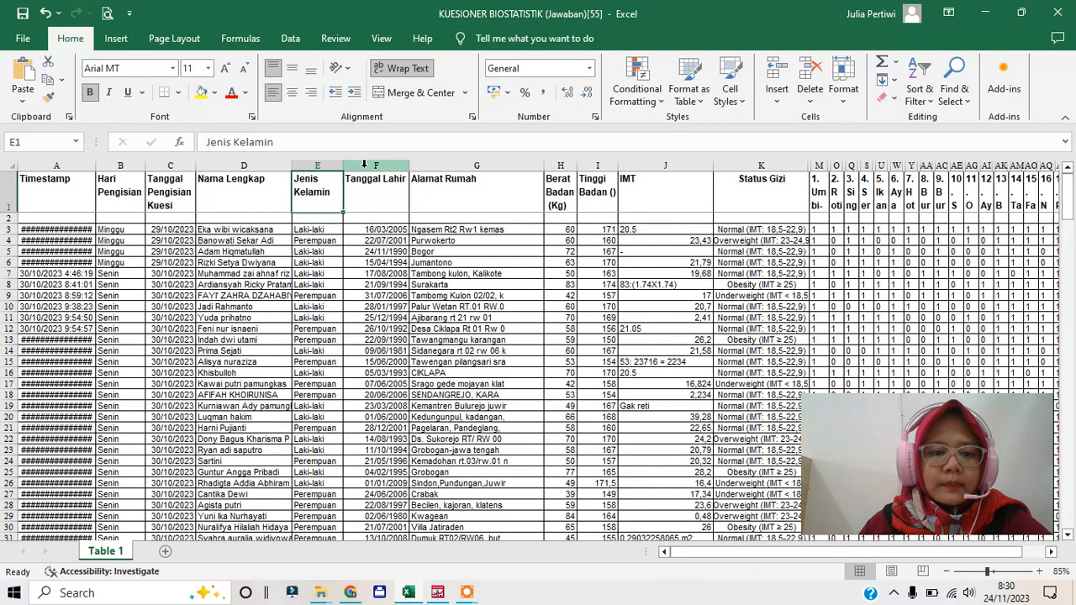
left_click(364, 166)
left_click(776, 74)
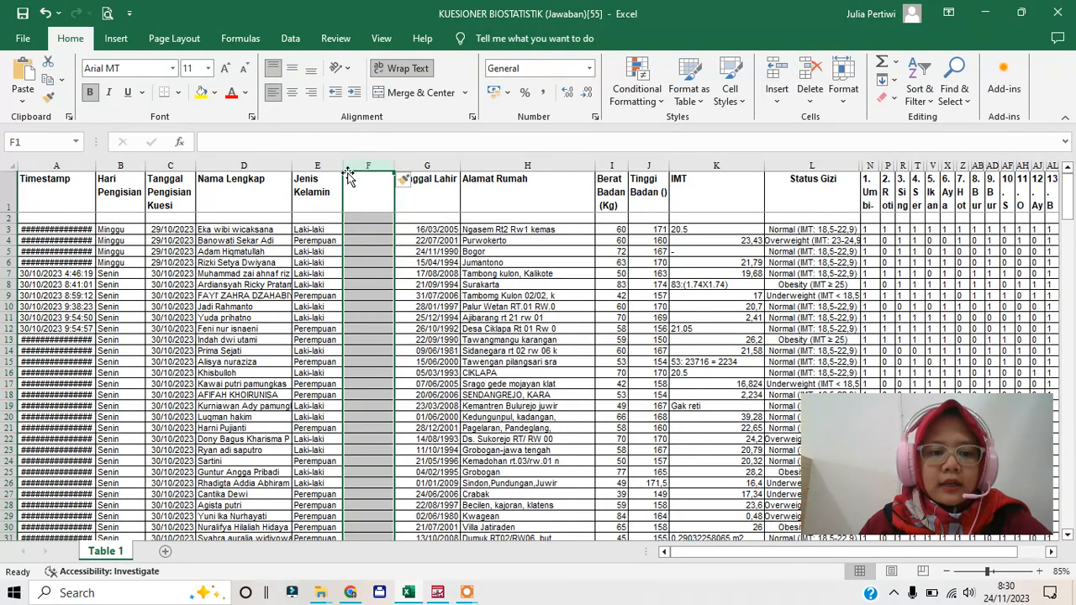
Step: Title the empty column next to Jenis Kelamin "Koding Jenis Kelamin" in cell F1
left_click(322, 228)
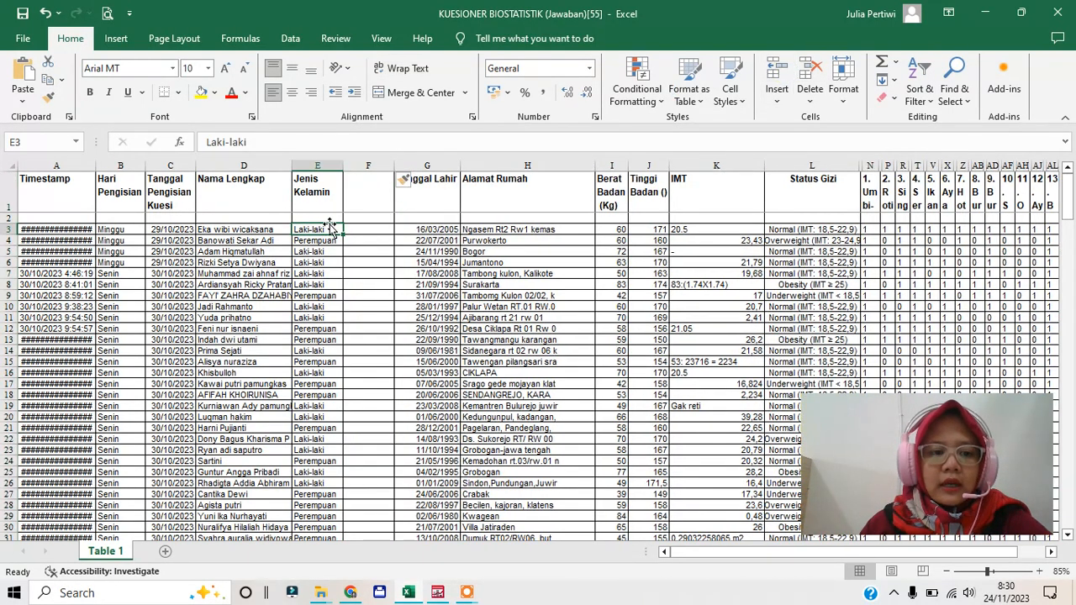
left_click(328, 241)
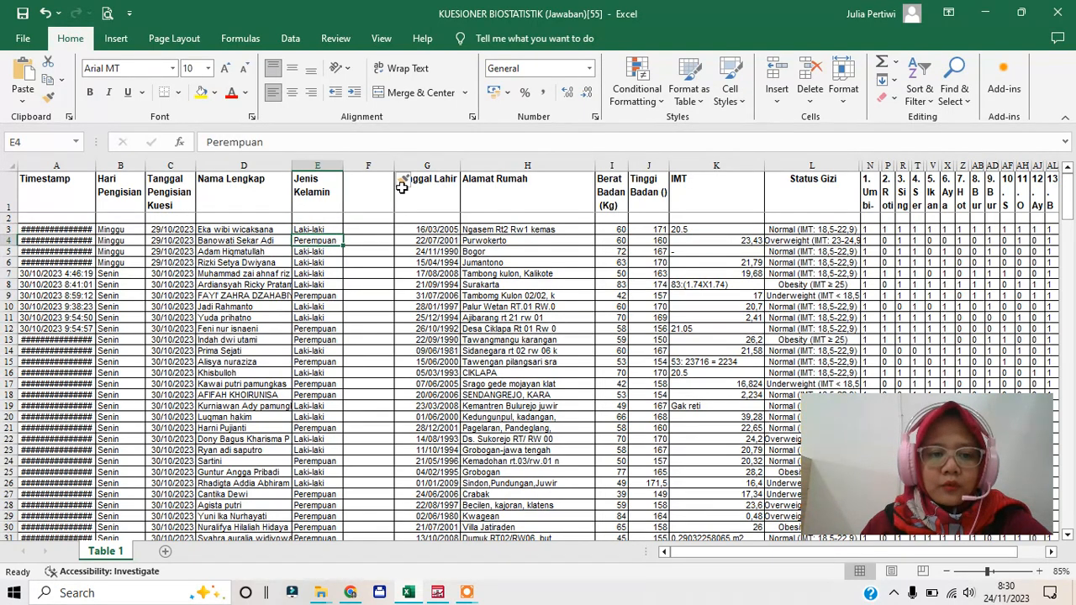
left_click(370, 185)
type("Koding")
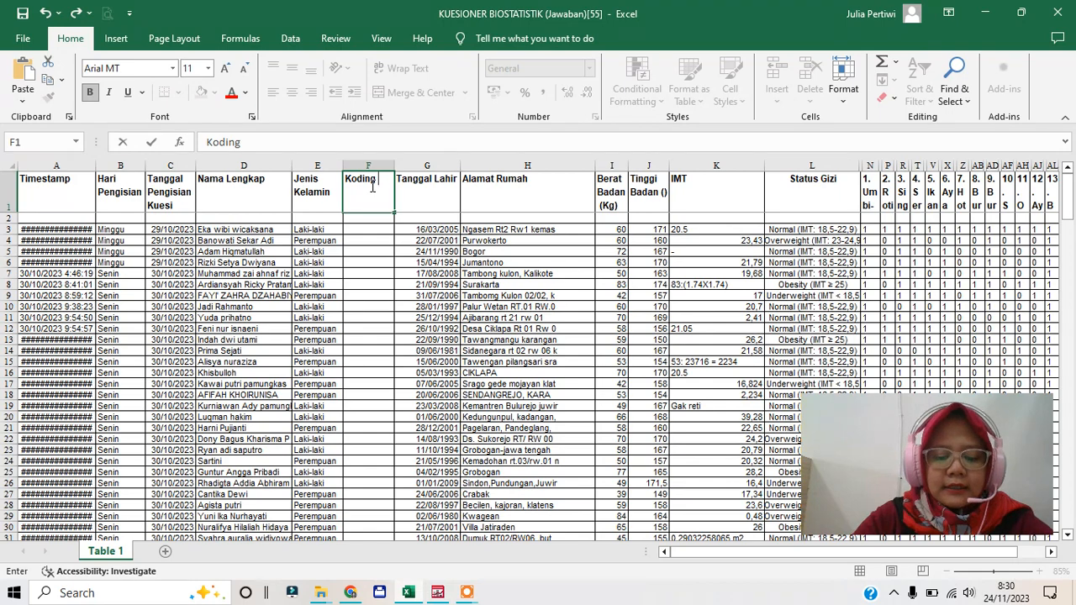
type(" Jenis Kelamin")
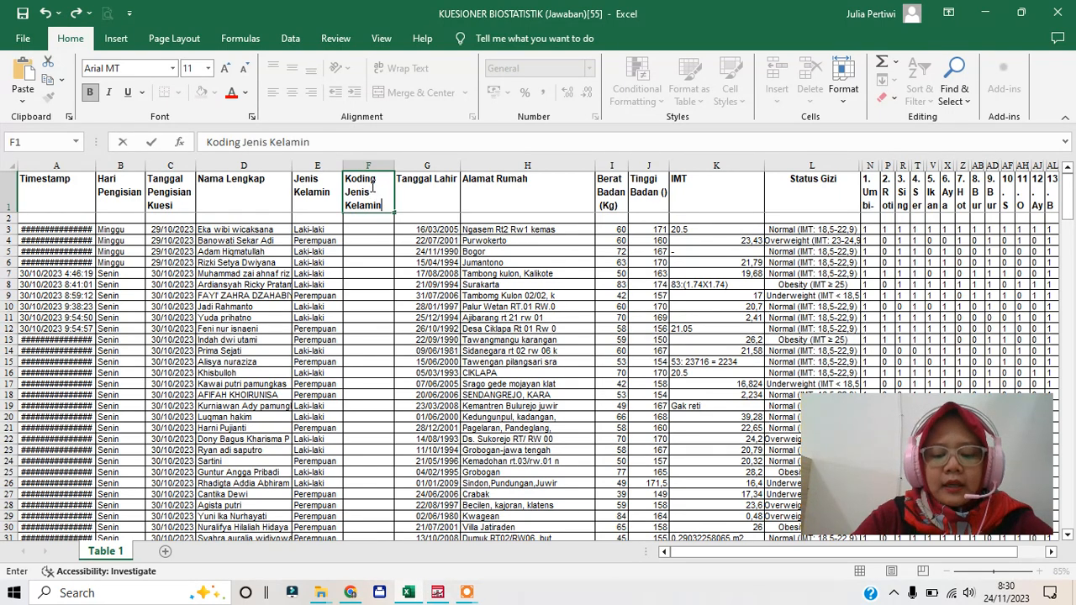
key("Return")
Step: Enter the gender codes in the first two data rows: 1 for Laki-laki in F3 and 2 for Perempuan in F4
left_click(369, 229)
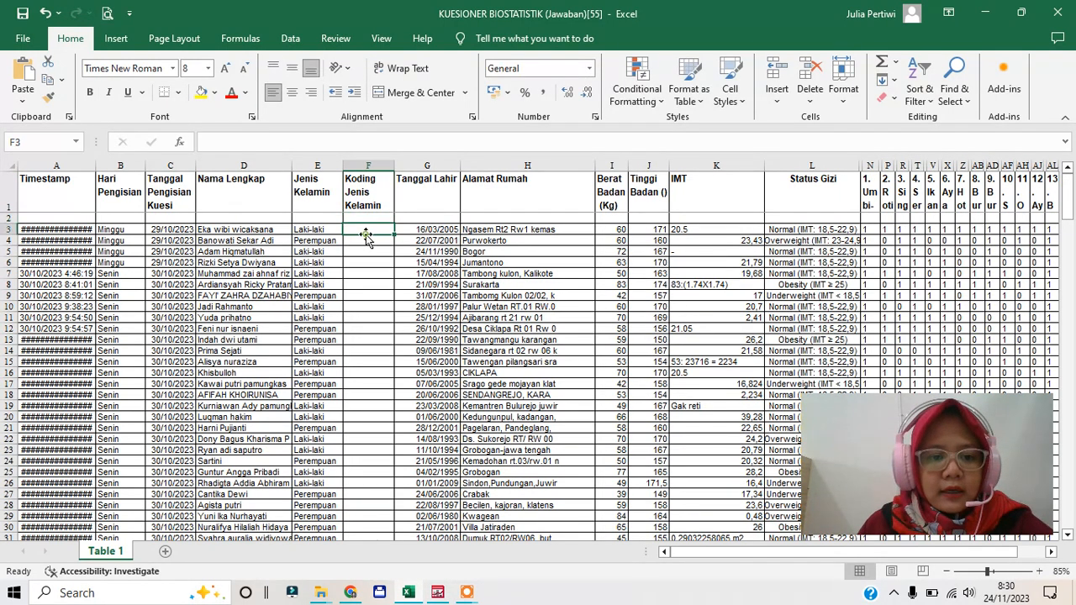
type("1")
key("Return")
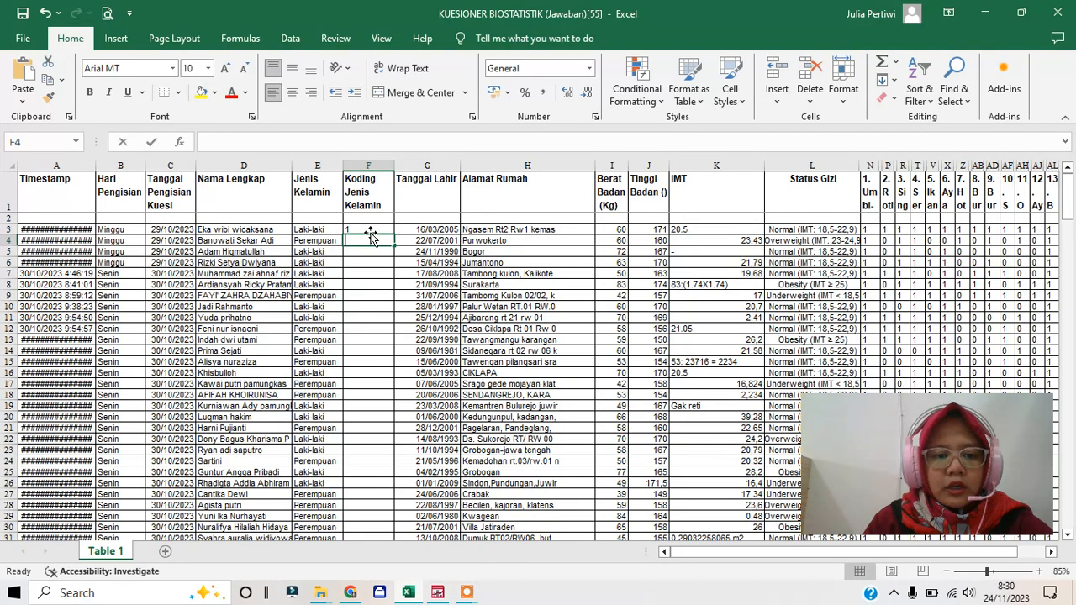
type("2")
key("Return")
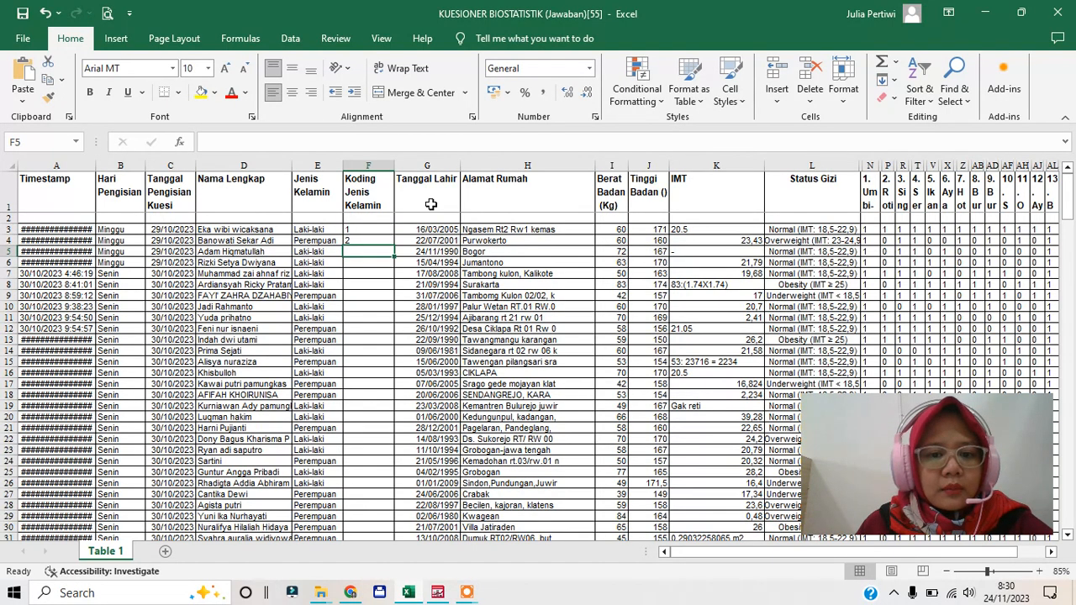
Step: Insert a column between Tanggal Lahir and Alamat Rumah and title it "Umur"
left_click(443, 179)
left_click(504, 166)
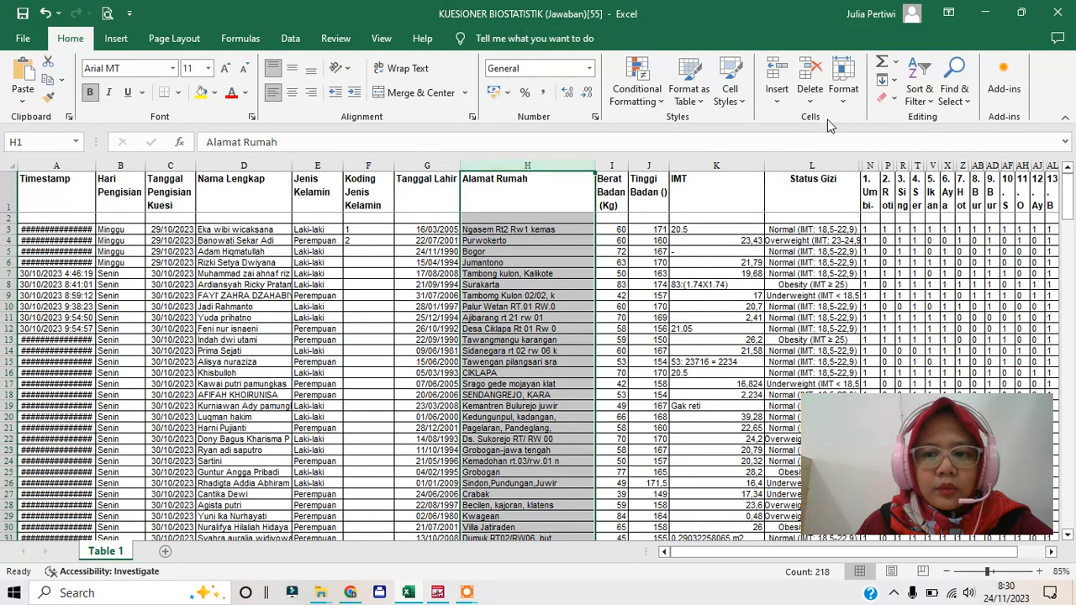
left_click(777, 74)
left_click(495, 189)
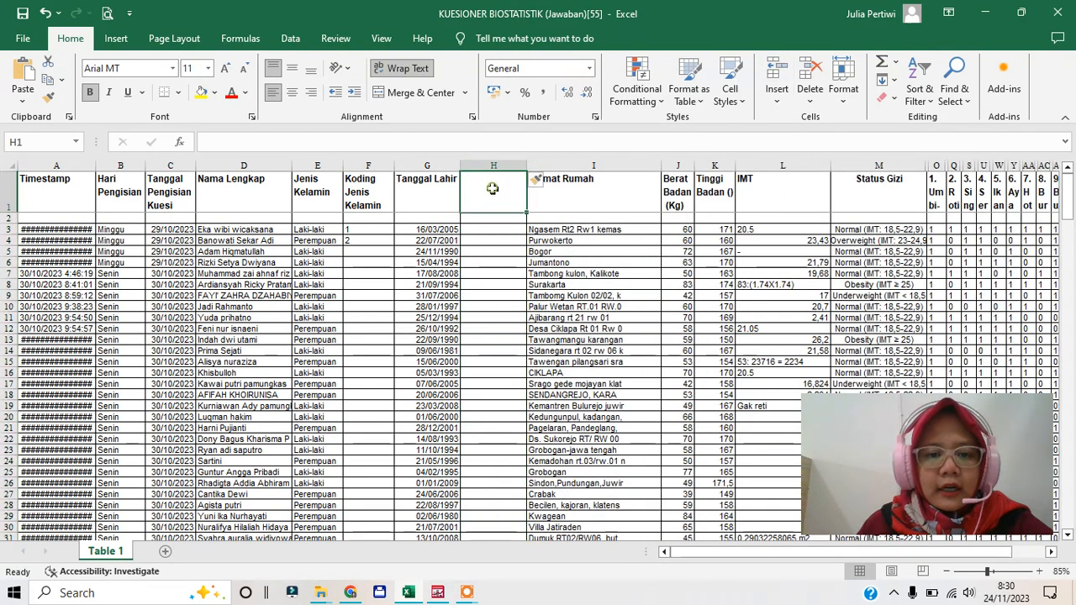
type("Umur")
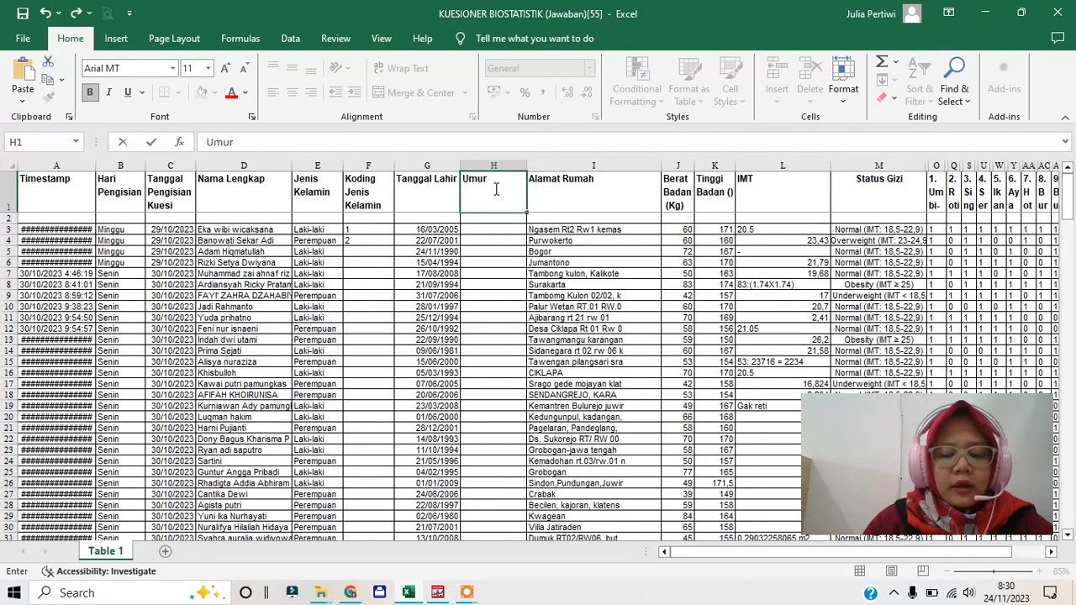
key("Return")
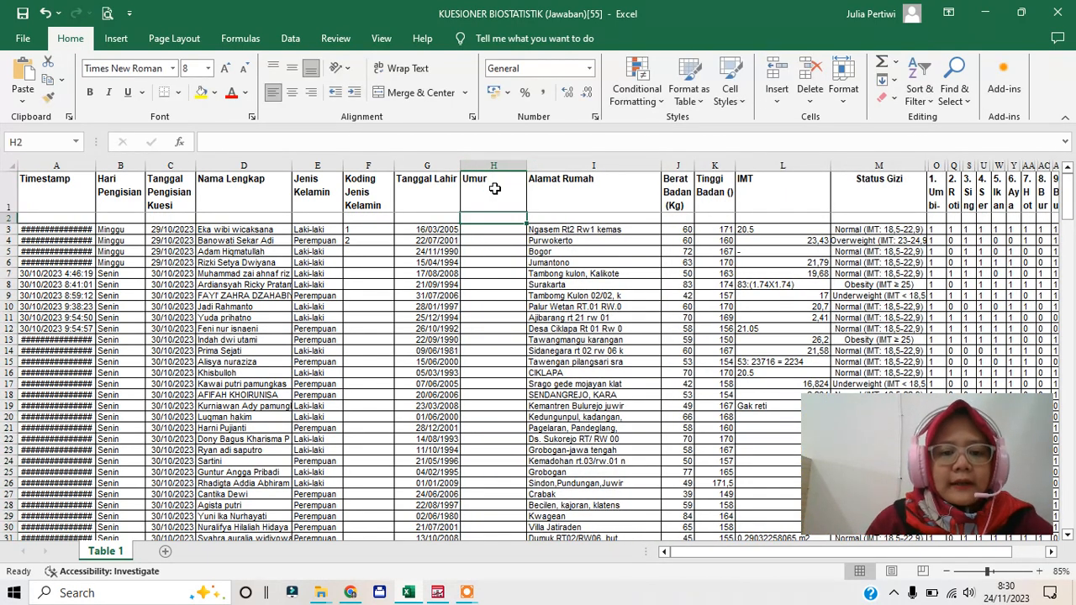
Step: Examine the birth dates and questionnaire dates needed for Umur, and how the IMT and Status Gizi entries were filled in
left_click(422, 228)
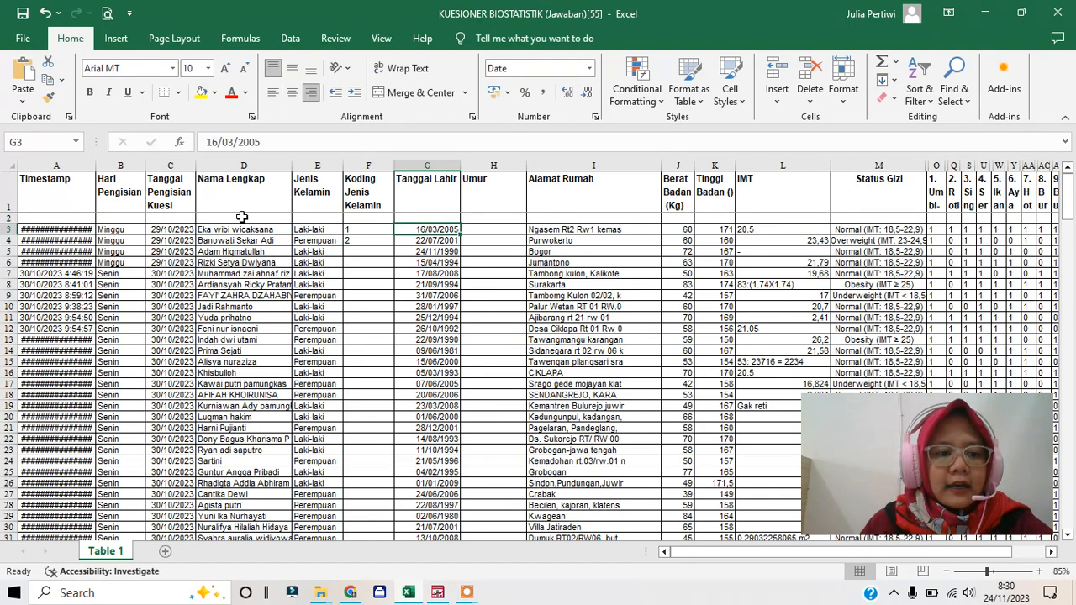
left_click_drag(168, 229, 156, 296)
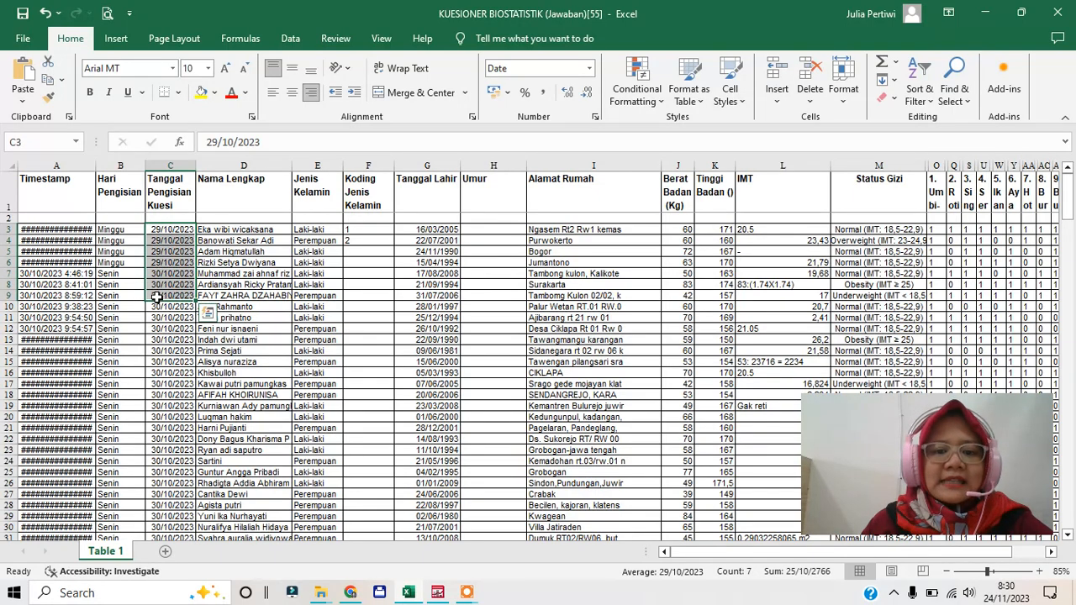
left_click(493, 230)
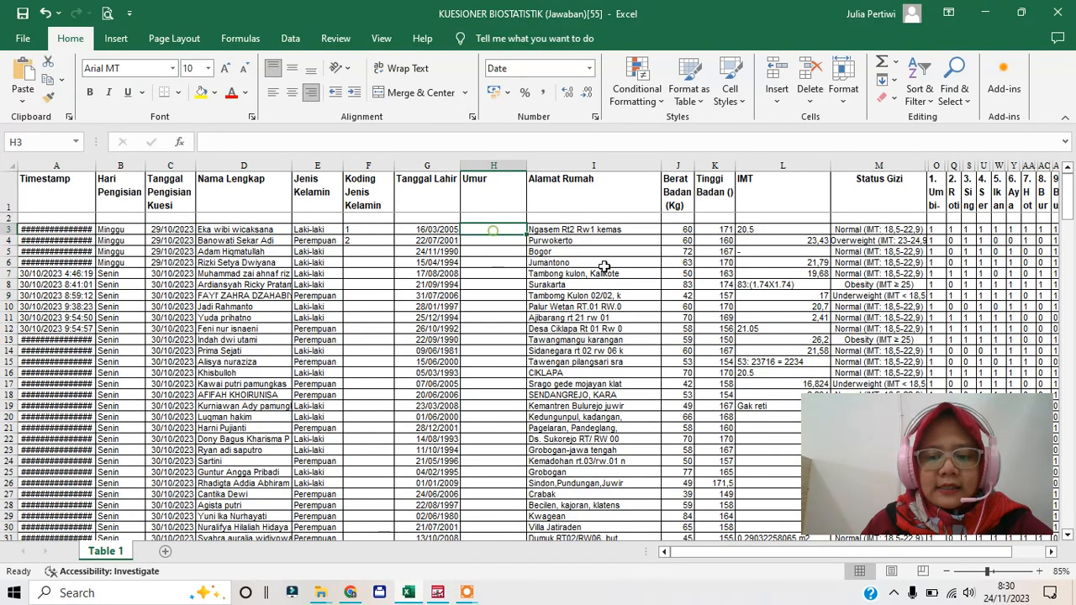
left_click(469, 592)
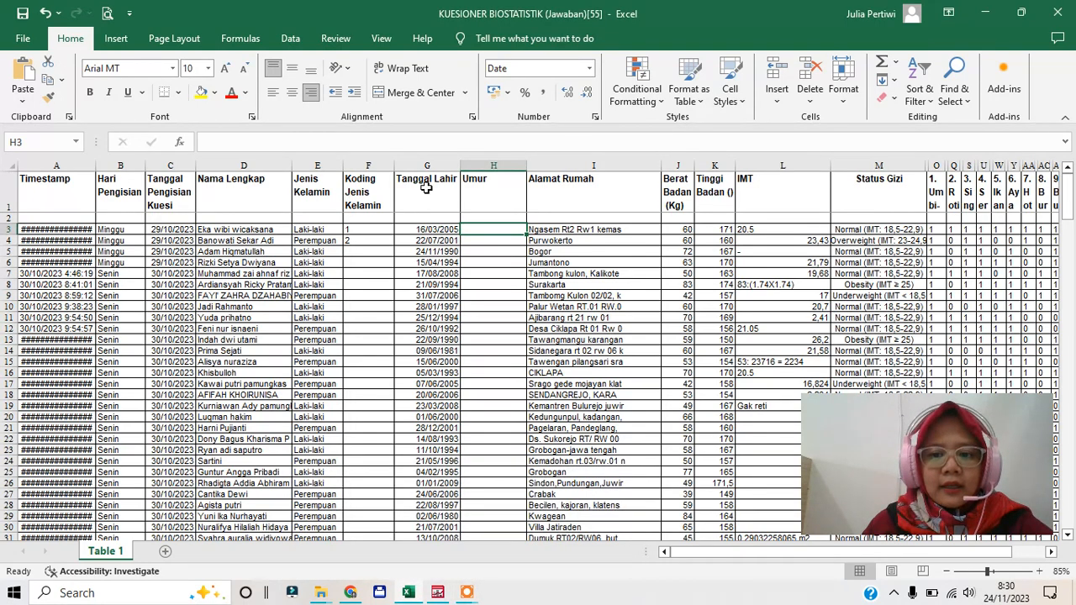
left_click(495, 192)
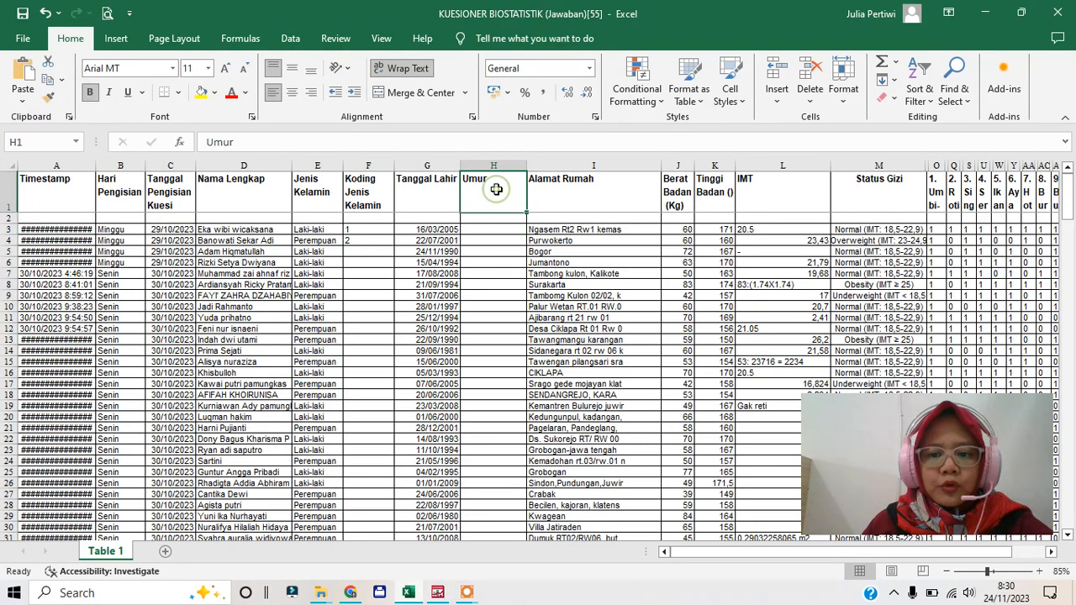
left_click(756, 230)
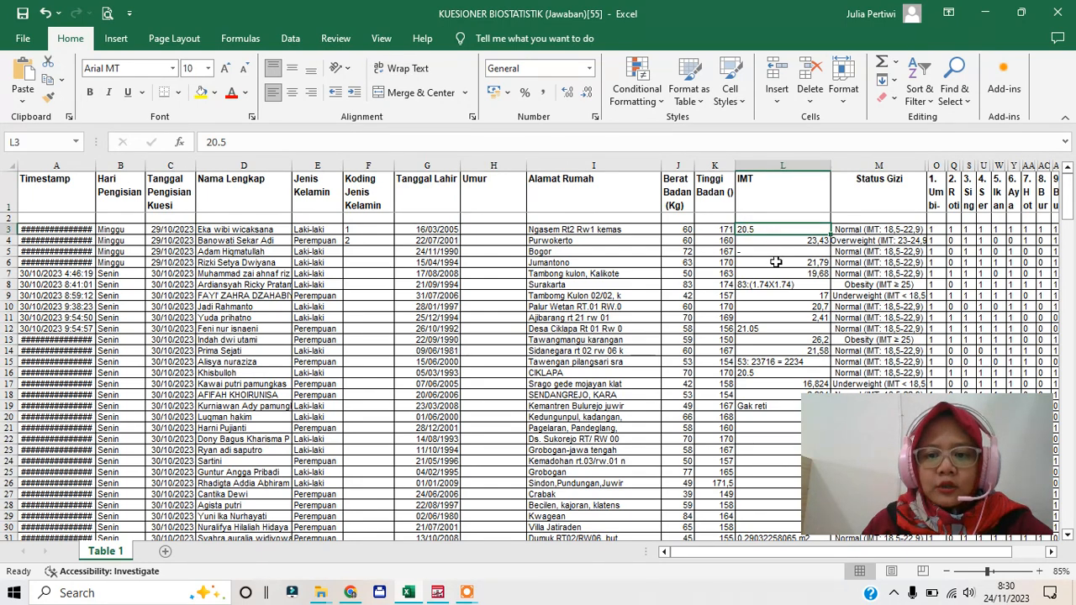
left_click(776, 262)
left_click_drag(768, 249, 849, 383)
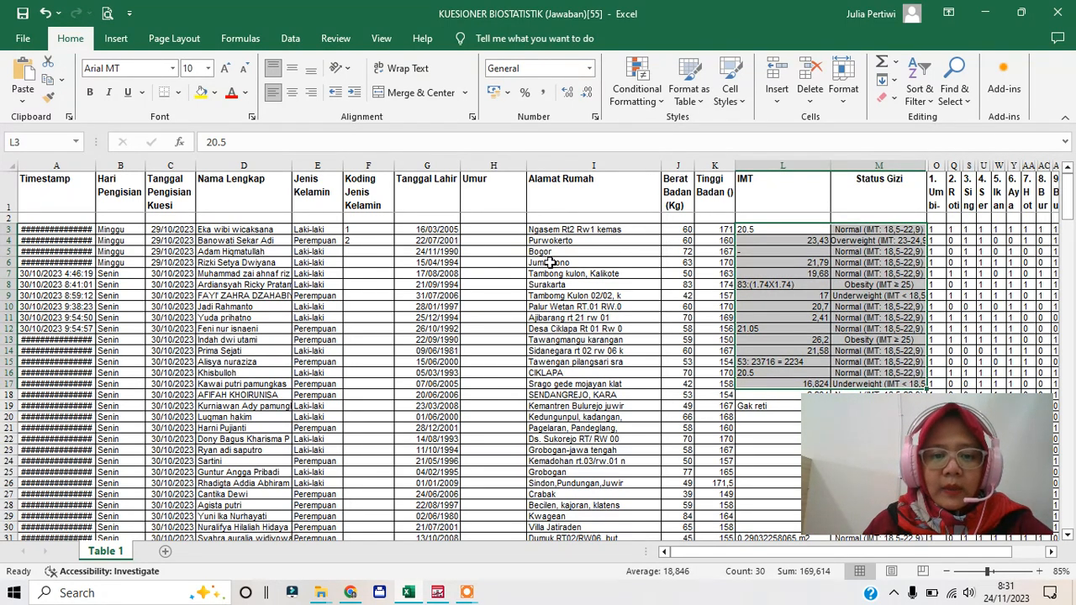
mouse_move(486, 584)
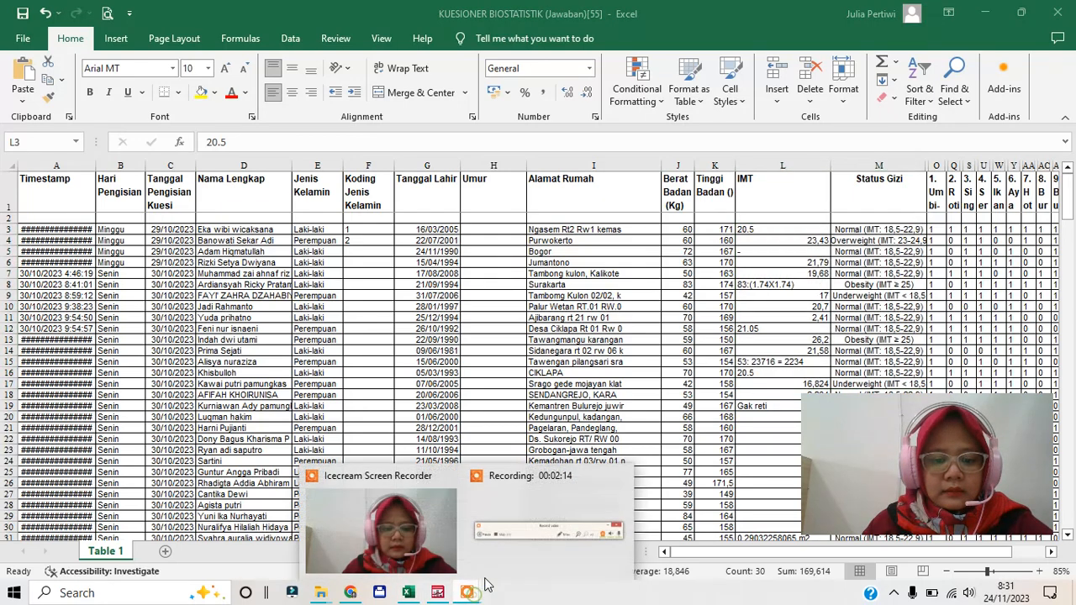
left_click(496, 536)
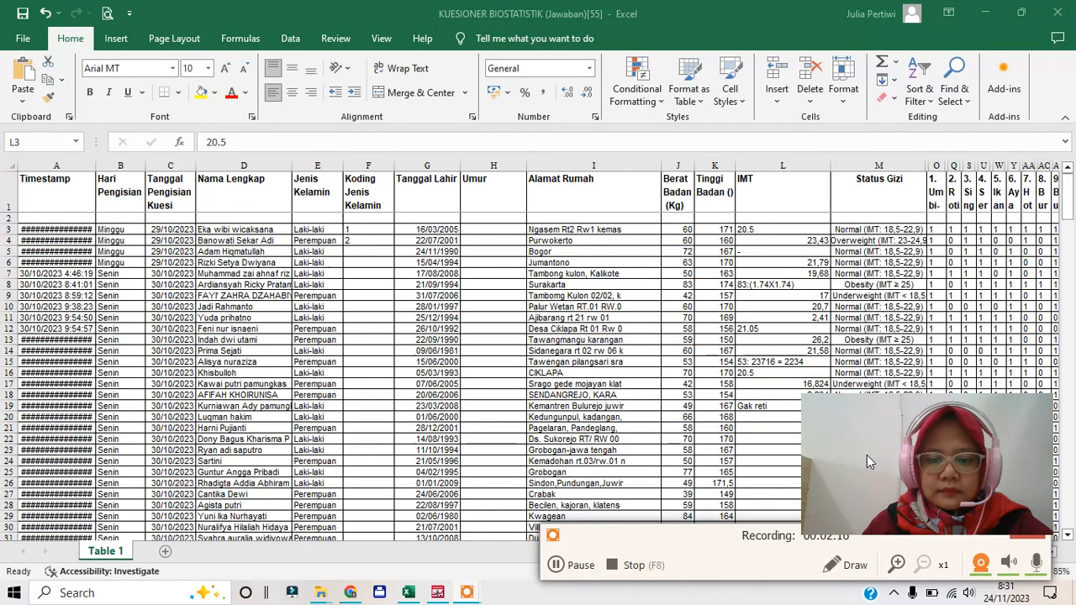
left_click(563, 569)
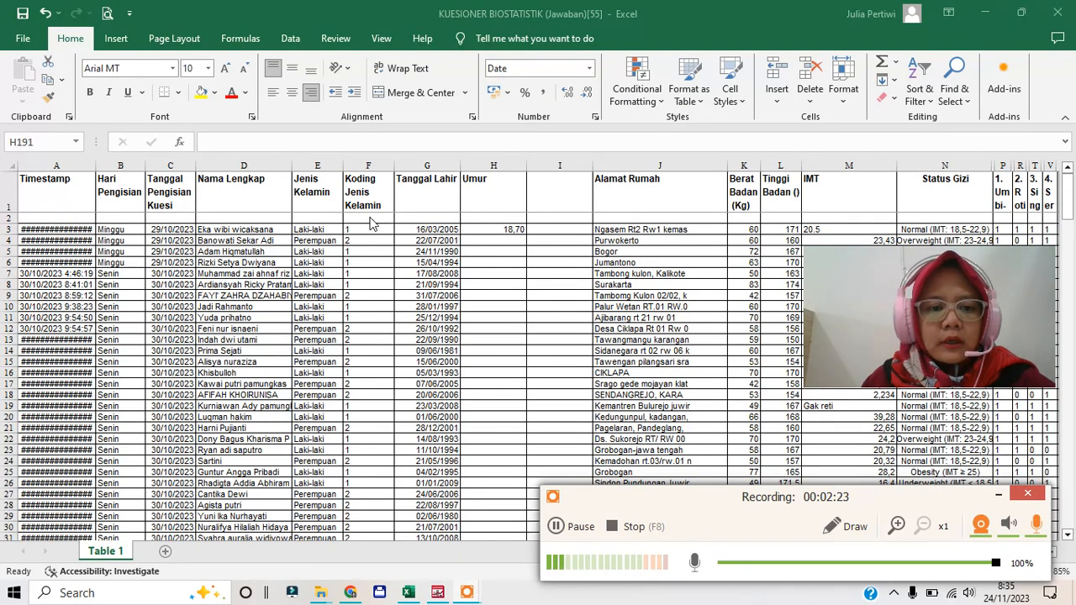
Step: Check the codes in Koding Jenis Kelamin against the Jenis Kelamin entries in the first data rows
left_click(345, 196)
left_click(329, 233)
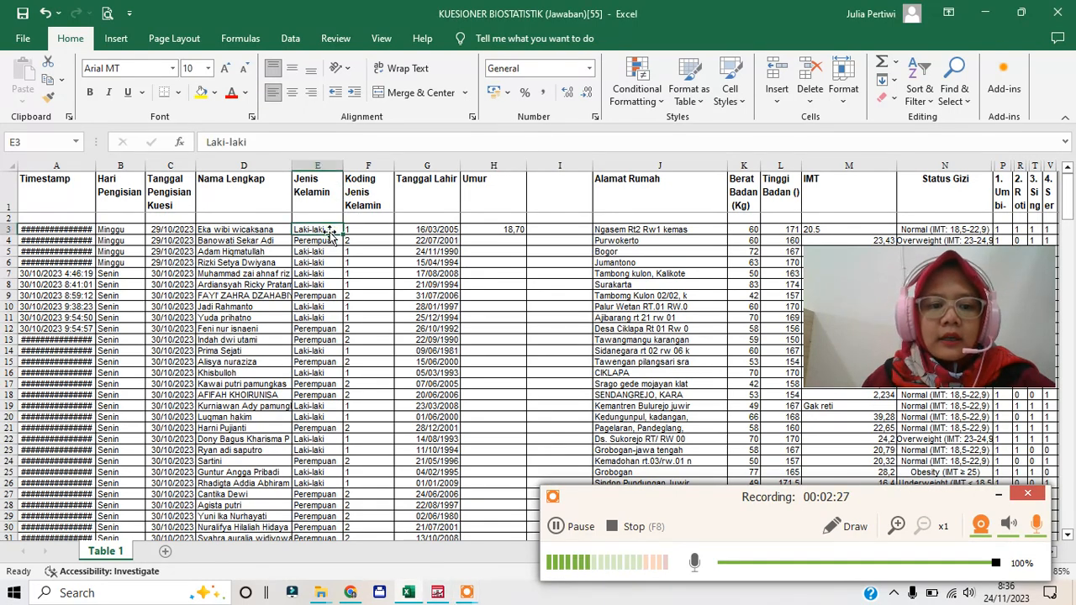
left_click(382, 228)
left_click(334, 242)
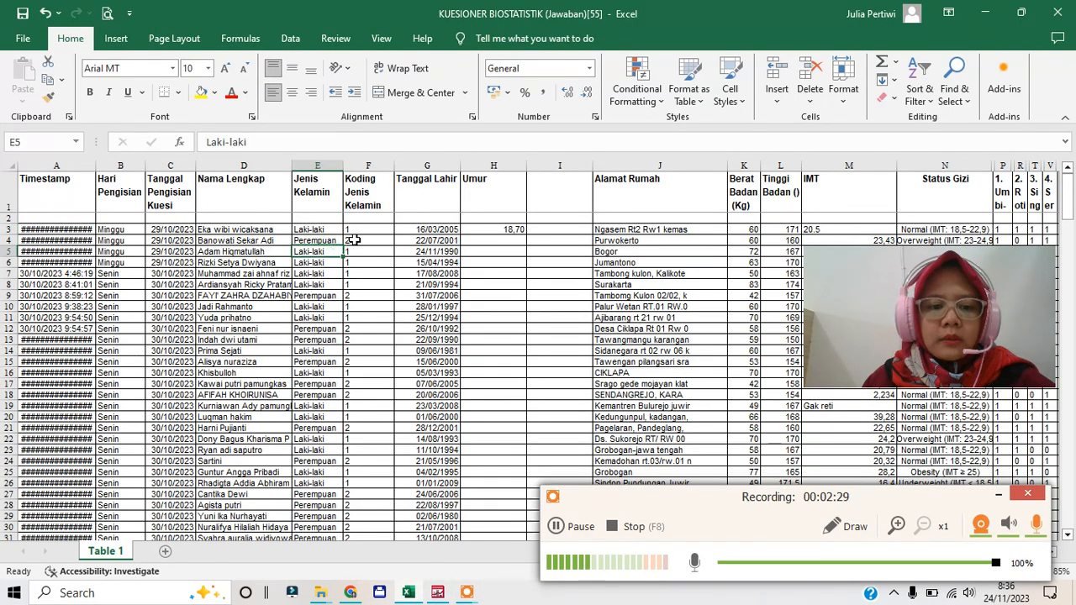
left_click(355, 241)
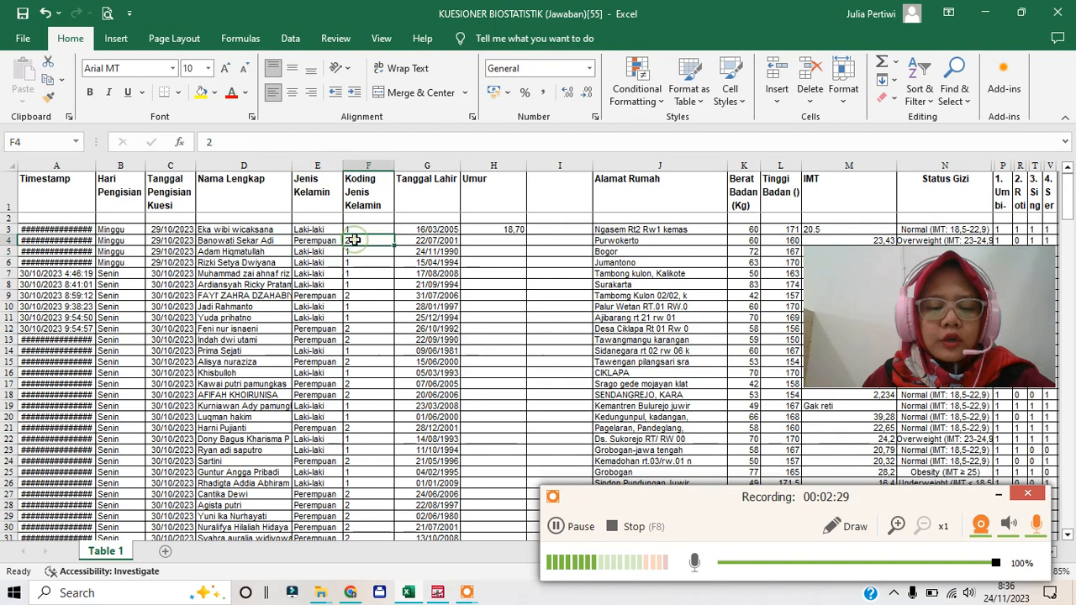
Step: Examine the Umur formula =(TODAY()-G3)/365 in H3, looking at the date subtraction and the division by 365
left_click(487, 185)
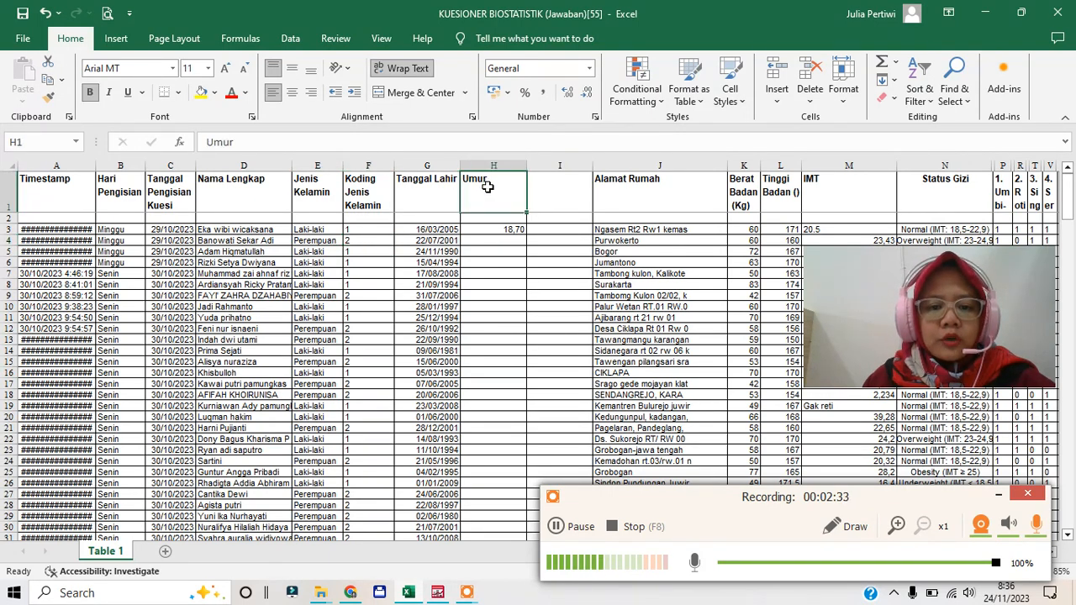
left_click(500, 230)
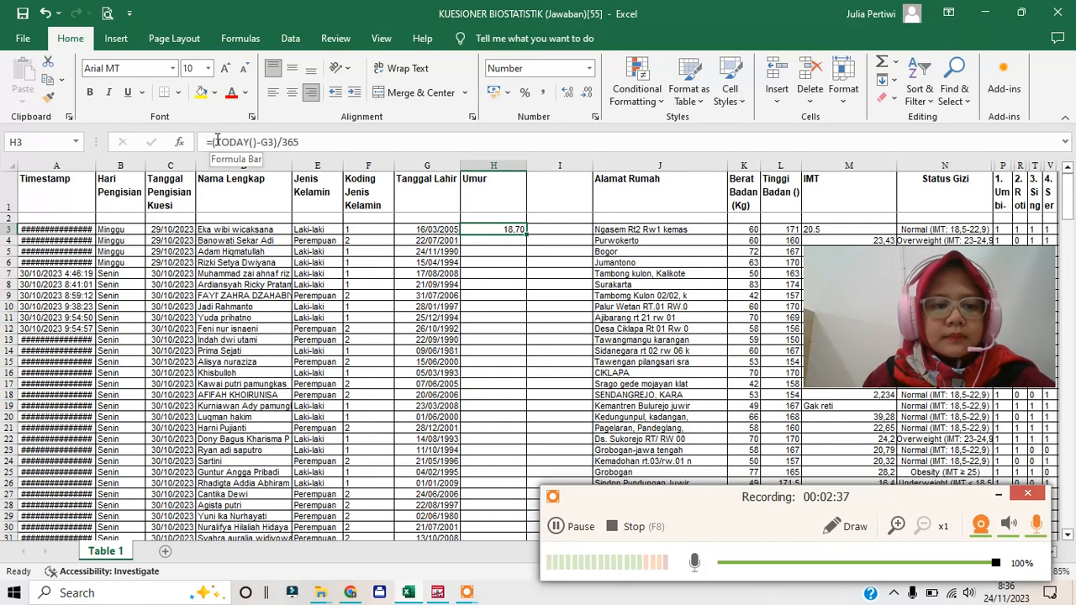
left_click_drag(207, 143, 278, 143)
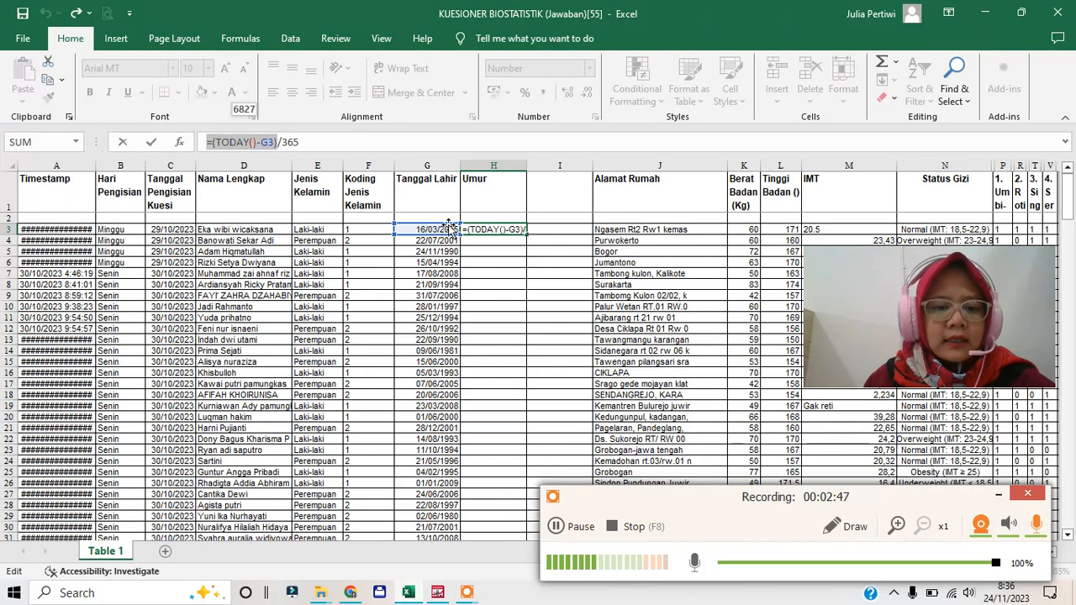
left_click(292, 143)
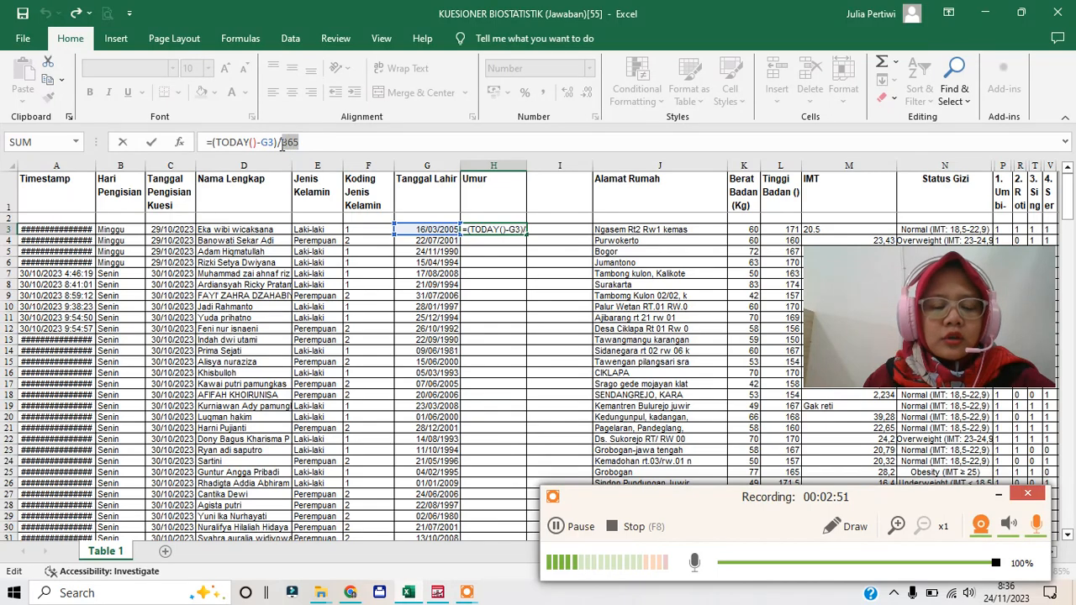
double_click(291, 143)
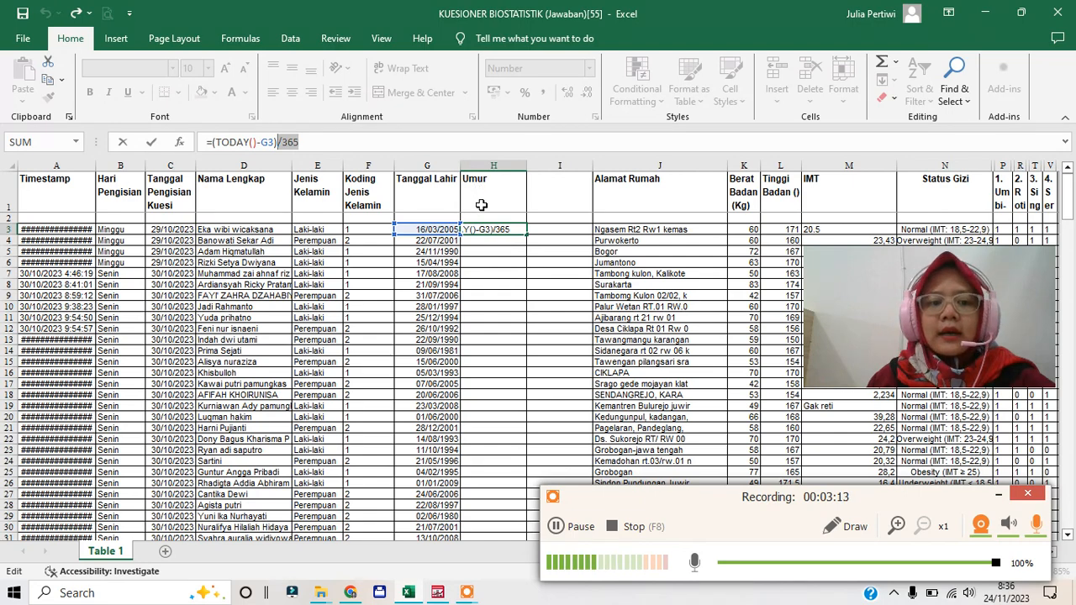
key("Return")
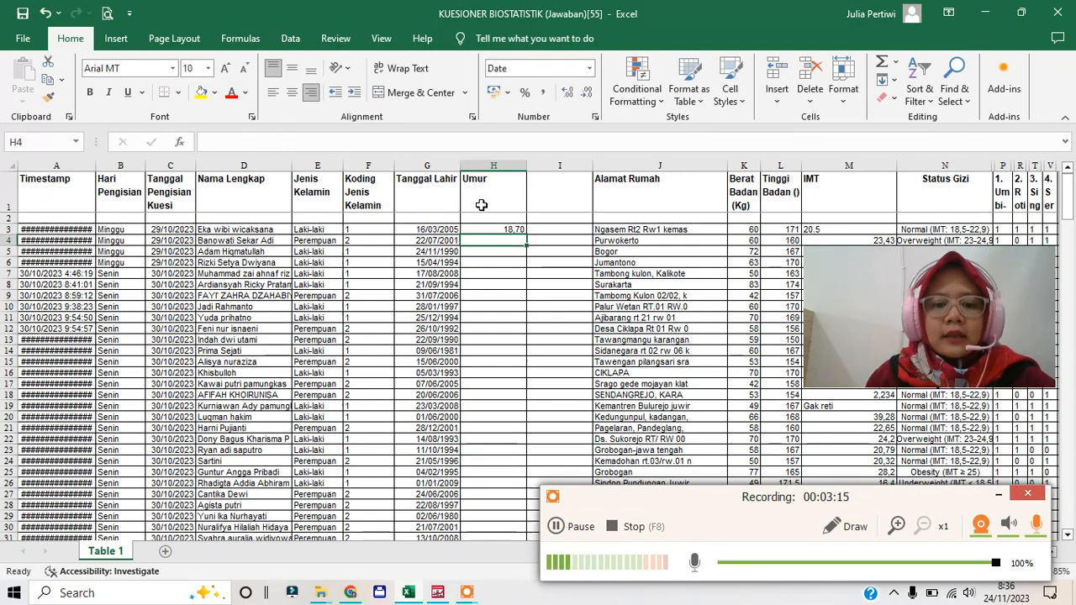
Step: Fill the Umur formula from H3 down through H219, the last respondent row
left_click(512, 229)
scroll(519, 246, "down", 1)
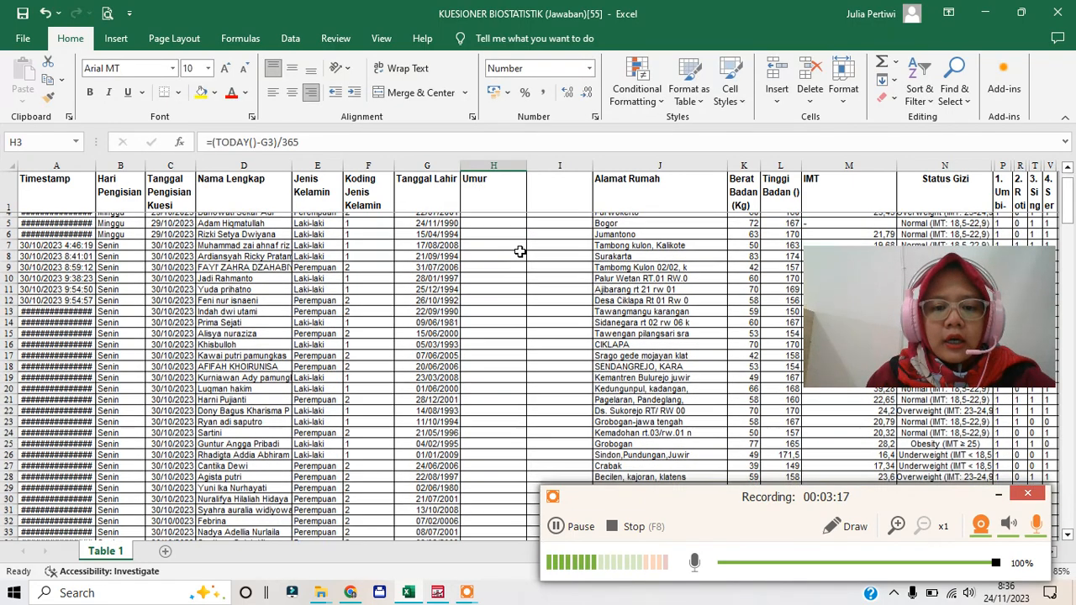
scroll(519, 245, "up", 1)
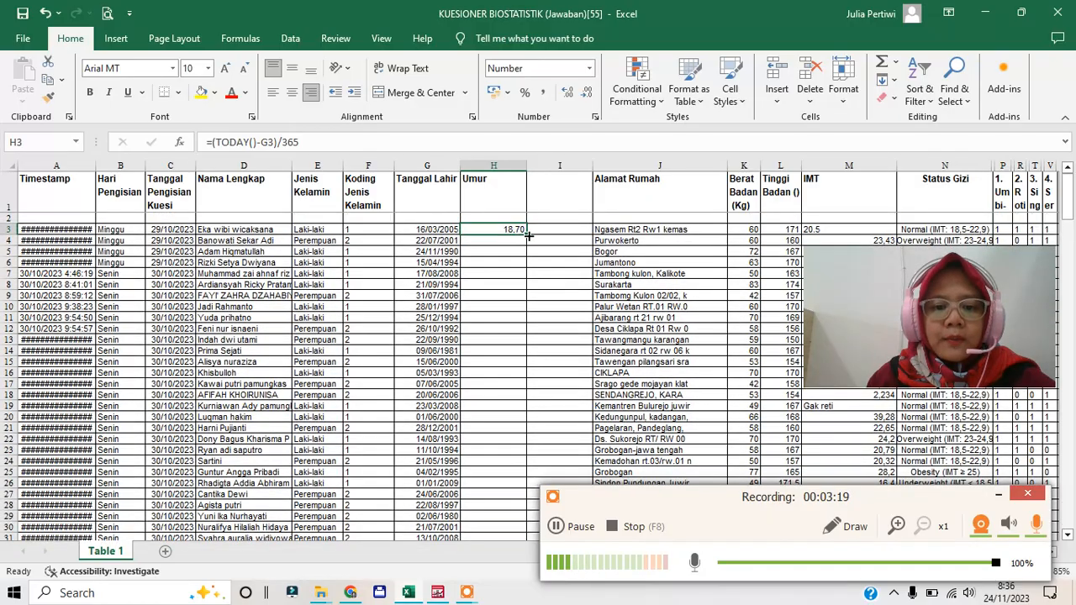
left_click_drag(526, 233, 519, 507)
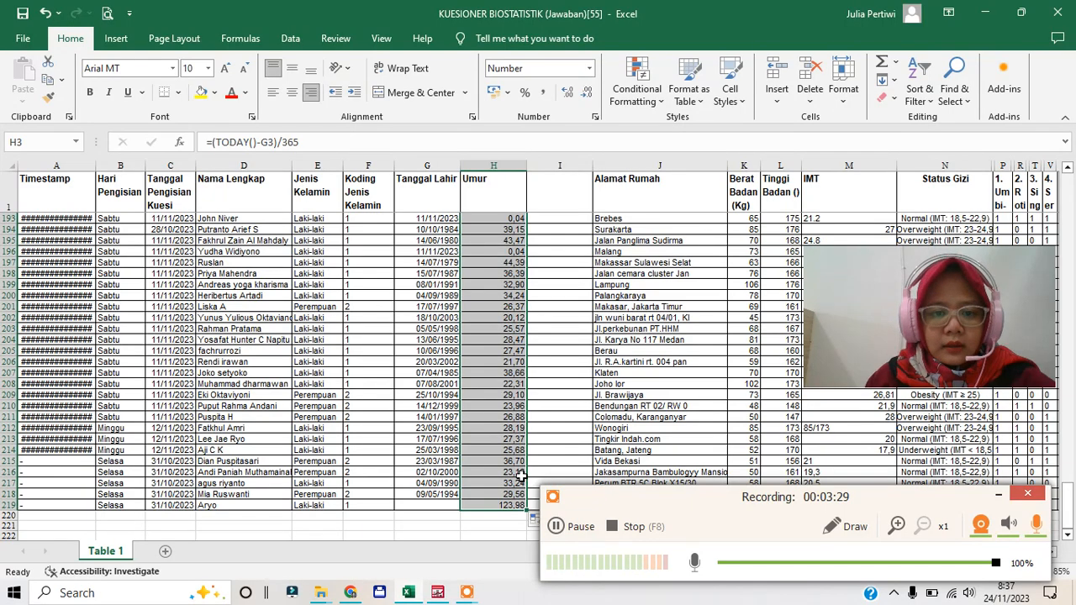
Step: Find the Umur row with a #VALUE! error and correct the year of its birth date in G32, replacing the leading 0 with 2
scroll(521, 474, "up", 3)
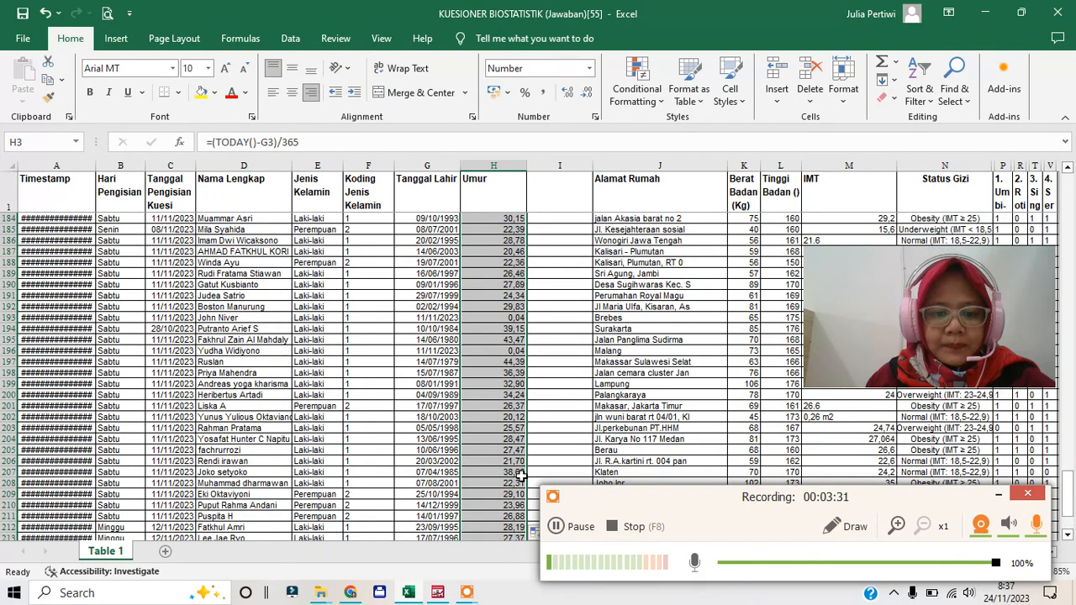
scroll(521, 475, "up", 19)
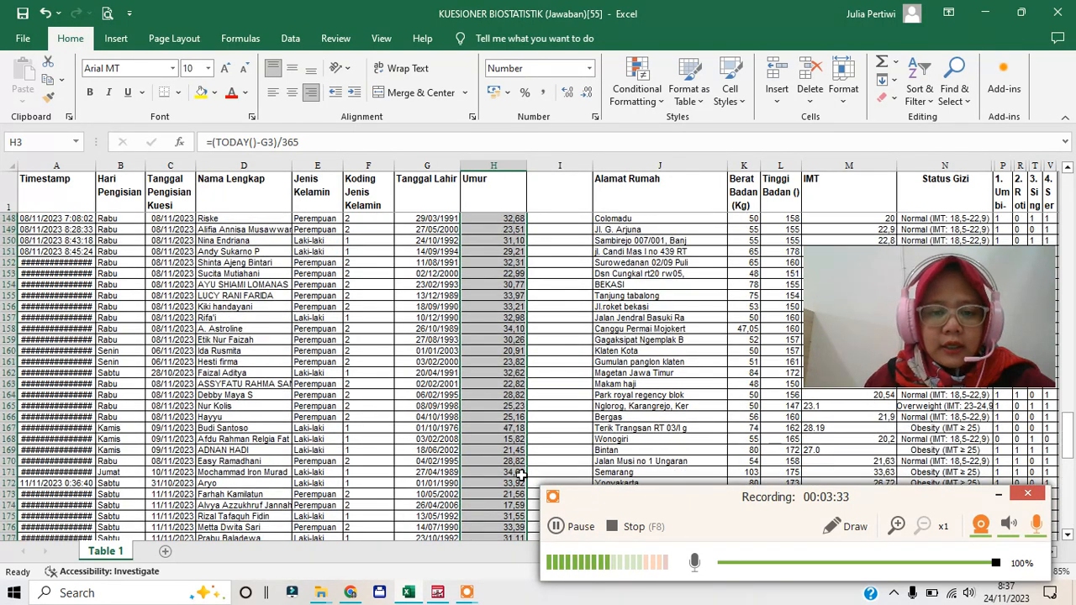
scroll(521, 474, "up", 1)
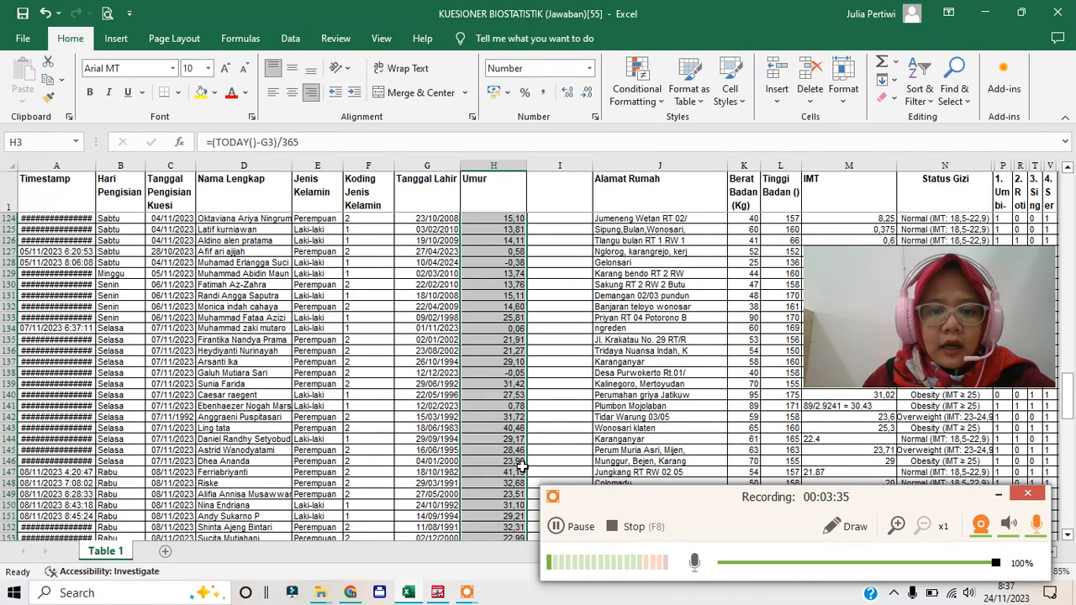
scroll(521, 471, "up", 18)
scroll(521, 464, "up", 20)
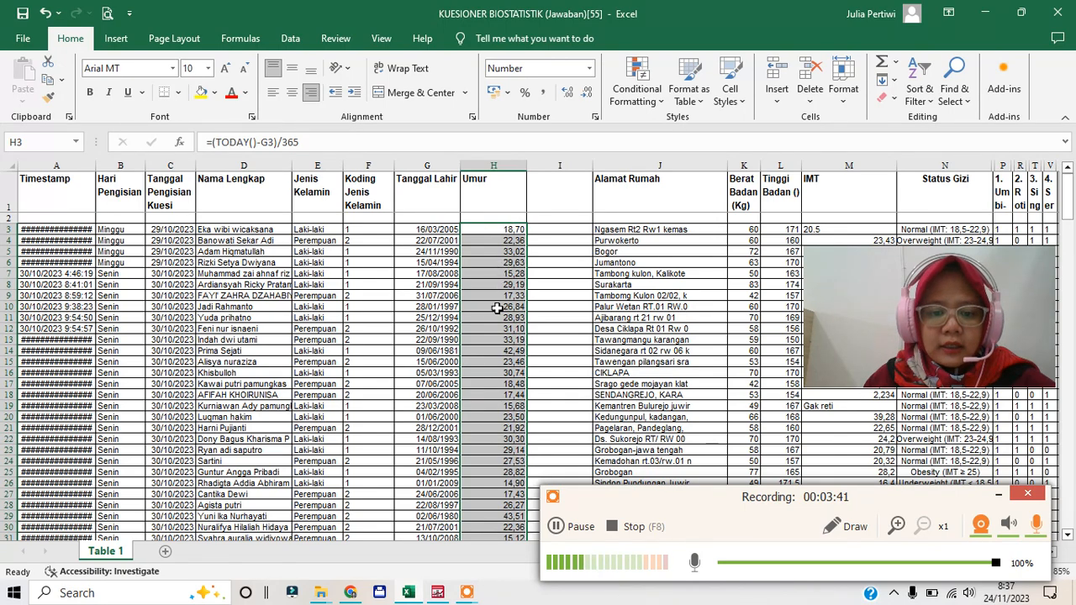
scroll(518, 333, "down", 6)
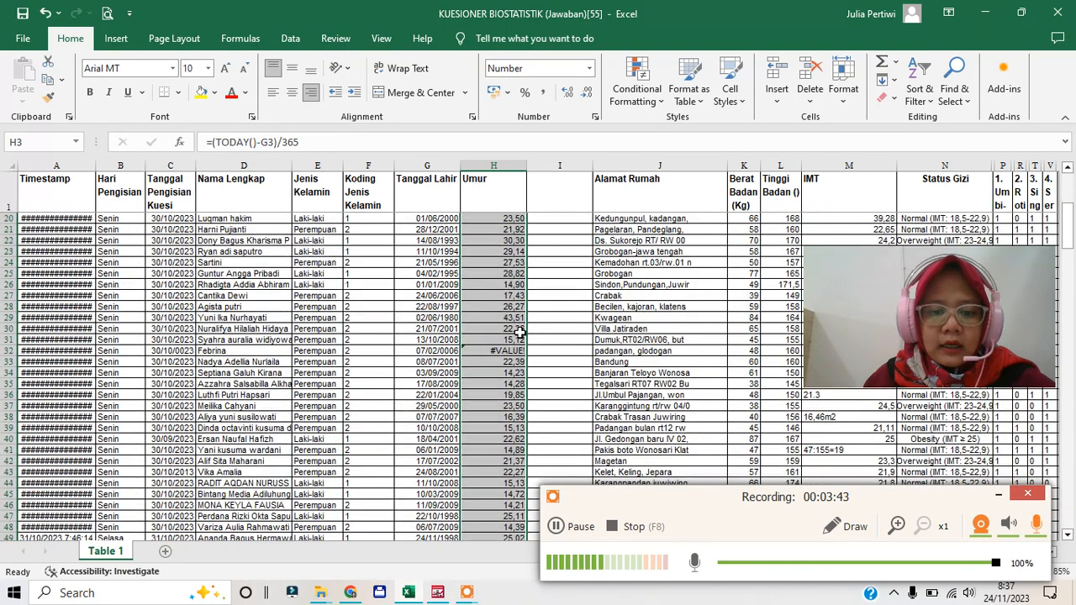
left_click(450, 351)
left_click(244, 142)
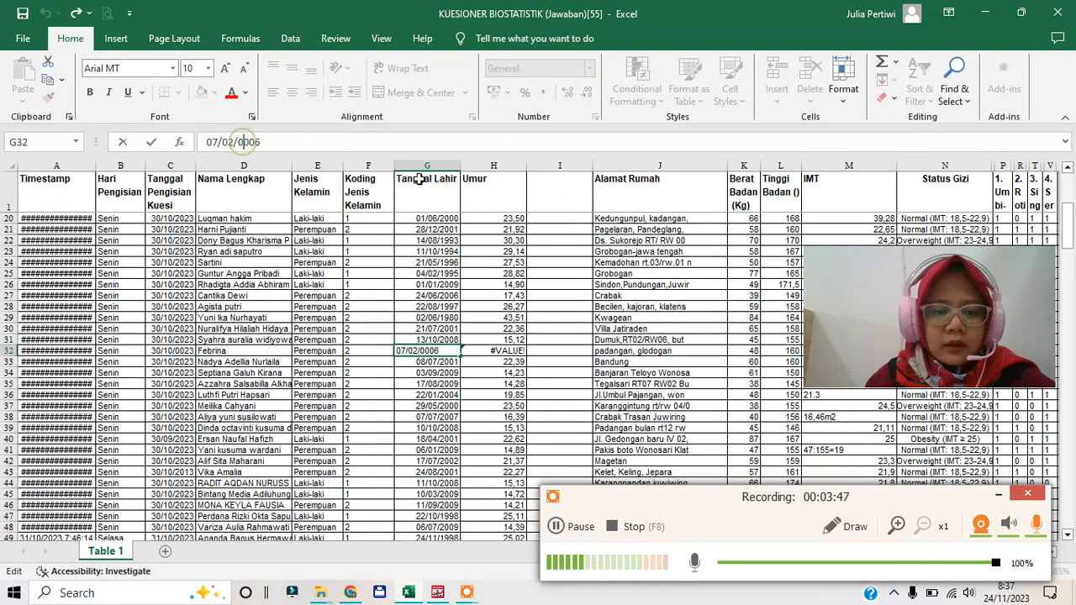
key("BackSpace")
type("2")
key("Return")
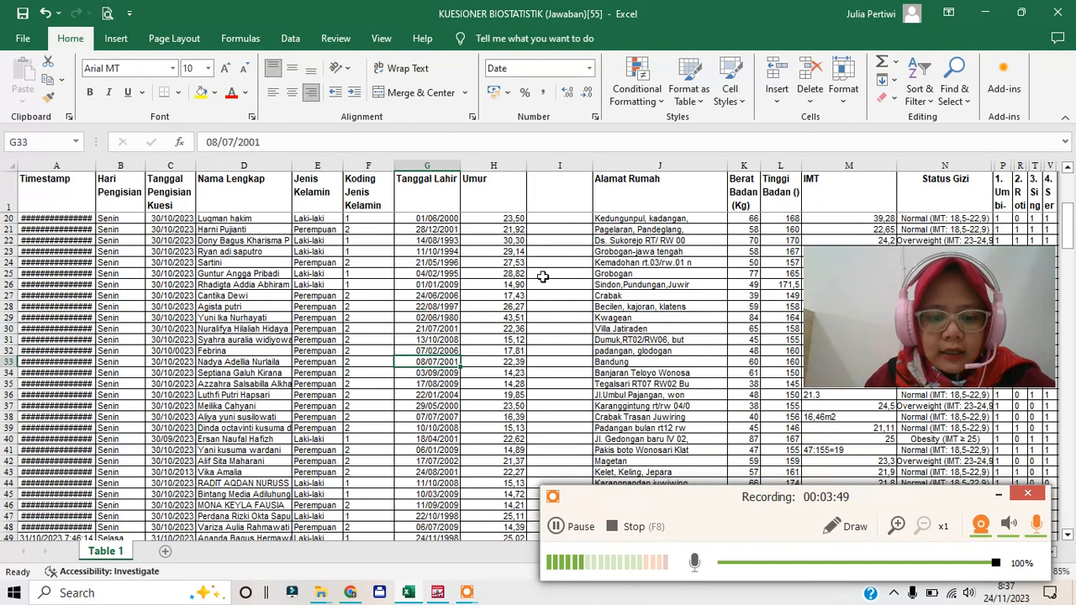
Step: Check the implausible age in H53 against its Tanggal Lahir entry in G53 and look for similar rows below
scroll(495, 411, "down", 5)
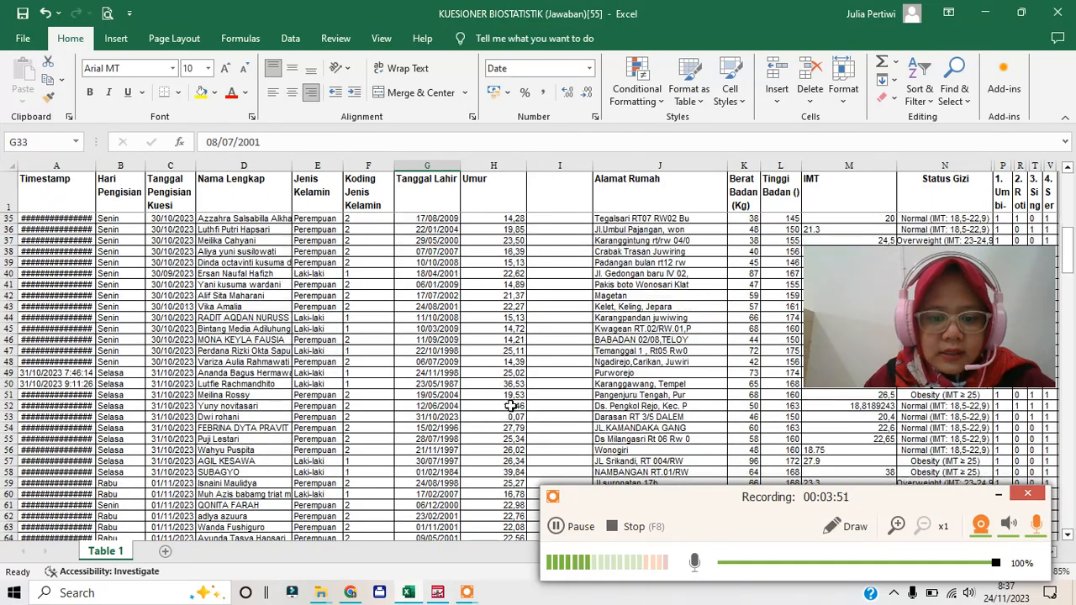
left_click(445, 417)
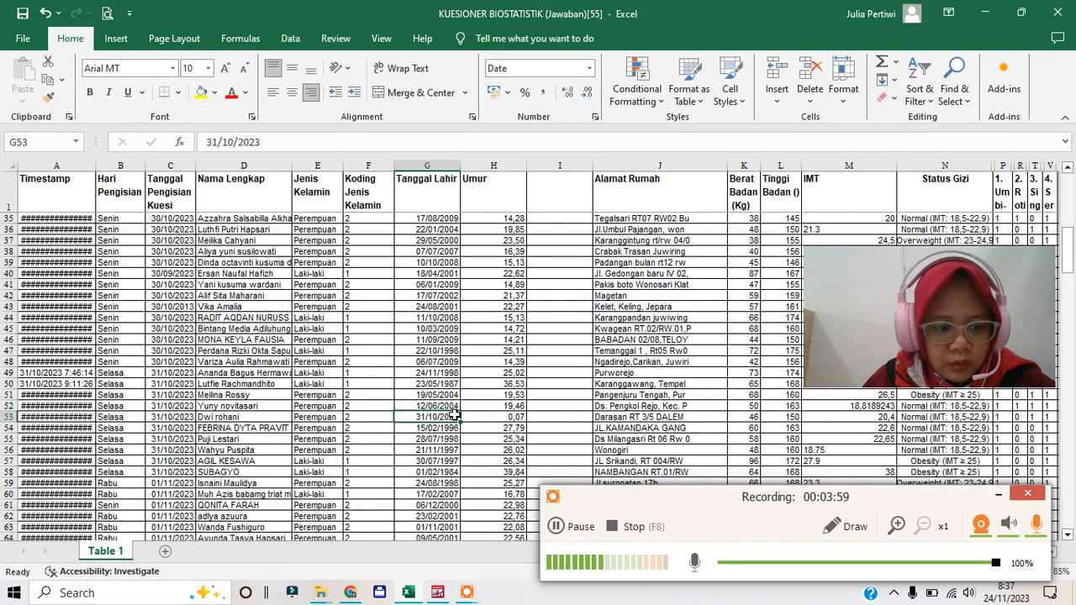
left_click(502, 418)
left_click(430, 428)
left_click(512, 417)
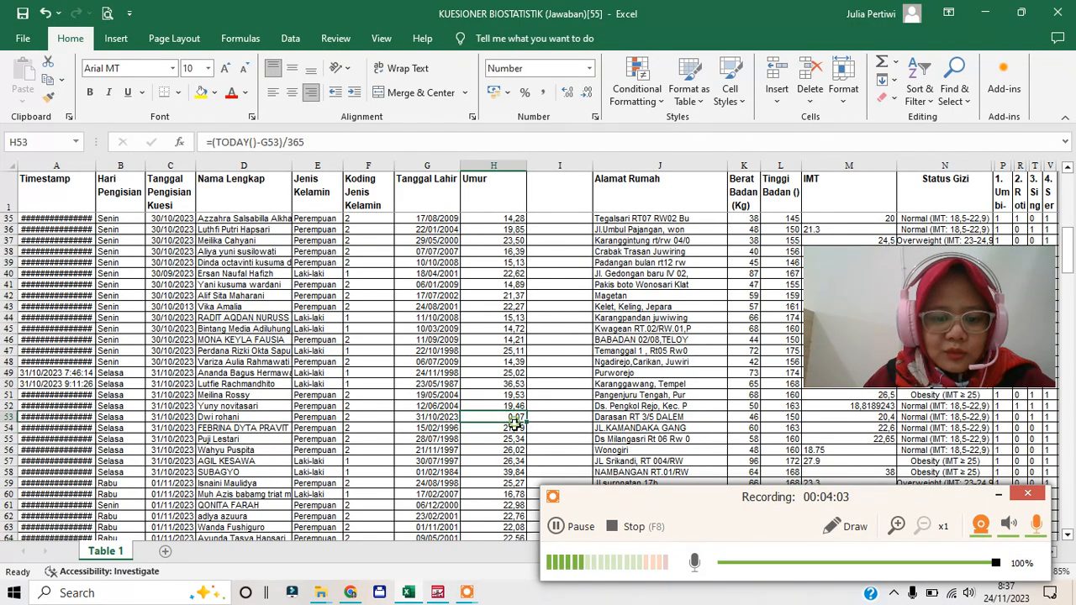
scroll(514, 425, "down", 3)
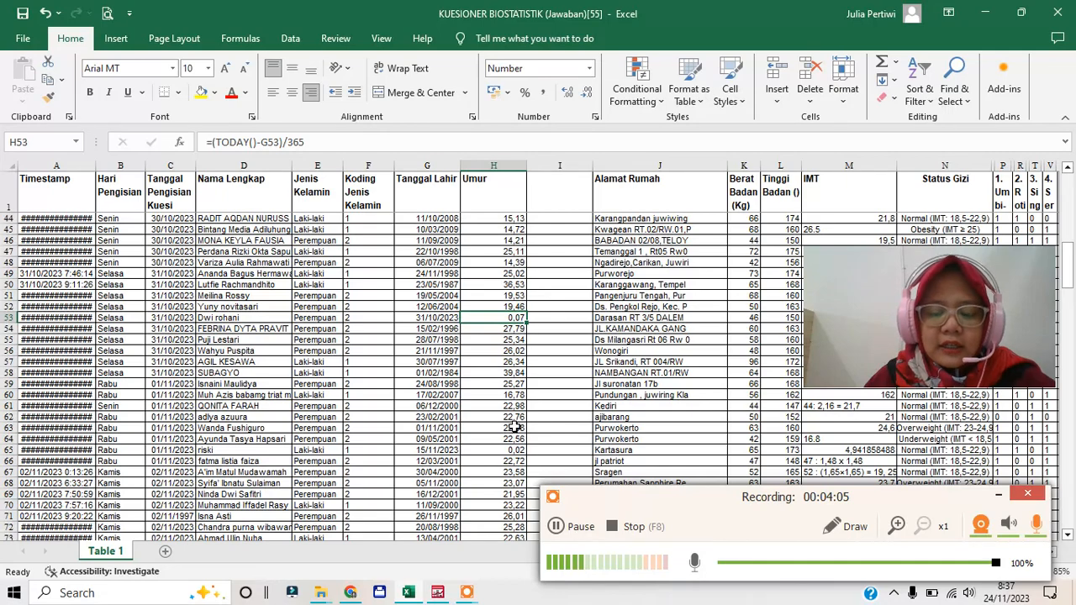
left_click(558, 530)
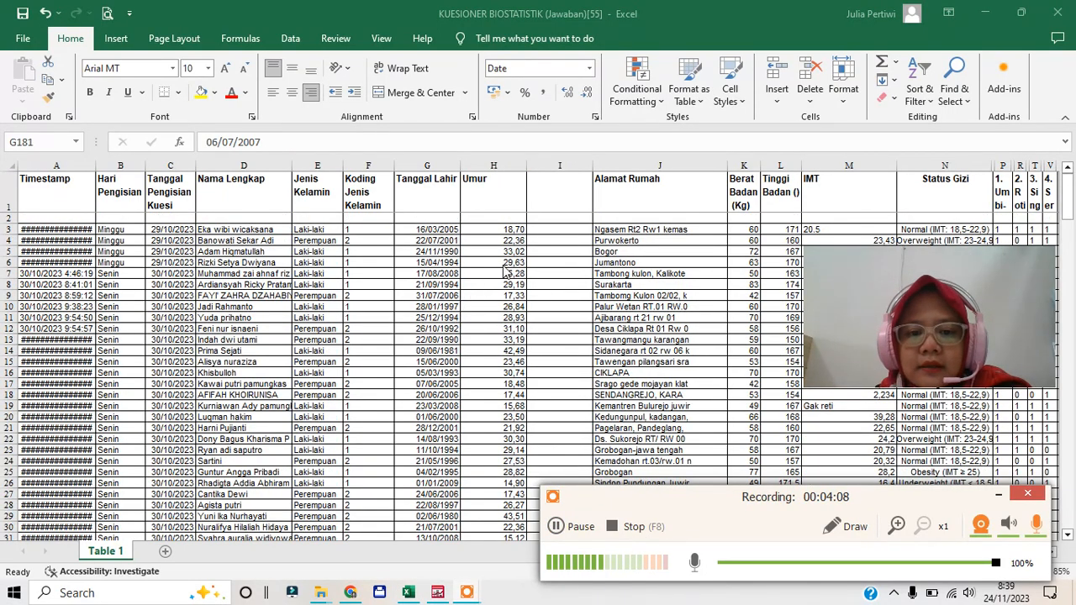
Step: Review the Umur values against the birth dates from the first data row down to about row 100
scroll(504, 270, "down", 2)
scroll(504, 267, "down", 7)
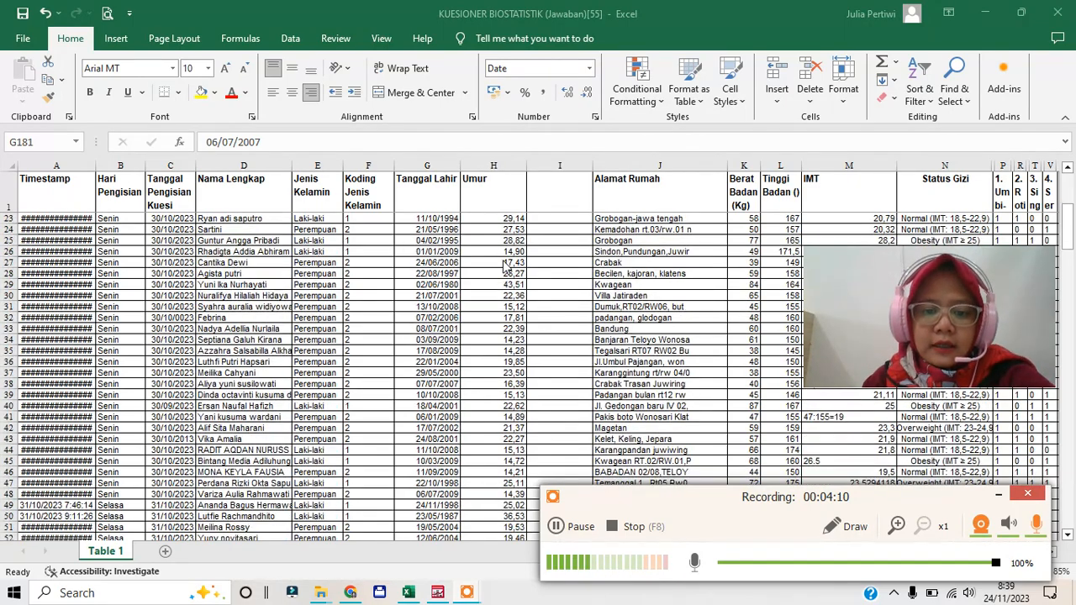
scroll(505, 267, "down", 6)
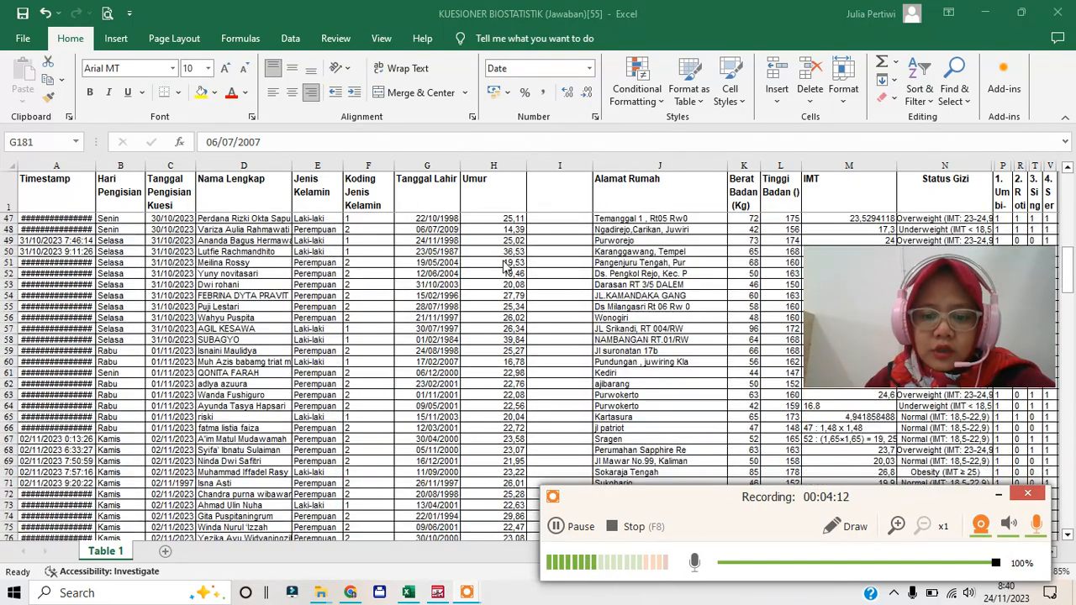
scroll(504, 269, "down", 6)
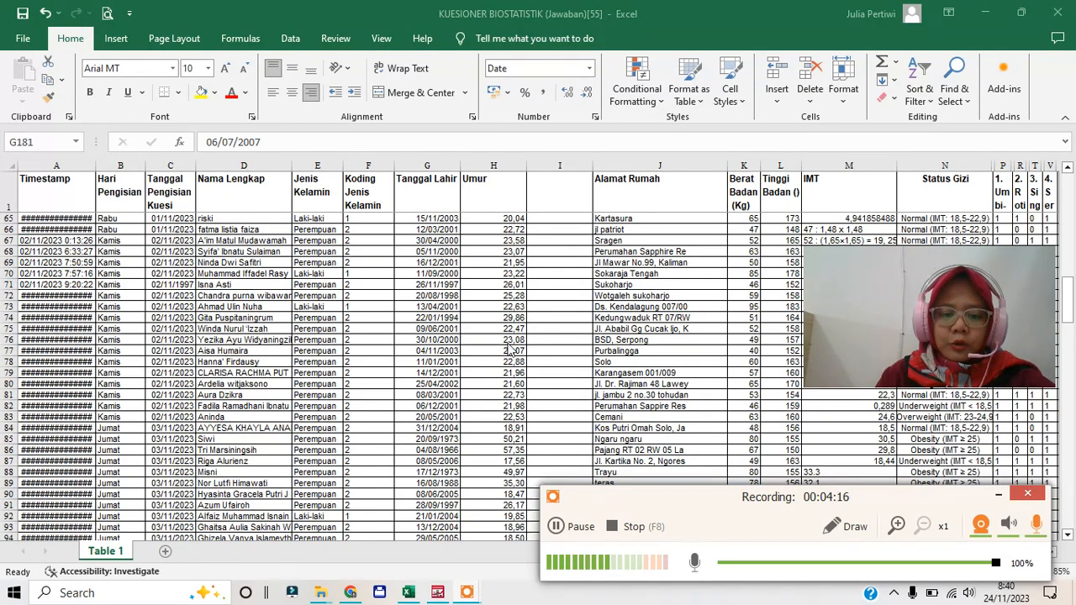
scroll(496, 348, "down", 2)
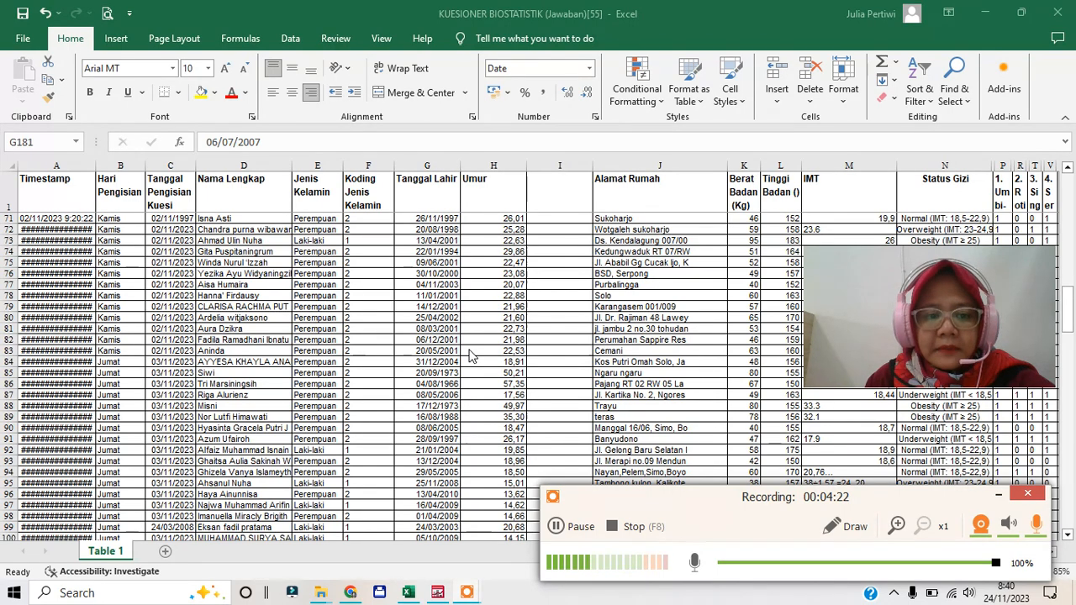
Step: Switch to the SPSS Data Editor, compare the empty dataset's two views, and select the first variable's Name cell in Variable View
left_click(437, 592)
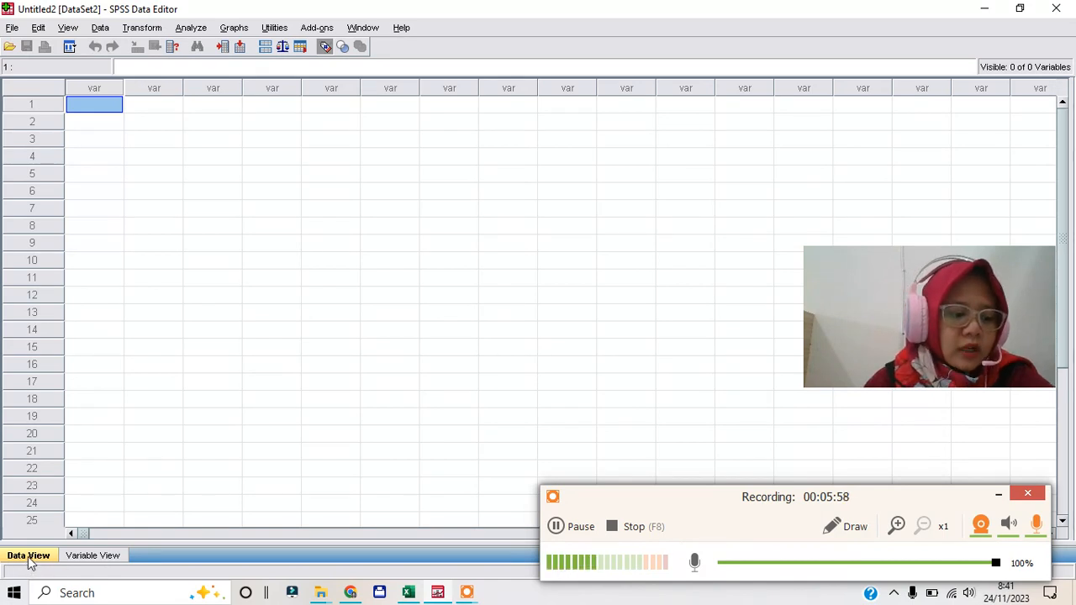
left_click(78, 558)
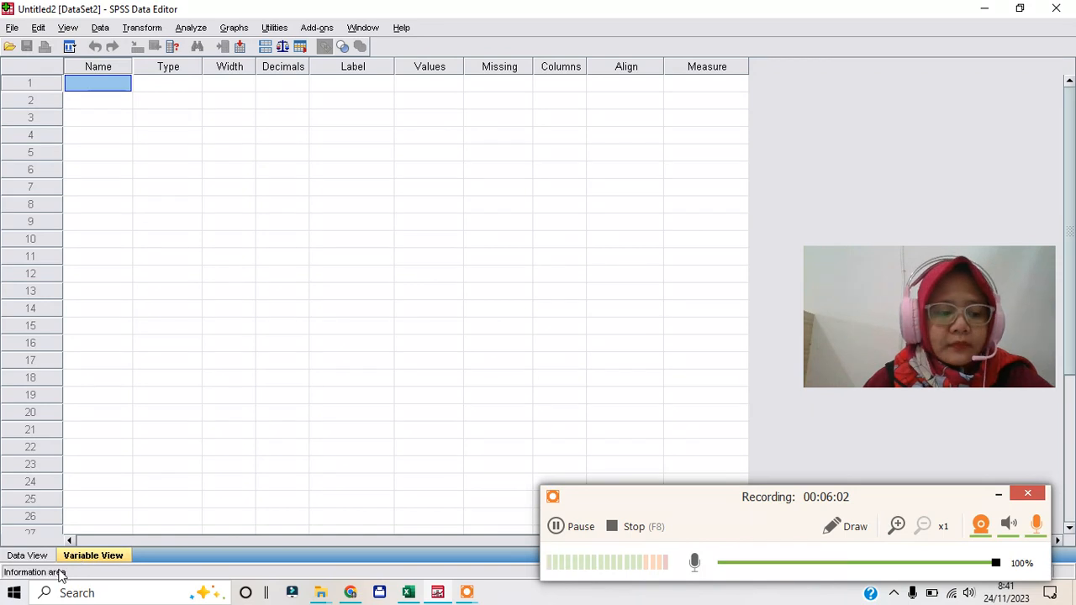
left_click(44, 560)
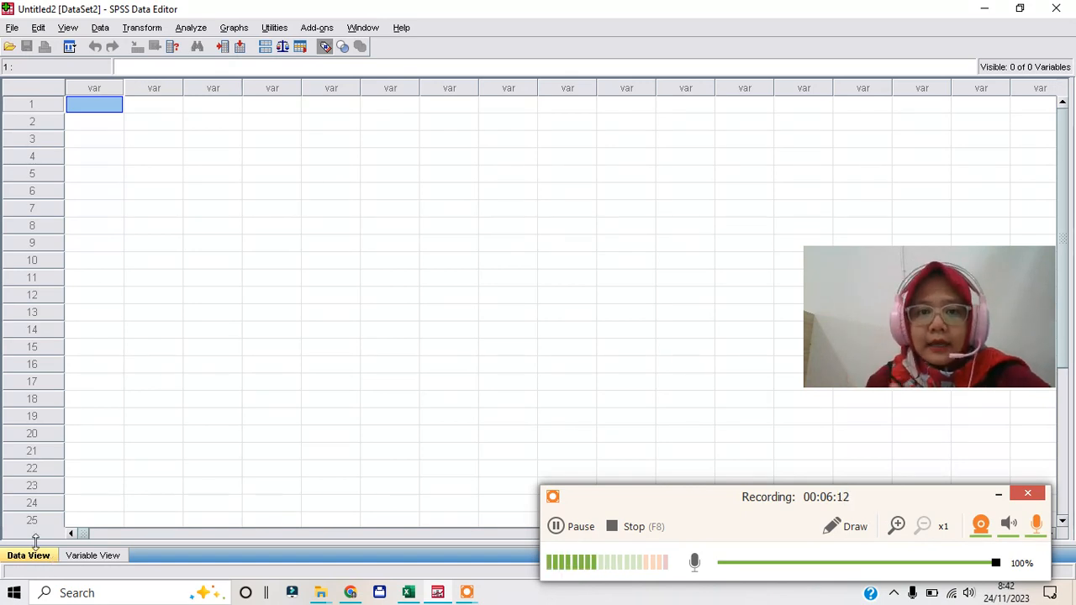
left_click(72, 557)
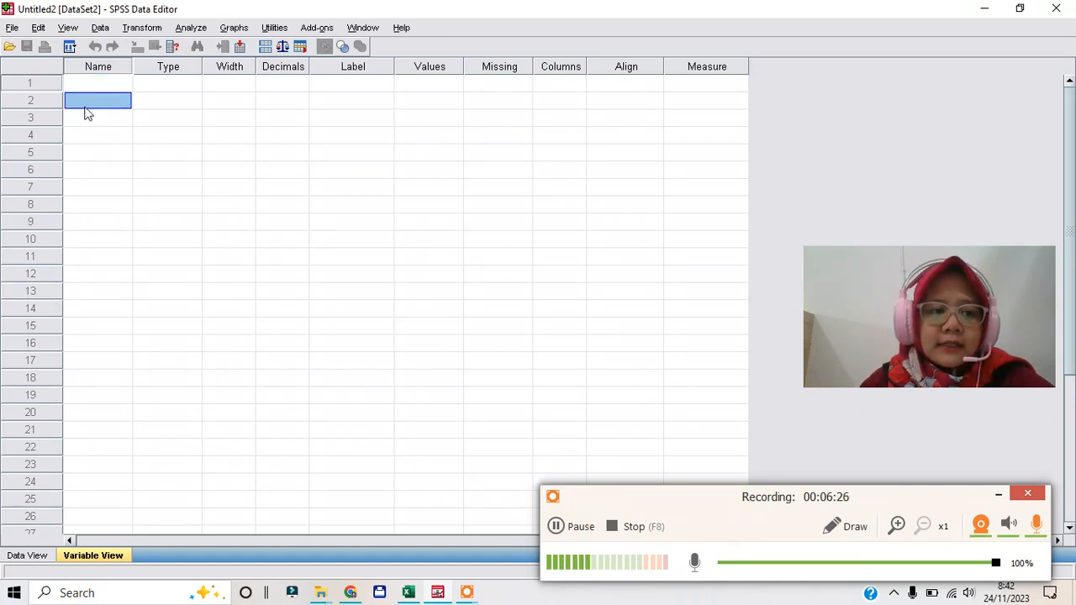
left_click(93, 87)
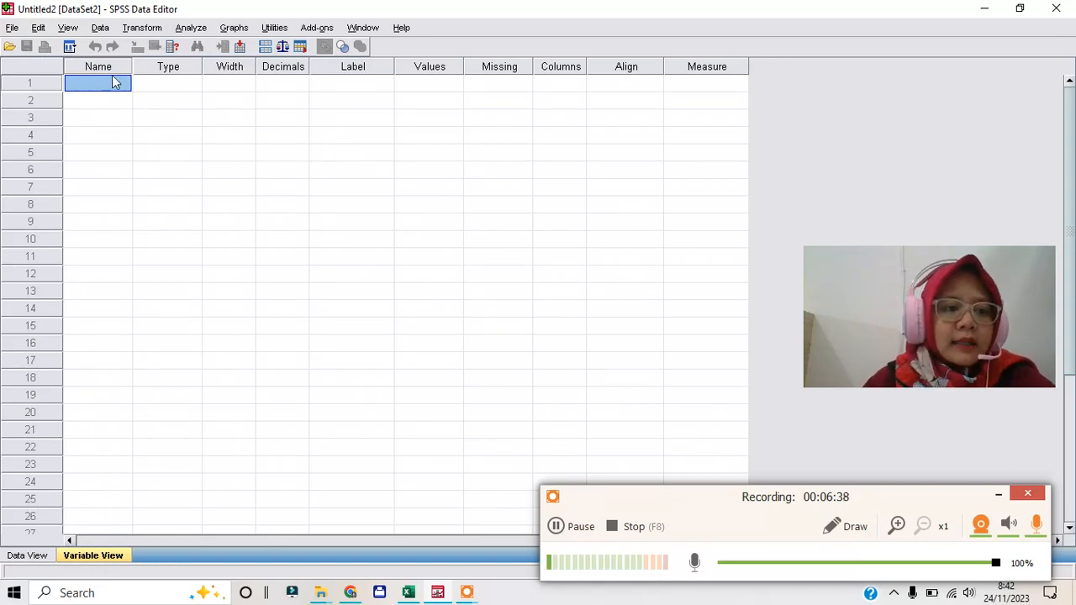
Step: Examine the variable attribute columns in the empty Variable View, from Type and Width across to Align and Measure
left_click(168, 71)
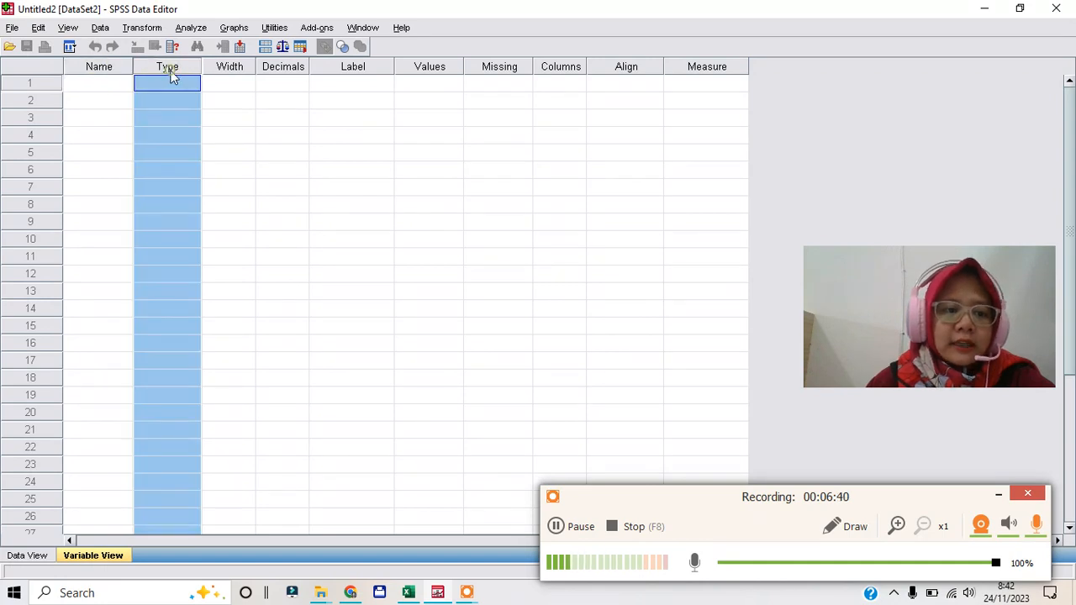
left_click(235, 70)
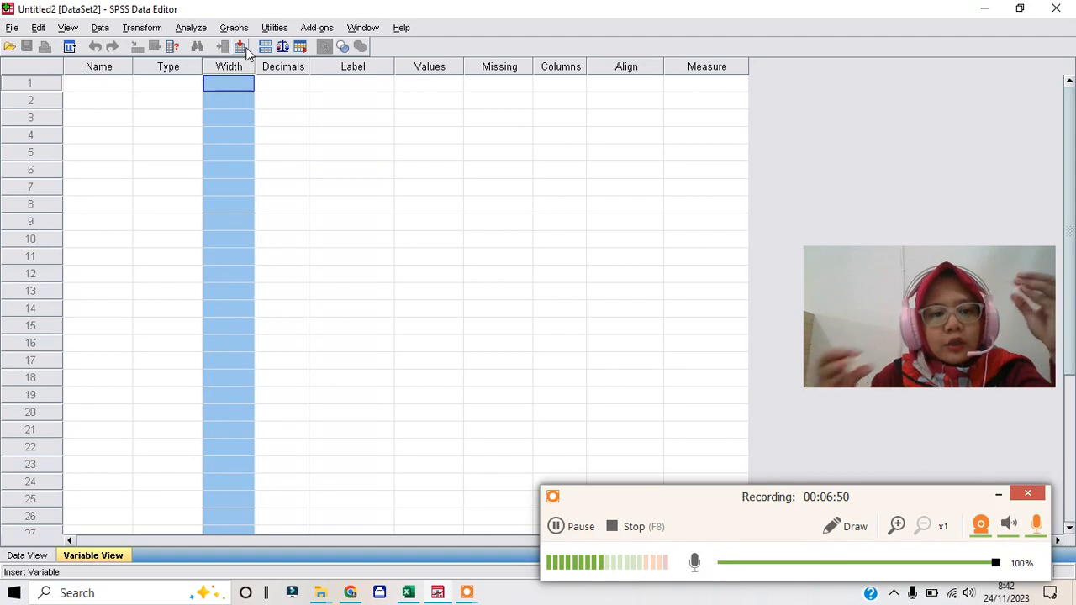
left_click(284, 85)
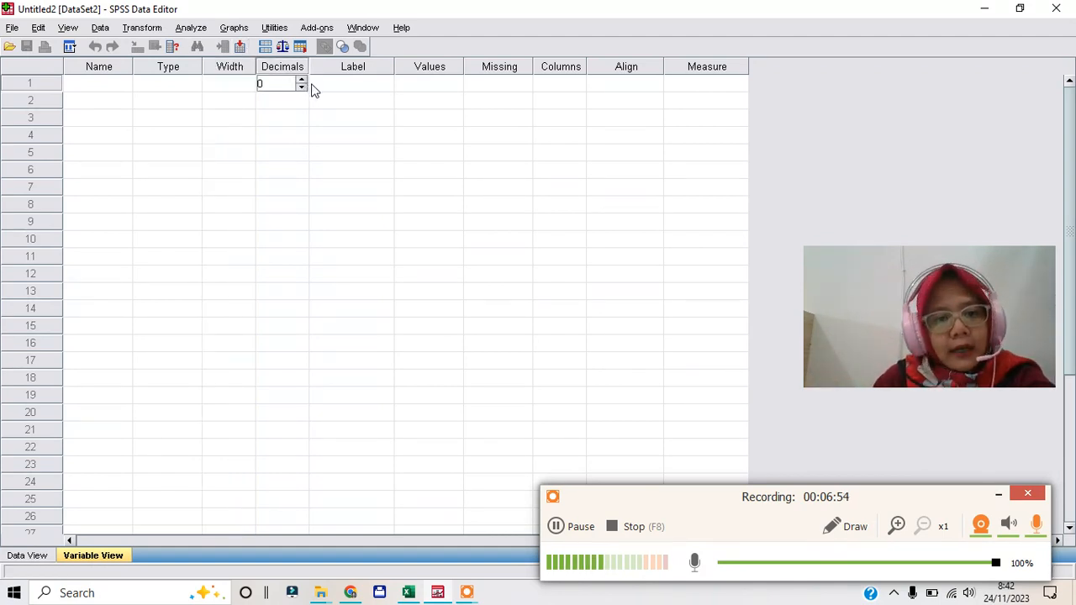
left_click(354, 84)
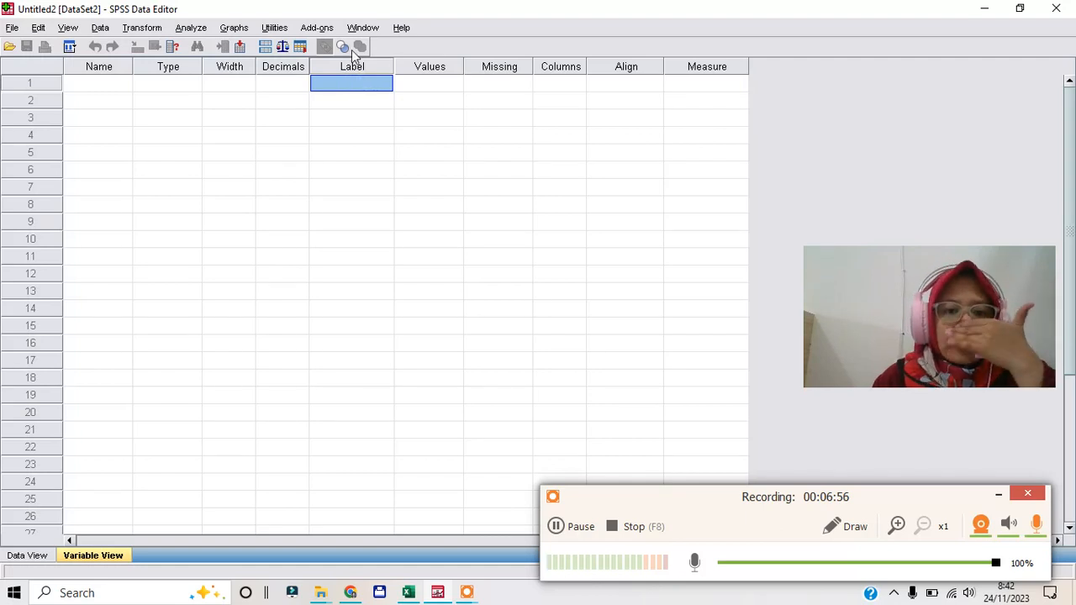
left_click(426, 84)
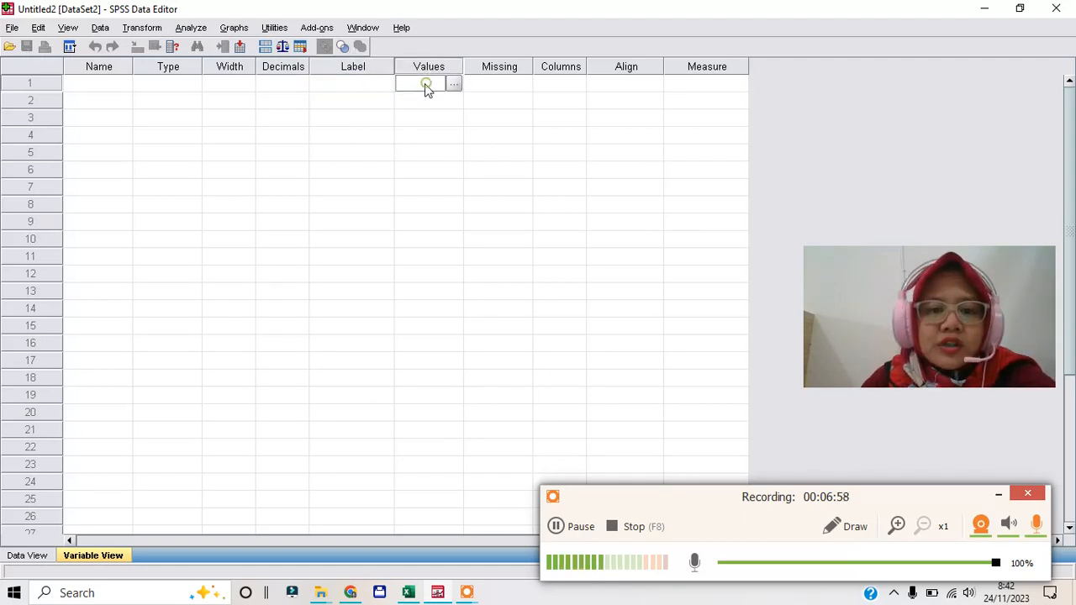
left_click(499, 87)
left_click(555, 87)
left_click(619, 91)
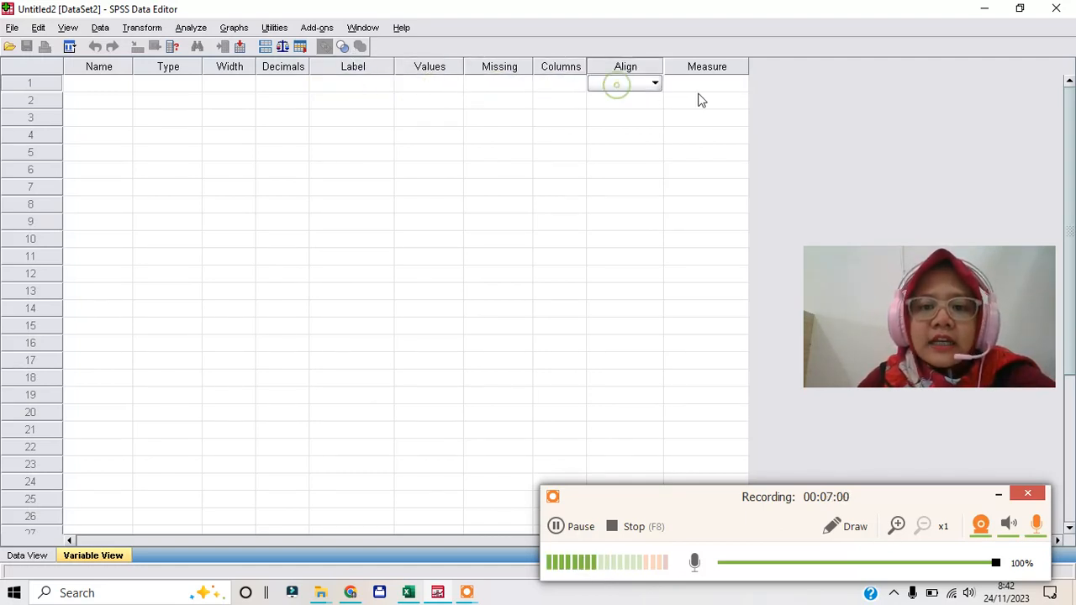
left_click(703, 88)
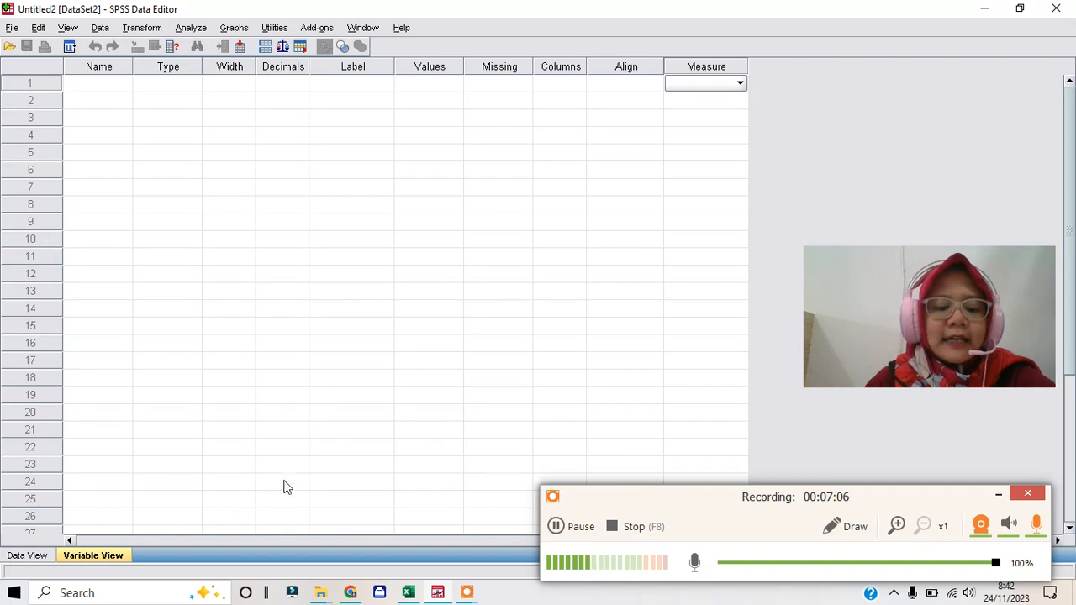
Step: Check the questionnaire's column headings in Excel and name the first variable No_resp in the SPSS Variable View
left_click(408, 592)
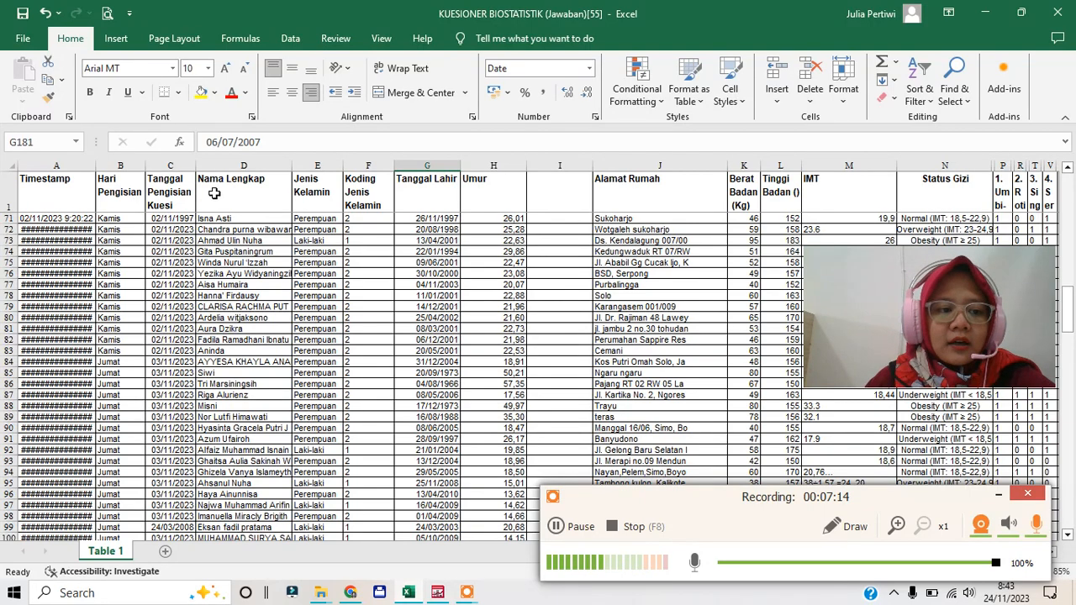
left_click(437, 592)
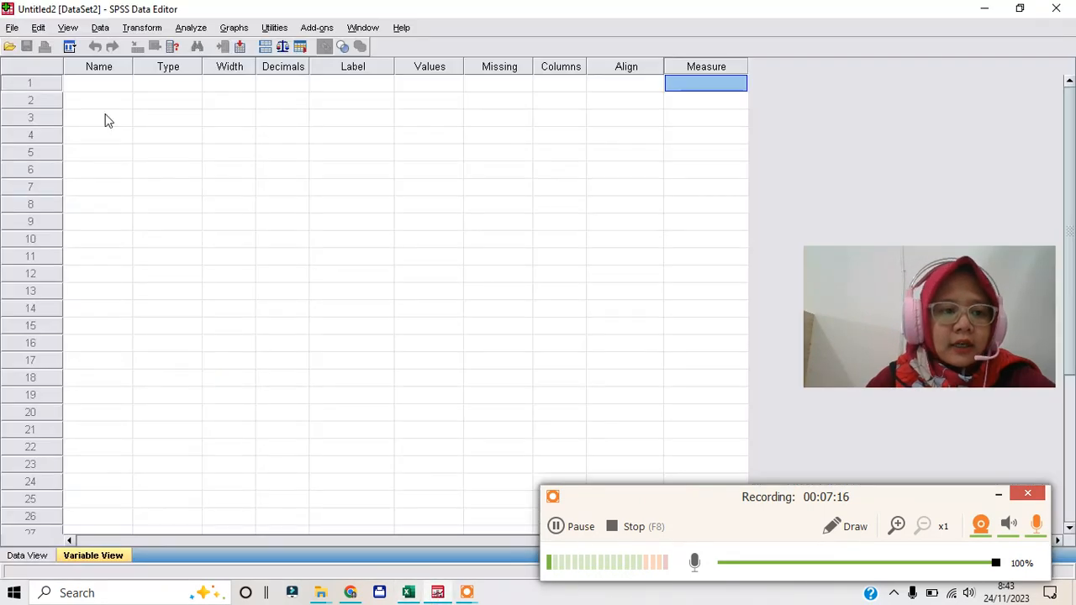
left_click(99, 84)
type("No_")
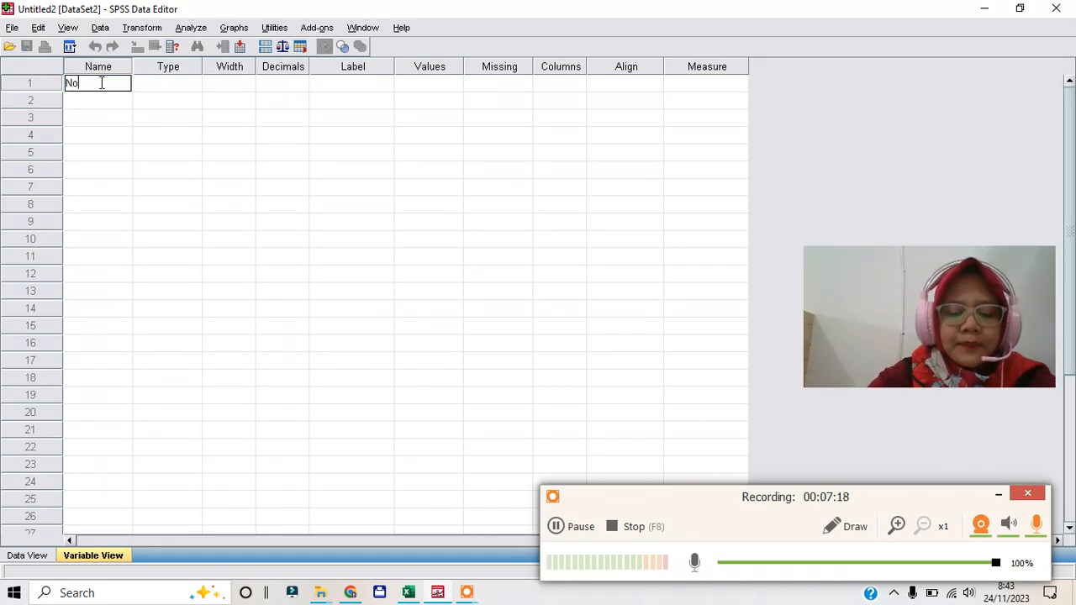
type("rep")
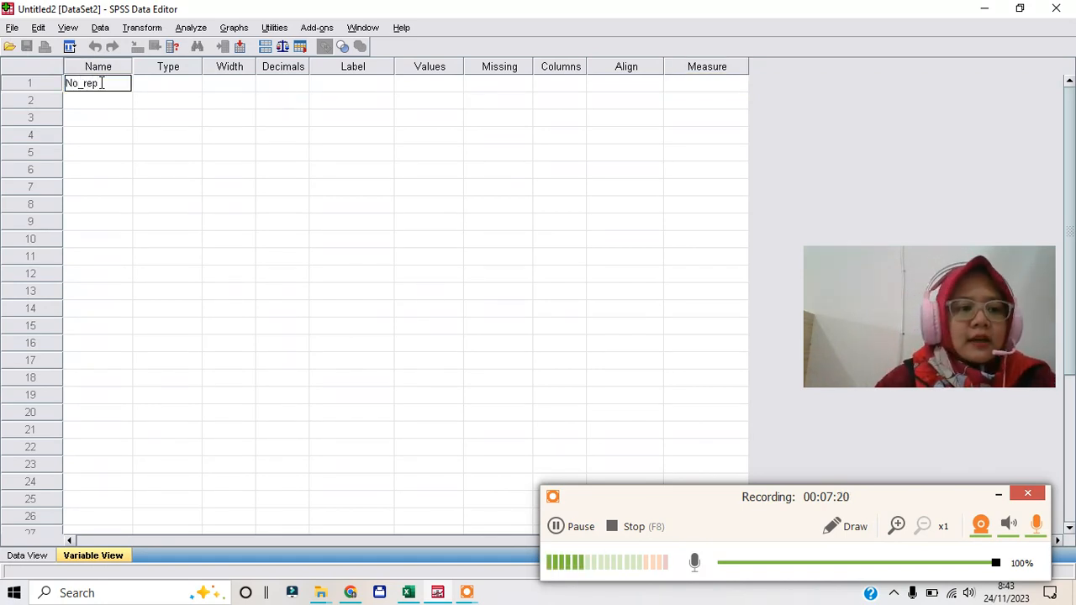
key("BackSpace")
type("s")
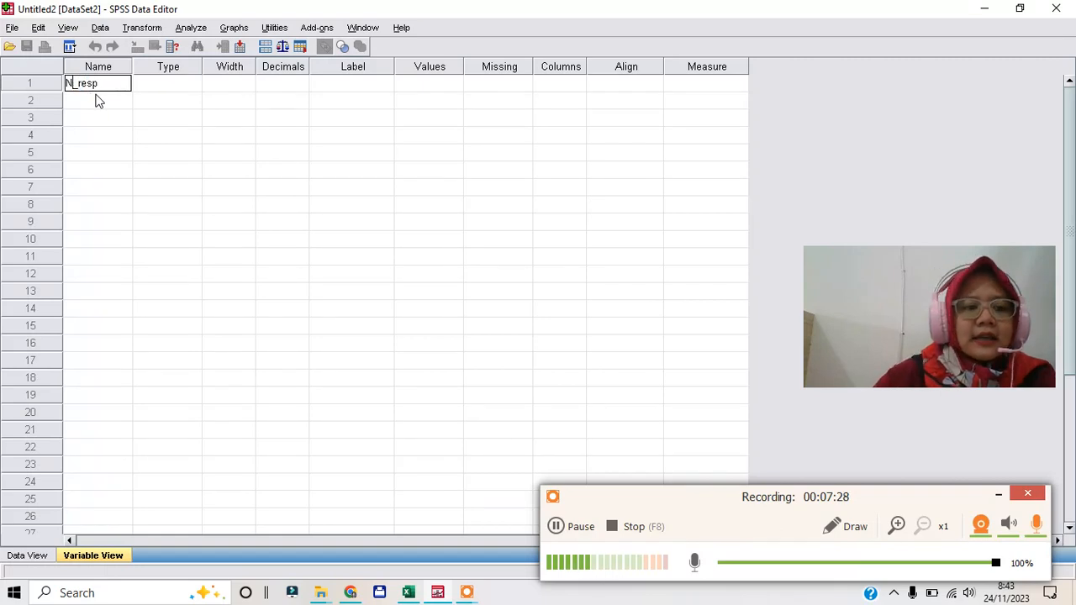
type("O")
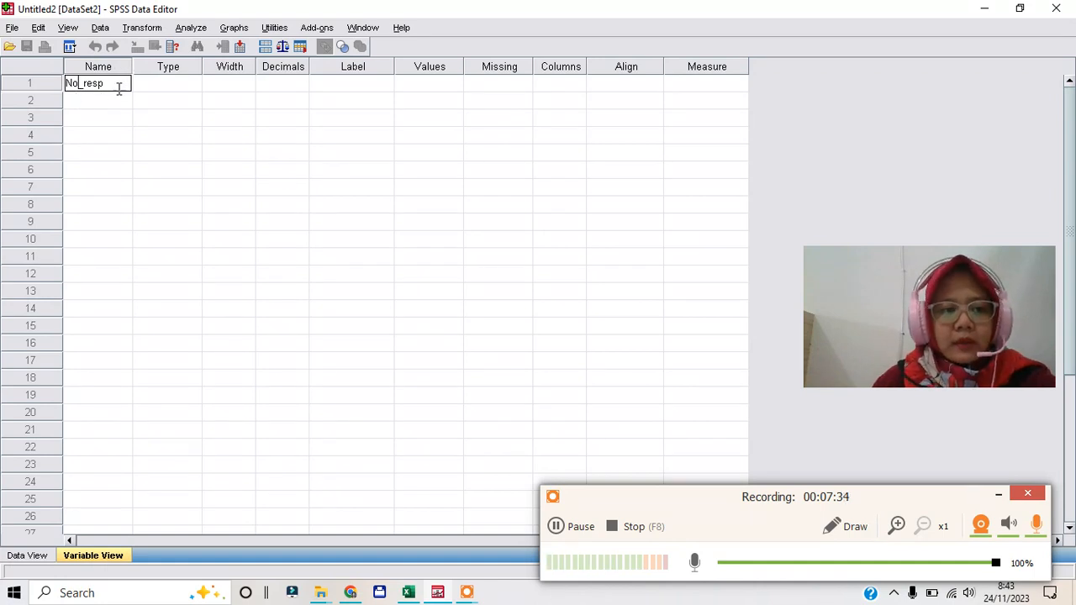
key("Tab")
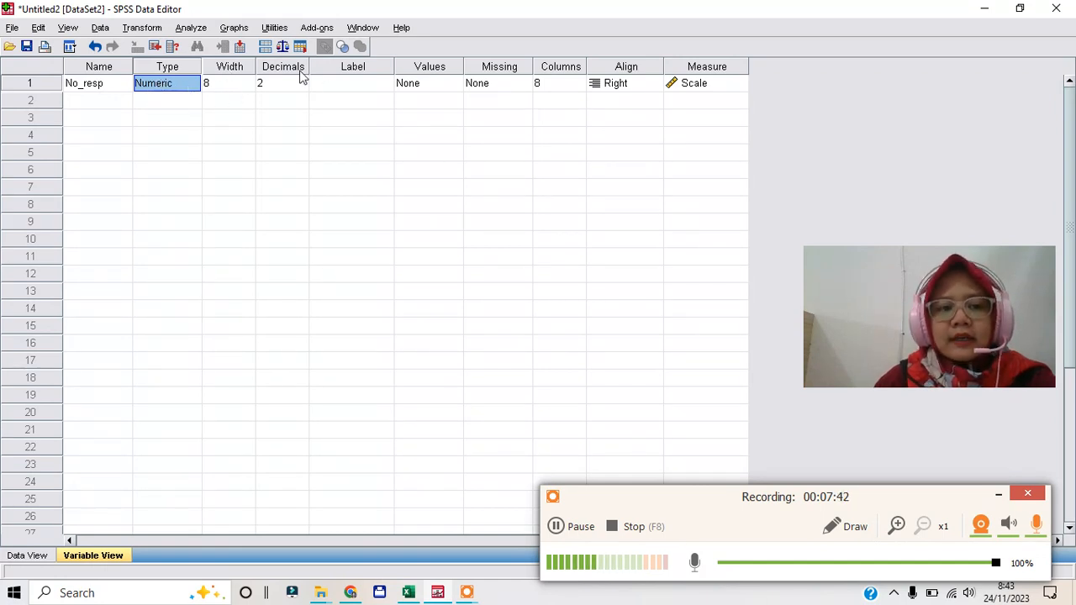
Step: Set the decimals of the No_resp variable to 0, leaving its label and values empty
left_click(306, 90)
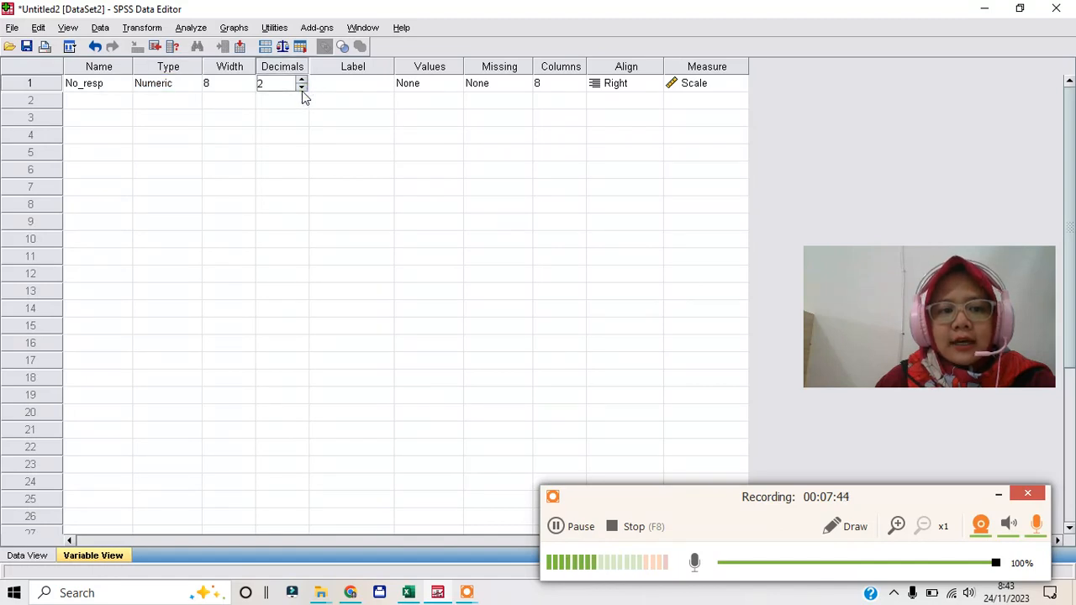
left_click(302, 88)
left_click(301, 89)
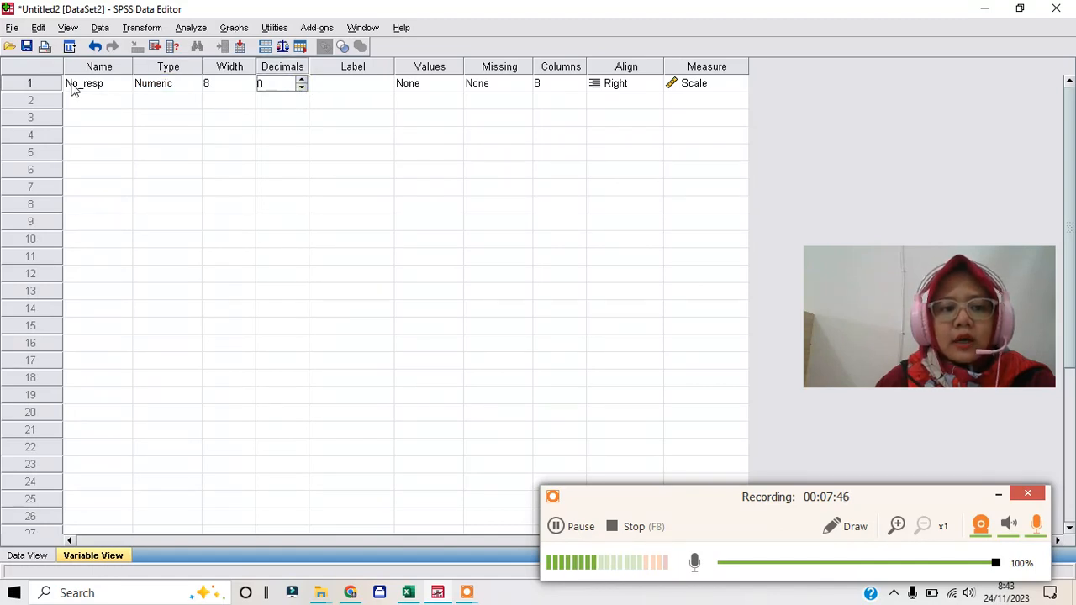
left_click(351, 88)
left_click(446, 91)
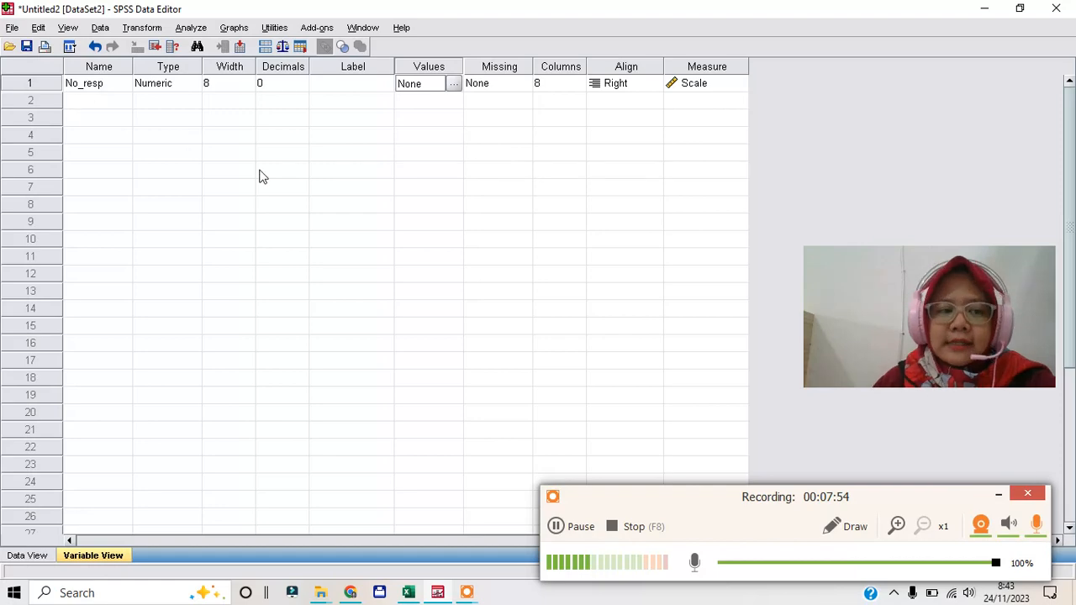
Step: Consult the Excel headings, add a second SPSS variable named Jenis_Kelamin, and set its decimals to 0
left_click(408, 593)
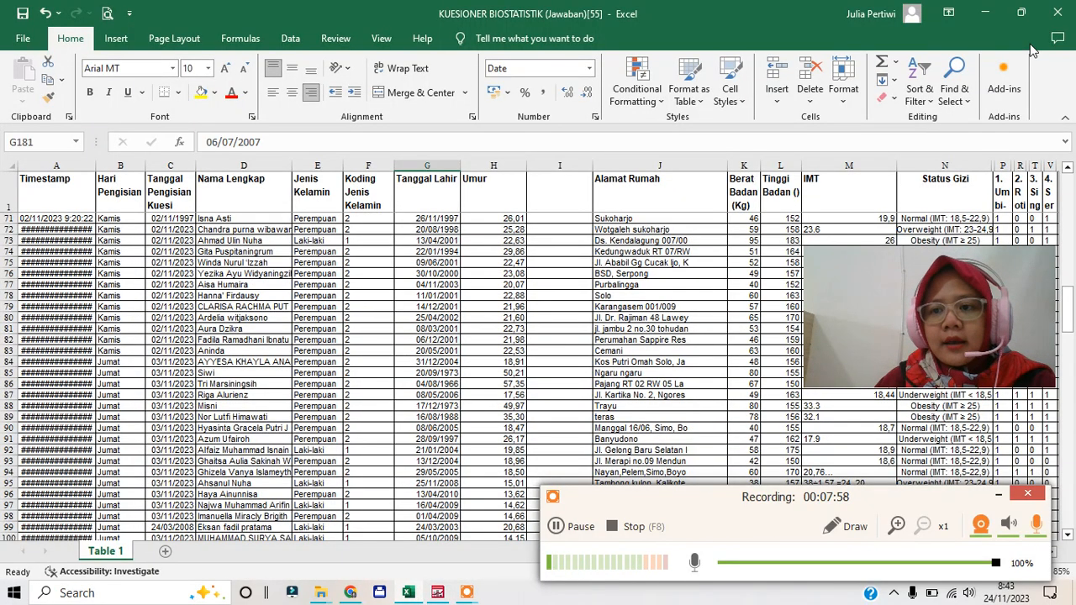
left_click(985, 12)
left_click(126, 101)
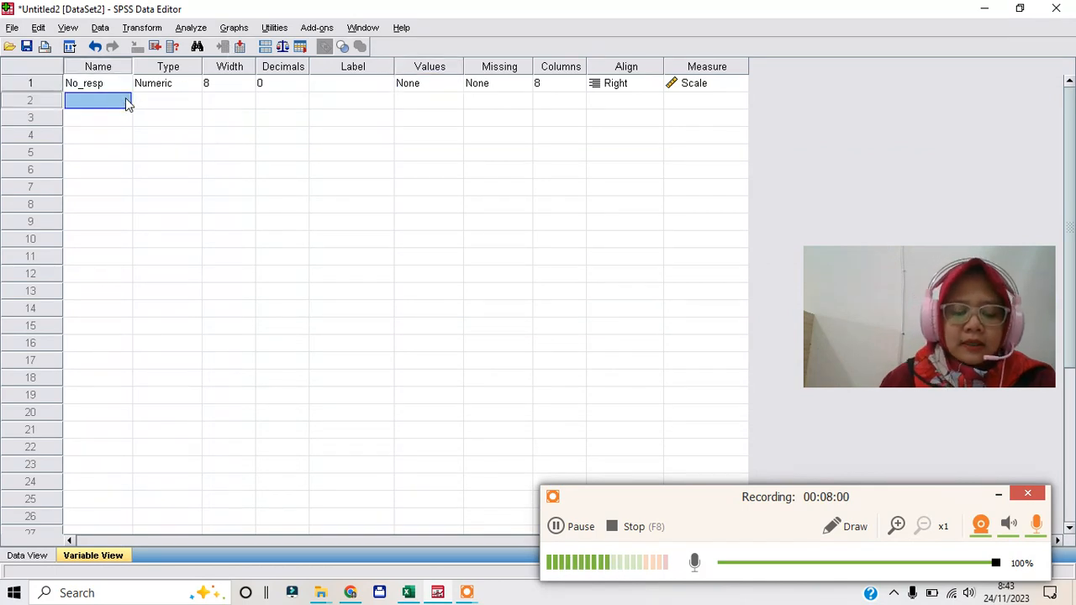
type("Jenis_Kelamin")
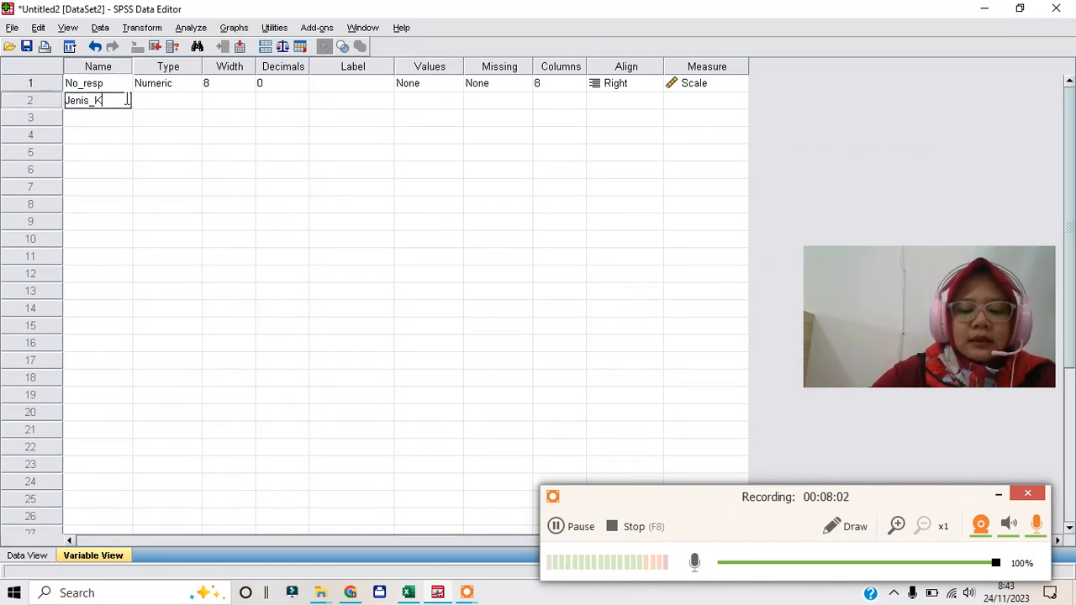
key("Tab")
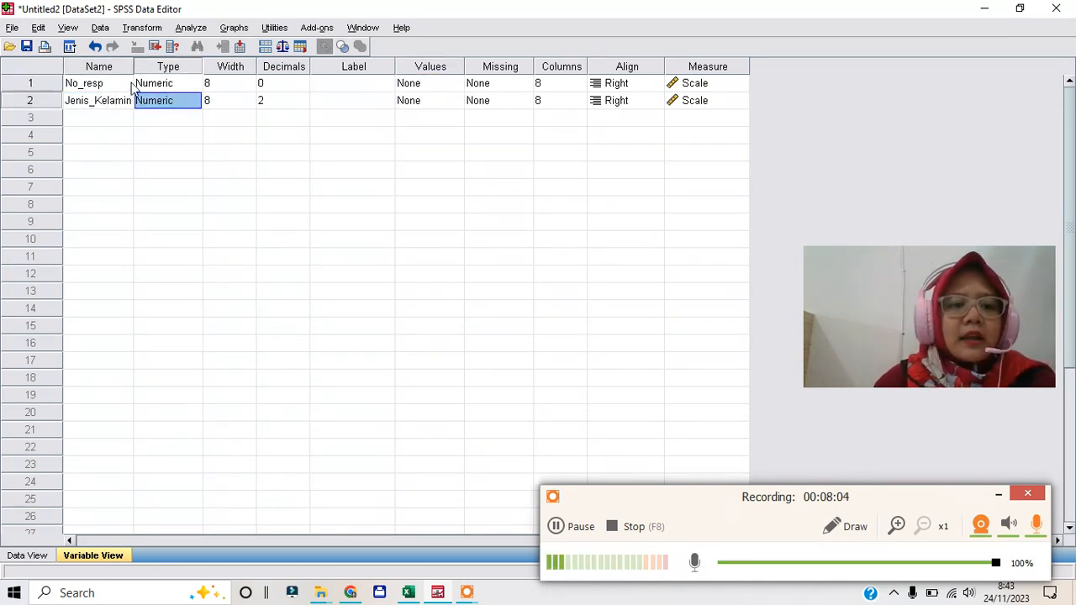
left_click(300, 104)
left_click(301, 105)
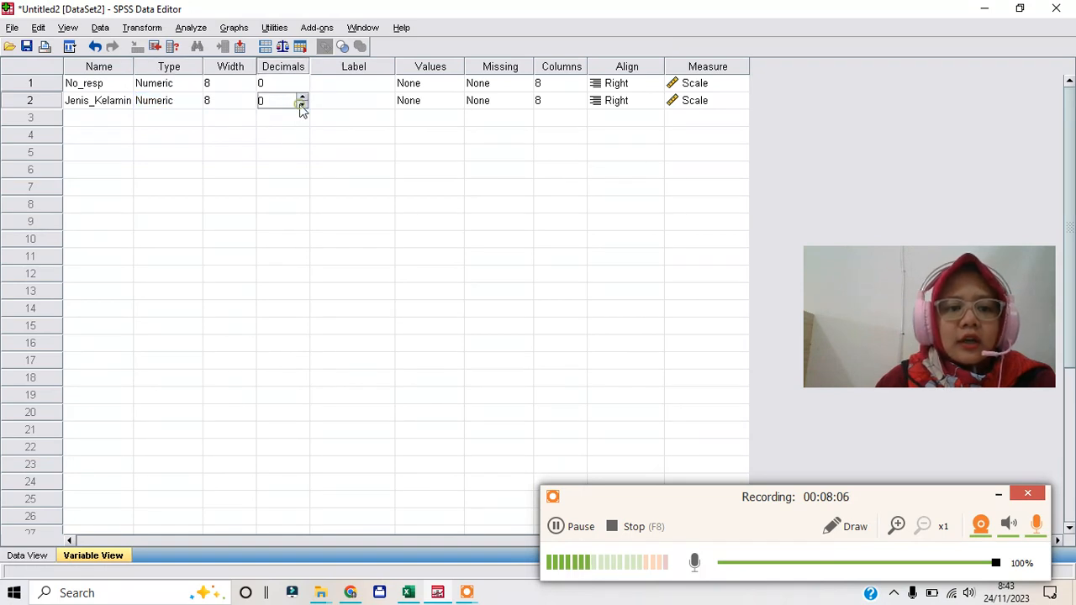
Step: Open the value labels of Jenis_Kelamin and add the label Laki-laki for value 1
left_click(431, 101)
left_click(454, 102)
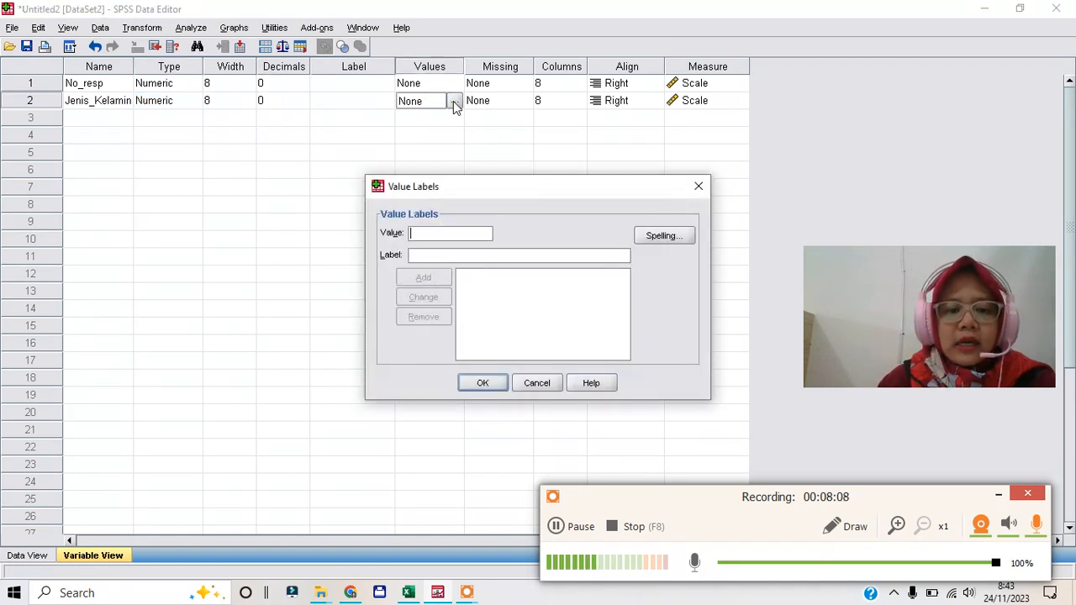
type("1")
left_click(420, 255)
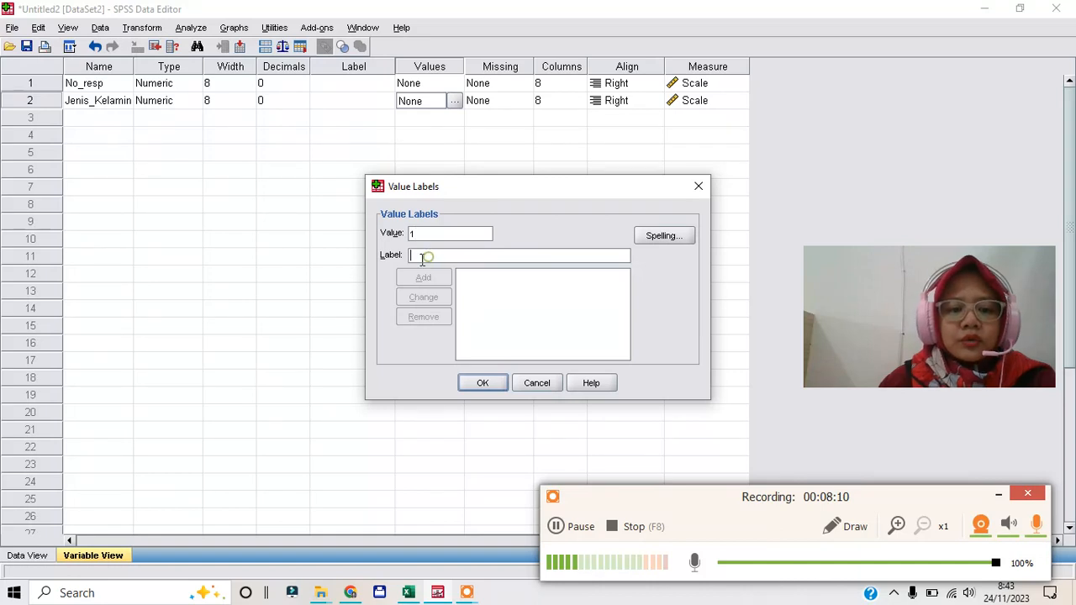
type("Laki-lak")
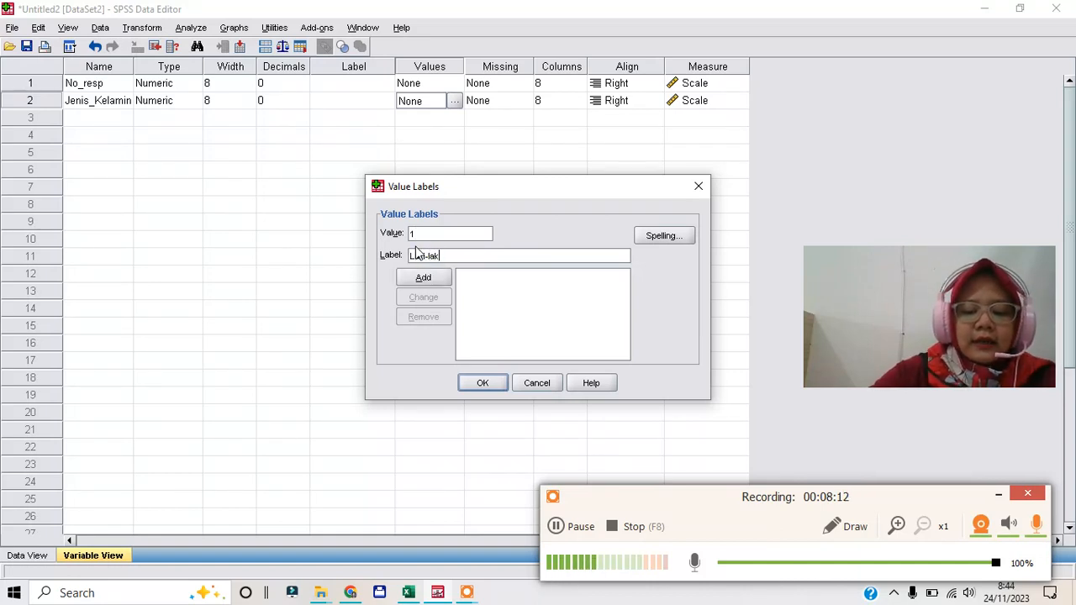
type("i")
left_click(433, 279)
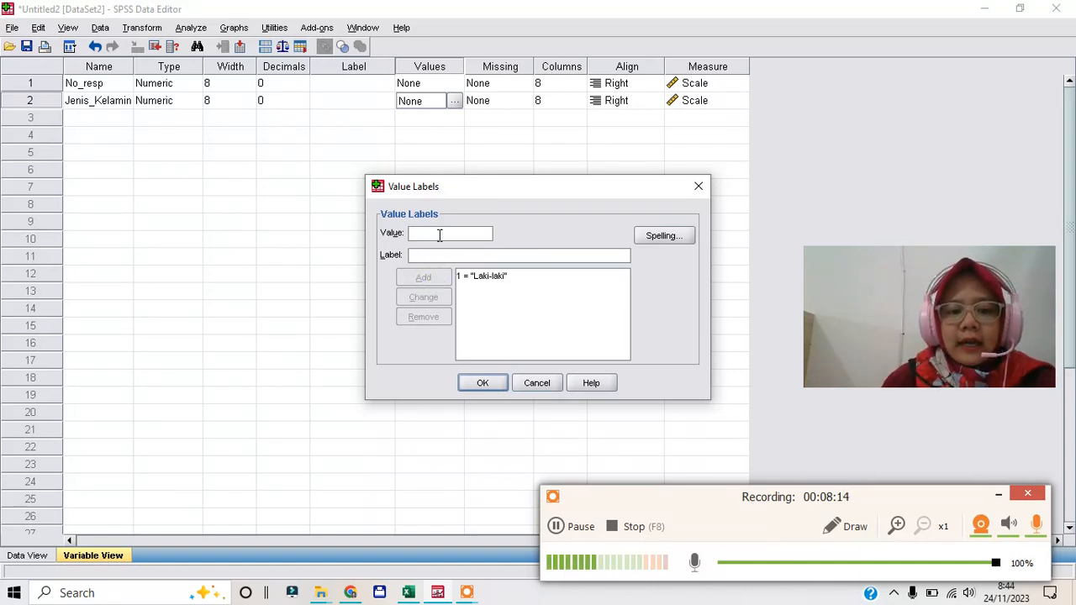
Step: Add the label Perempuan for value 2 and apply the value labels to Jenis_Kelamin
left_click(439, 235)
type("2")
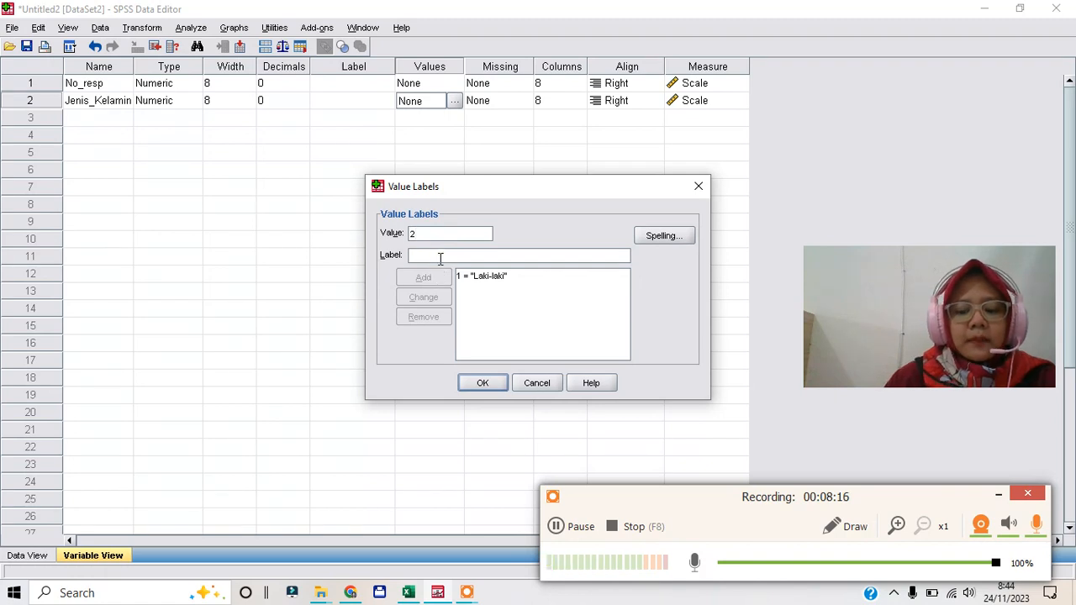
type("Perempuan")
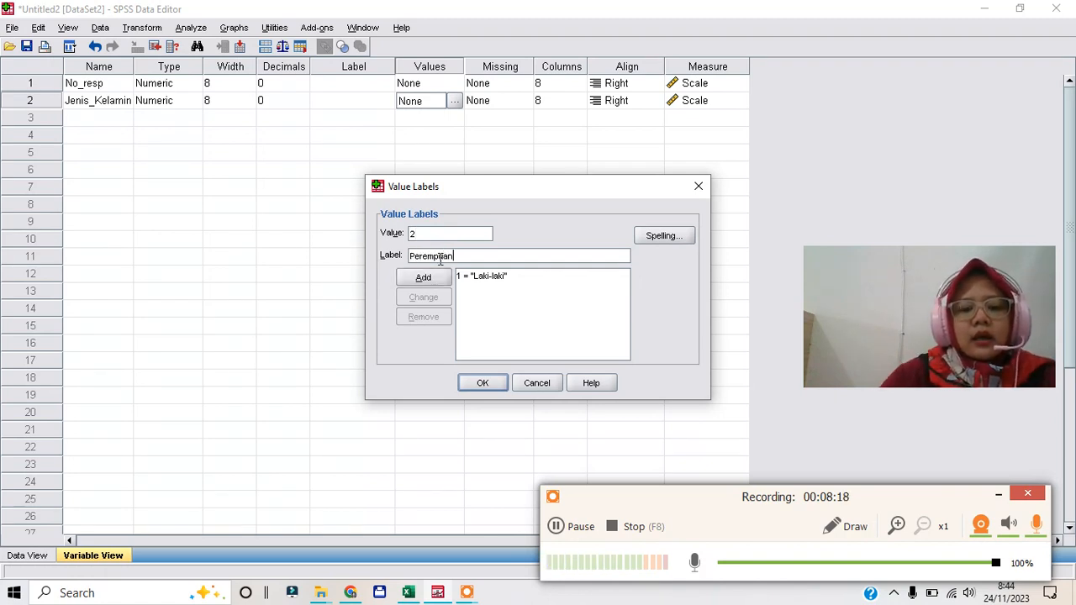
left_click(437, 278)
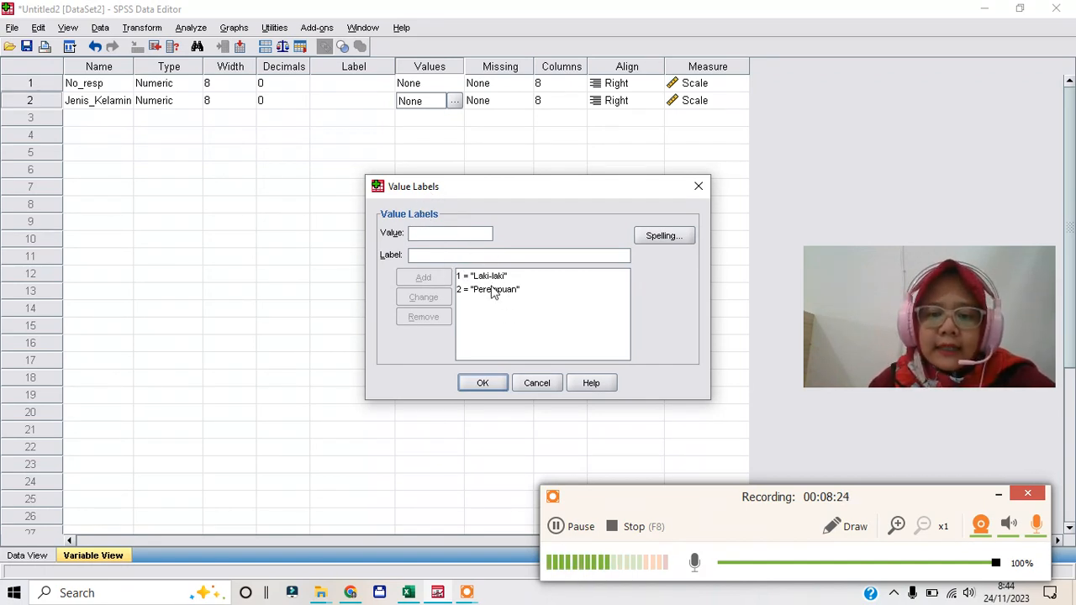
left_click(476, 388)
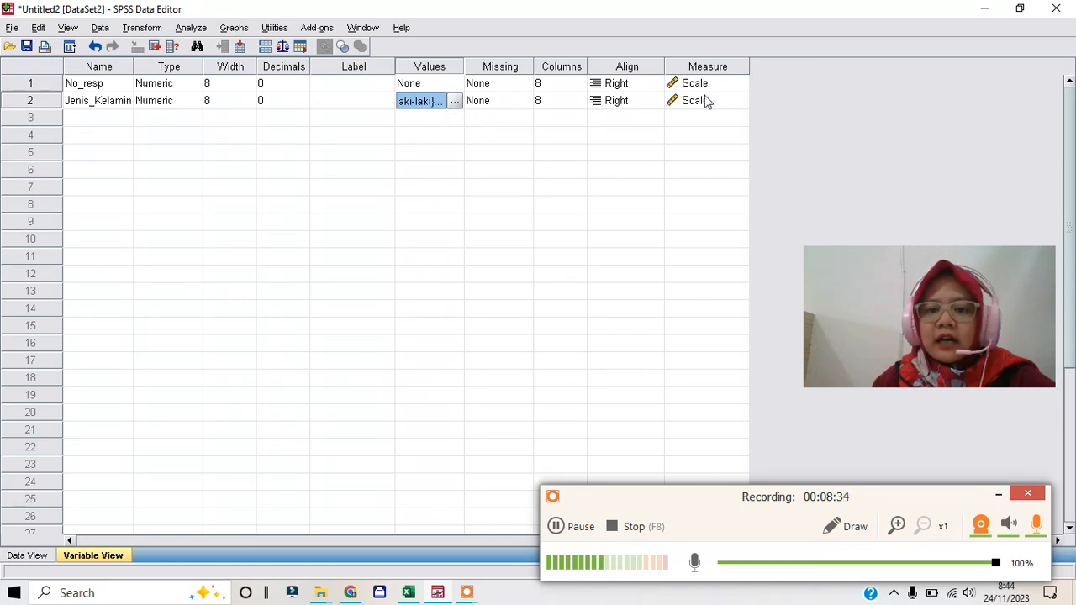
Step: Set the measurement level of Jenis_Kelamin to Nominal
left_click(736, 101)
left_click(741, 100)
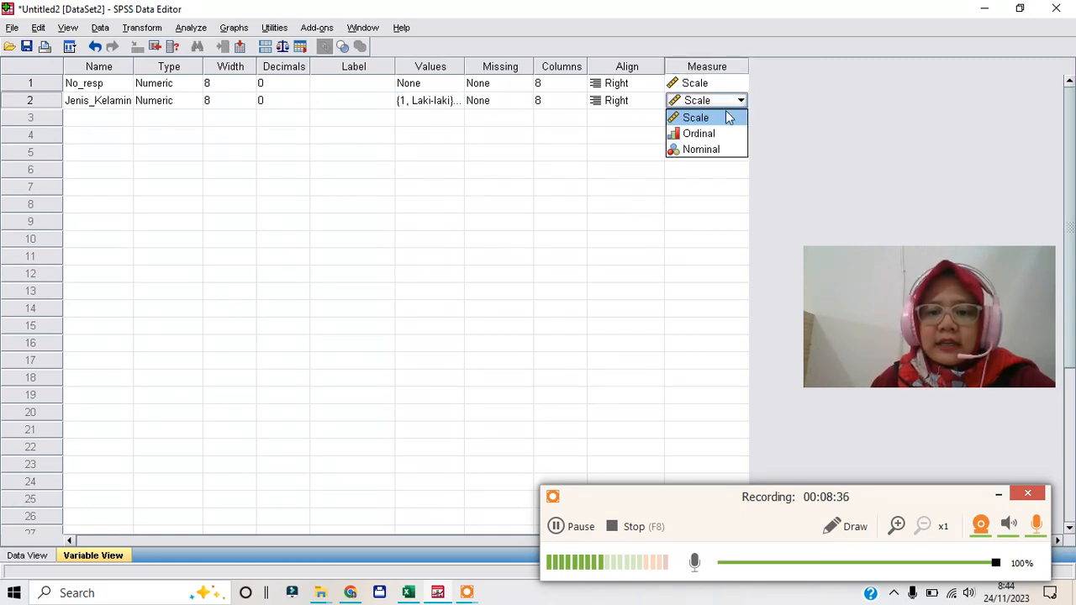
left_click(704, 150)
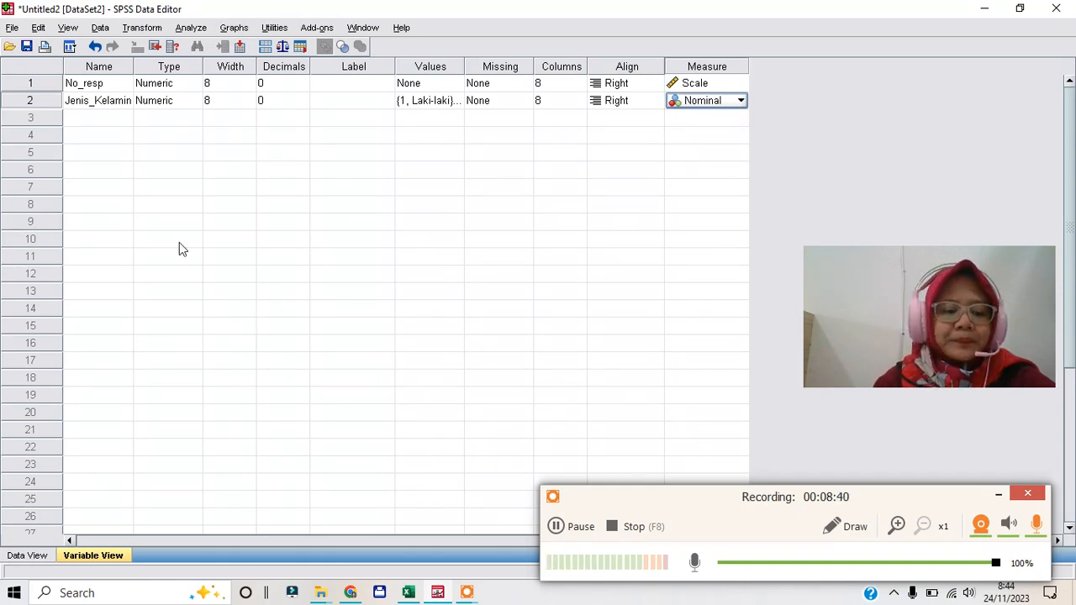
Step: Consult the age heading in the Excel sheet and add a third SPSS variable named Umur
left_click(418, 597)
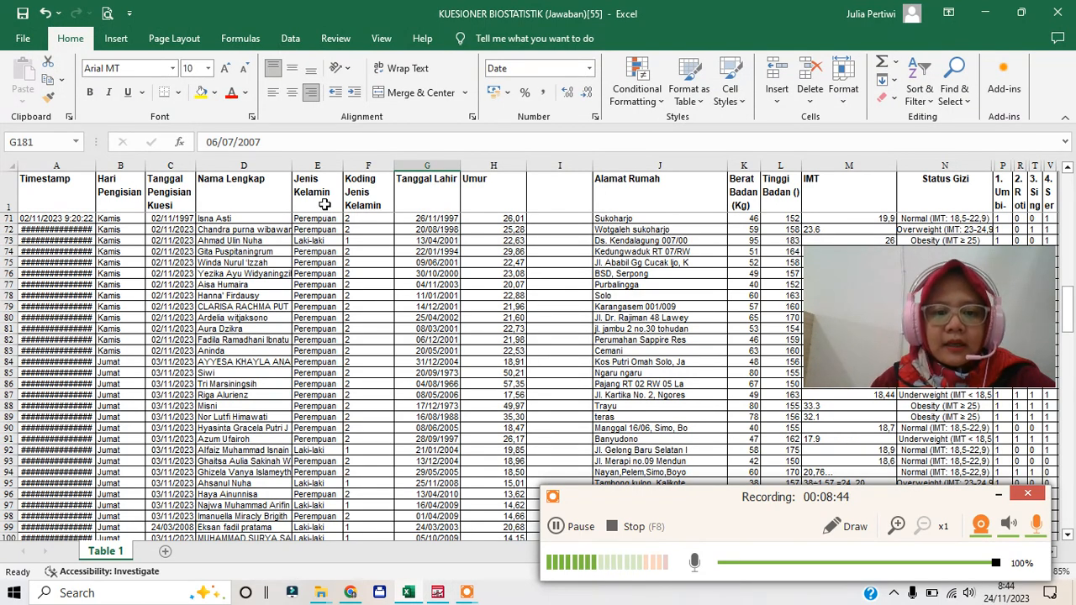
left_click(508, 203)
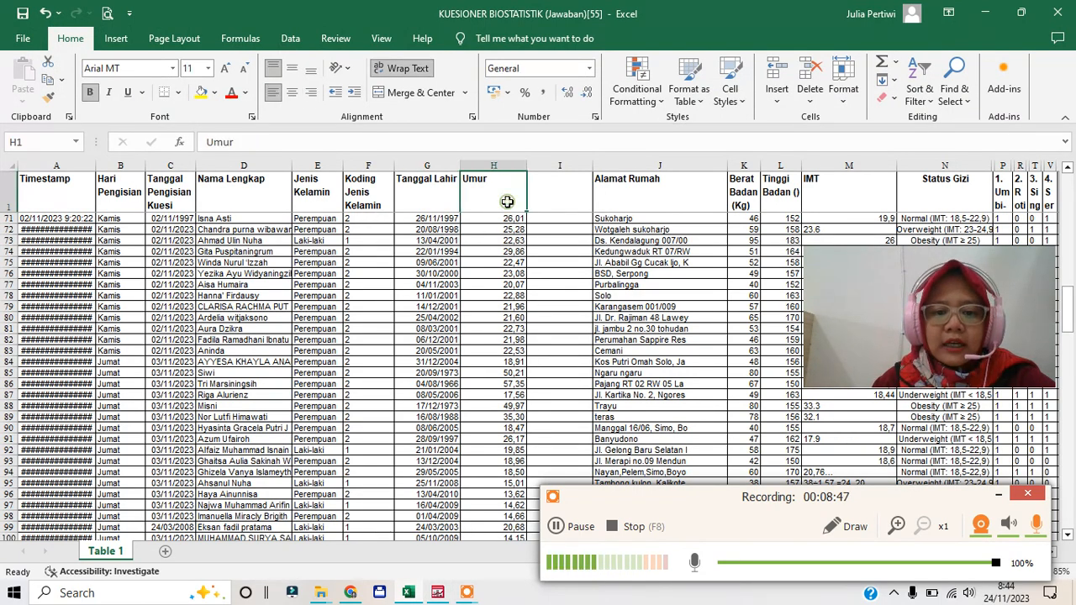
left_click(985, 12)
left_click(128, 120)
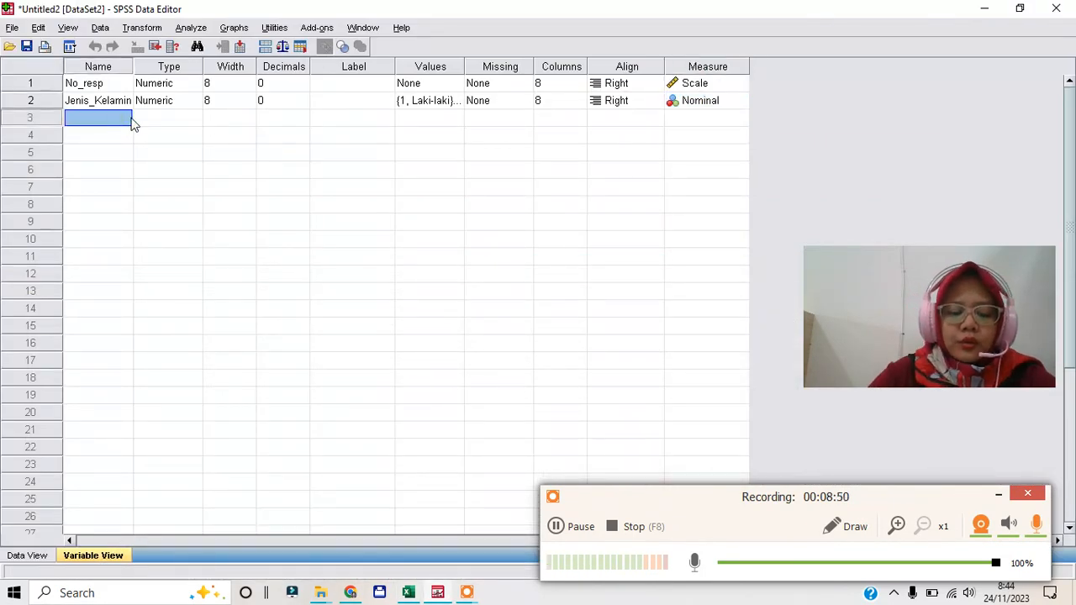
type("Umur")
left_click(136, 119)
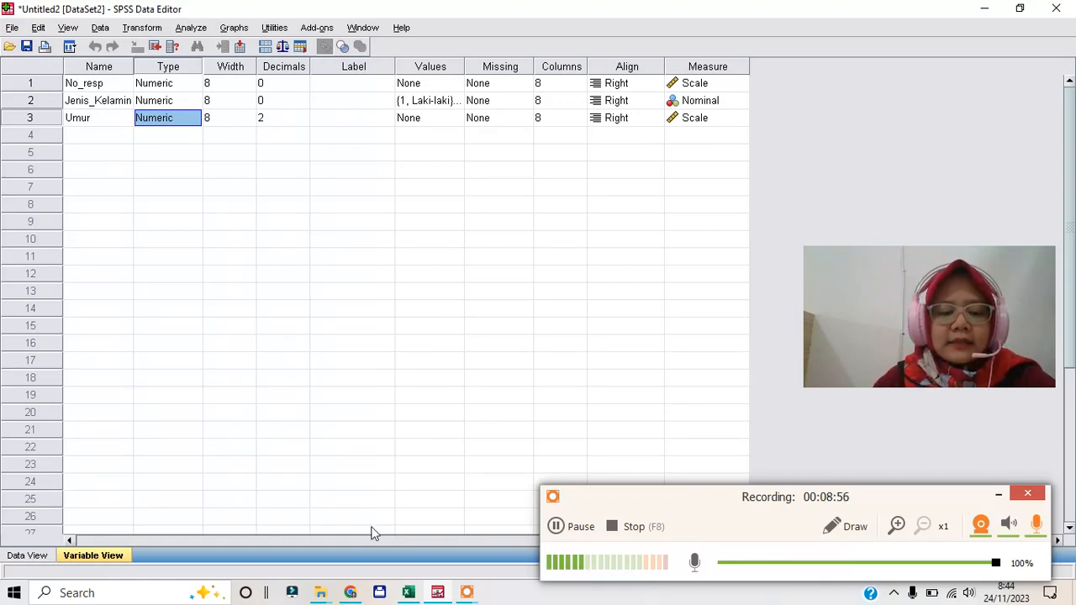
Step: Check the weight and height headings in Excel and add the SPSS variables BB and TB below Umur
left_click(408, 593)
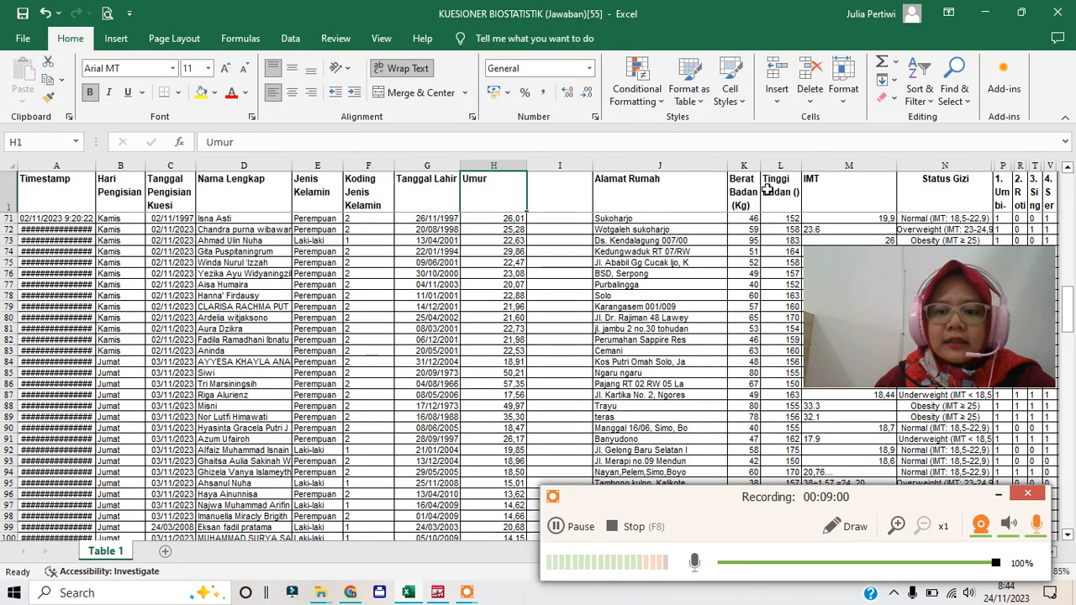
left_click(407, 592)
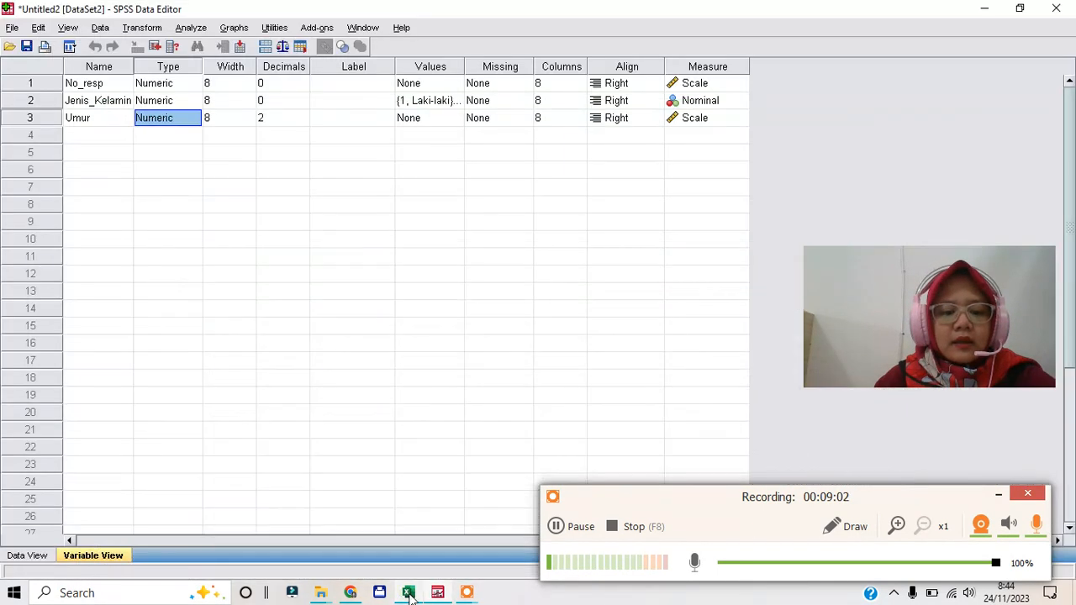
left_click(94, 140)
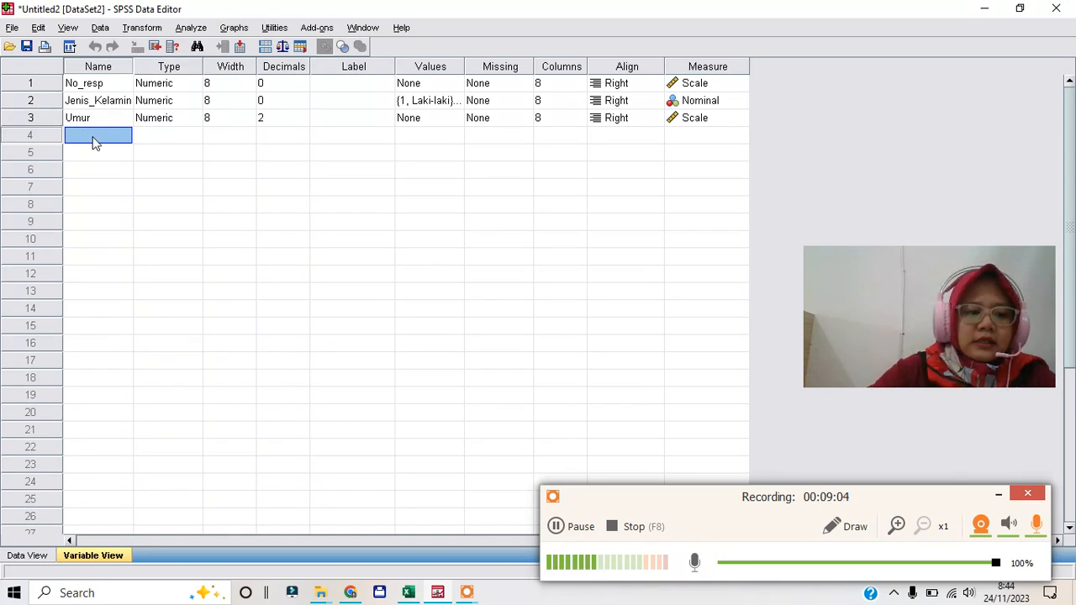
type("BB")
key("Tab")
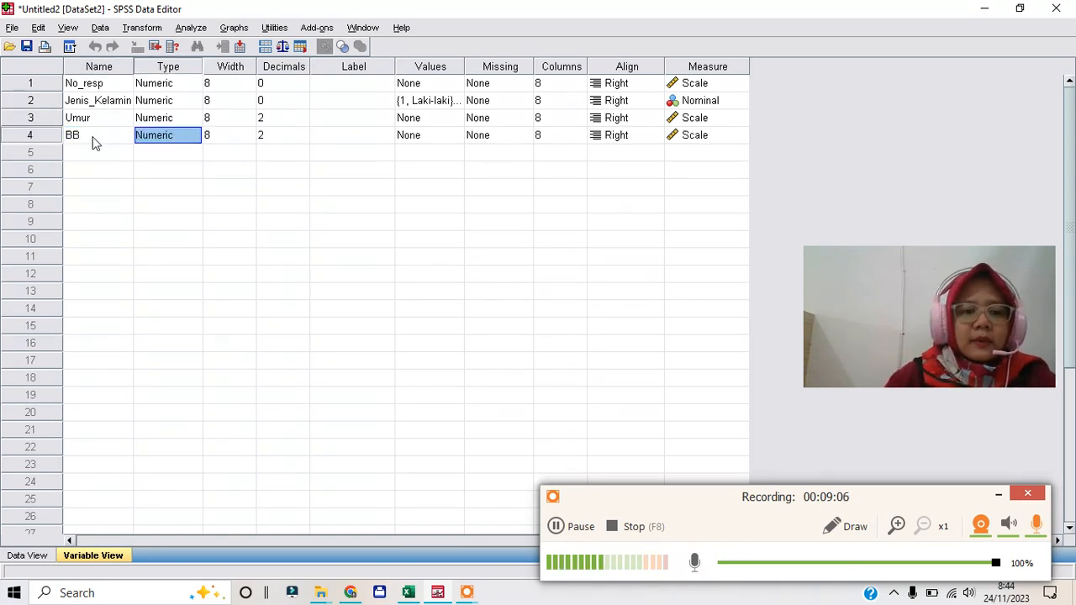
left_click(122, 155)
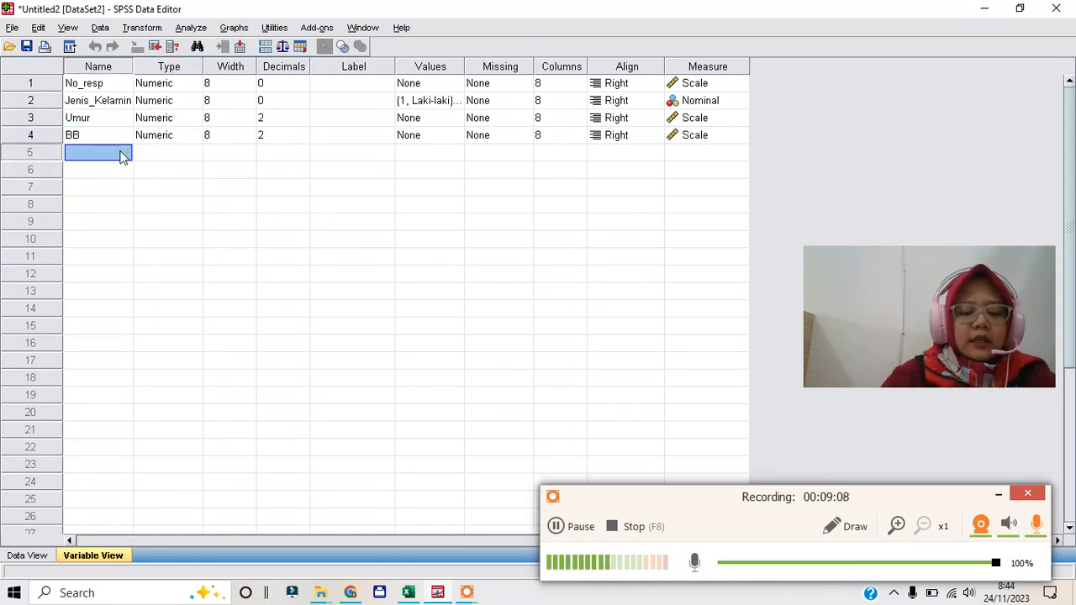
type("TB")
key("Tab")
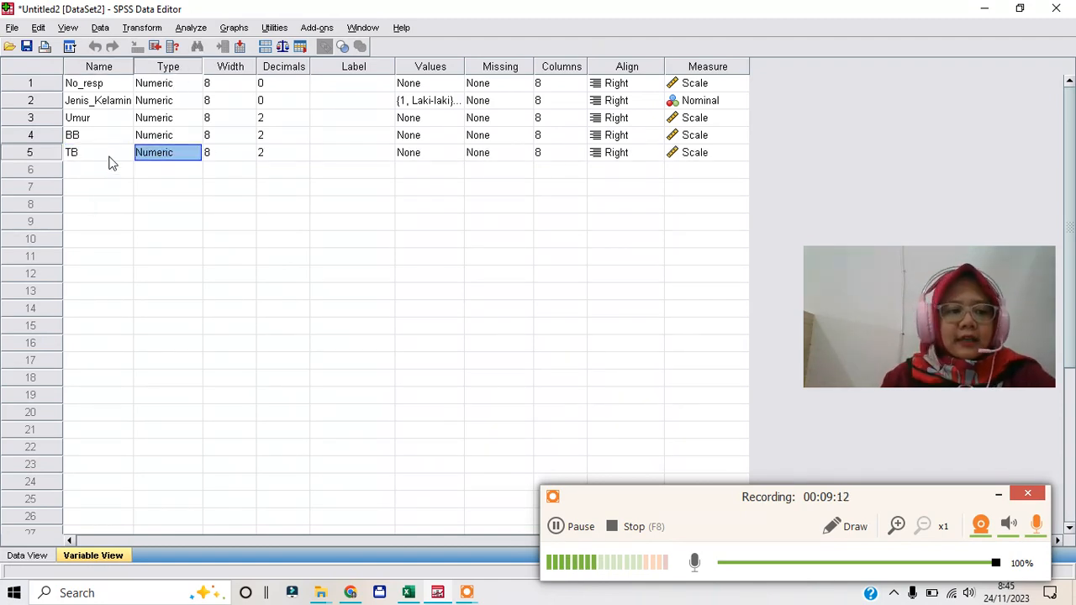
Step: Examine the numbered question columns in the Excel questionnaire sheet, then return to SPSS
left_click(99, 174)
left_click(404, 590)
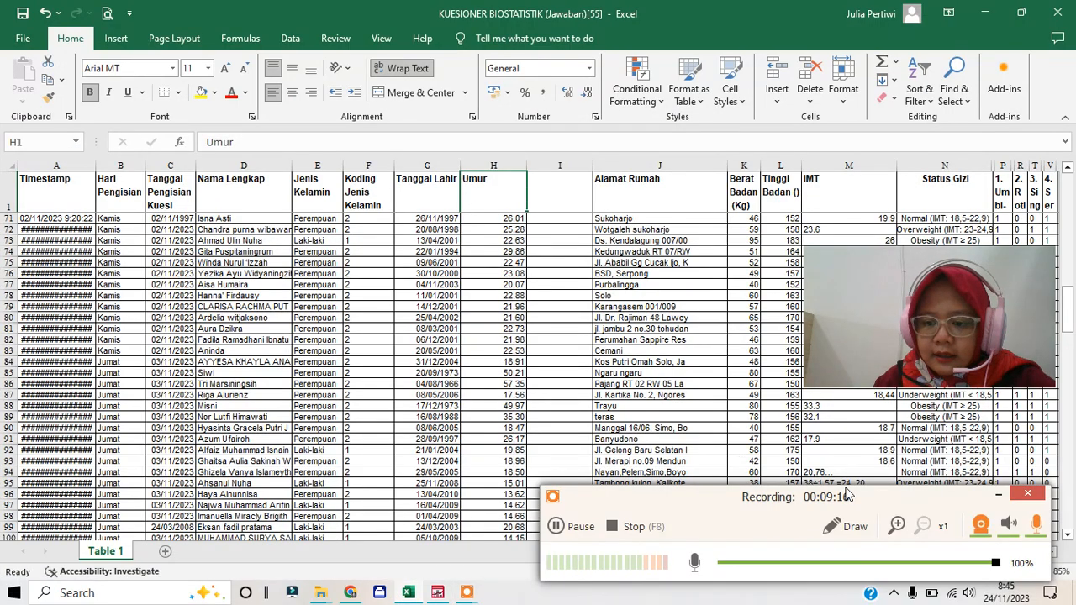
left_click_drag(847, 494, 841, 449)
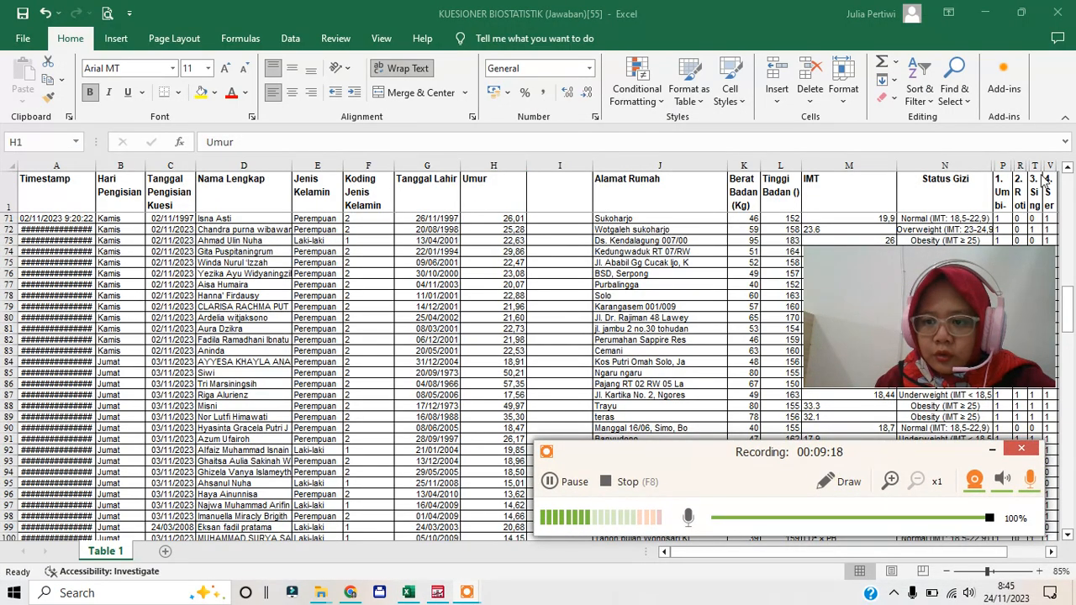
left_click(985, 12)
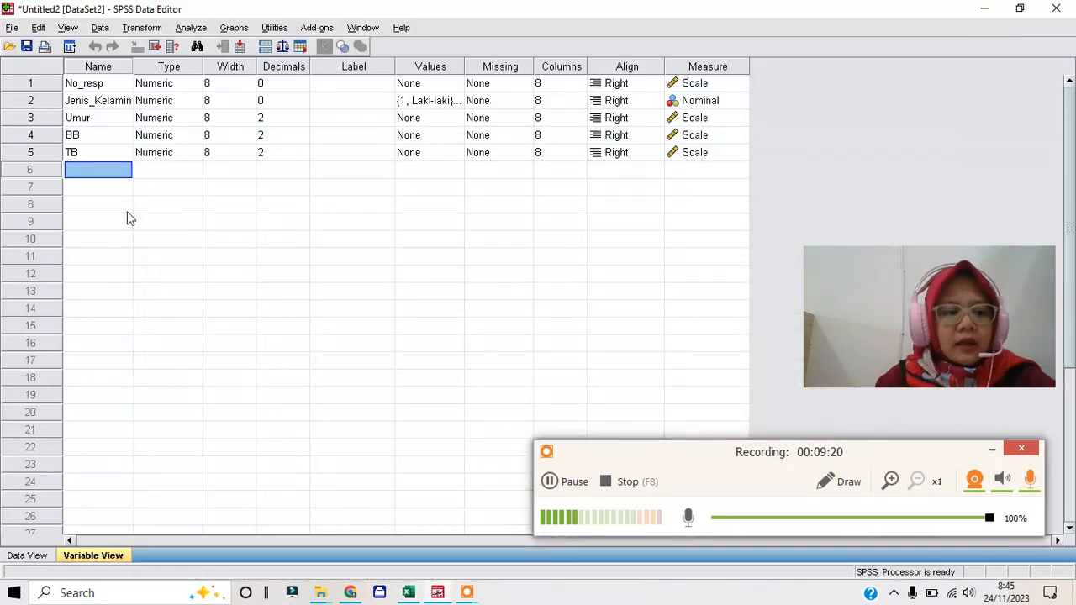
left_click(405, 593)
left_click_drag(874, 552, 904, 544)
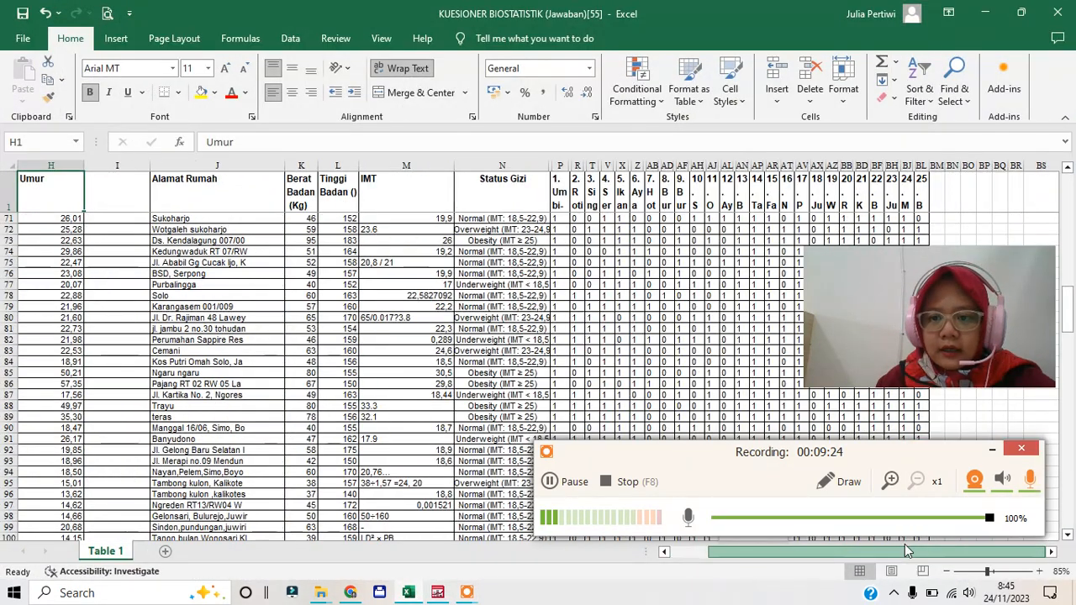
left_click(985, 13)
Step: Add the question variables P1 and P2 below TB
left_click(108, 206)
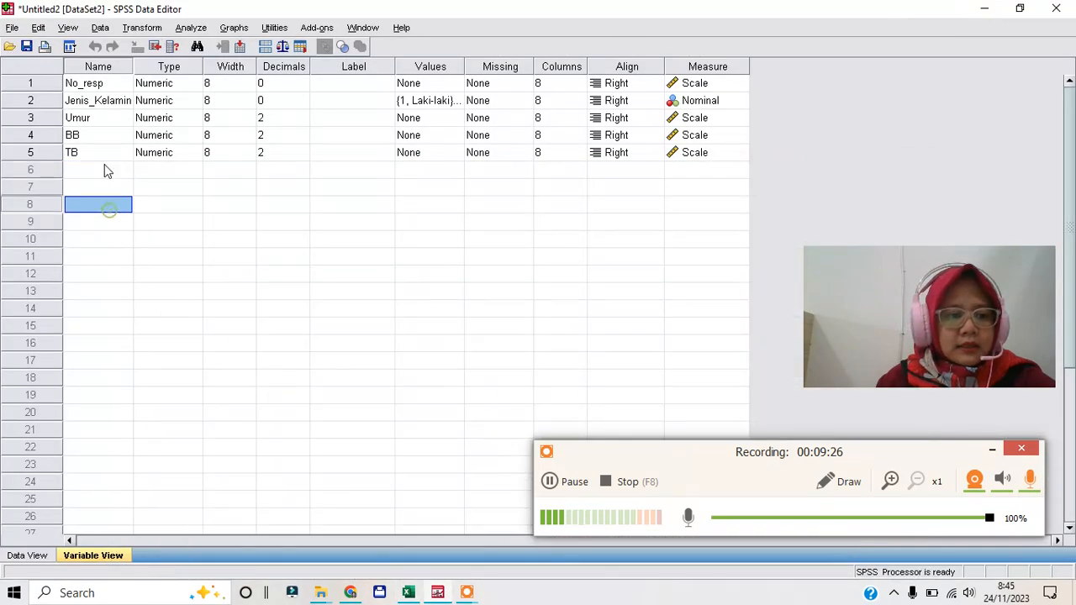
left_click(104, 167)
type("P")
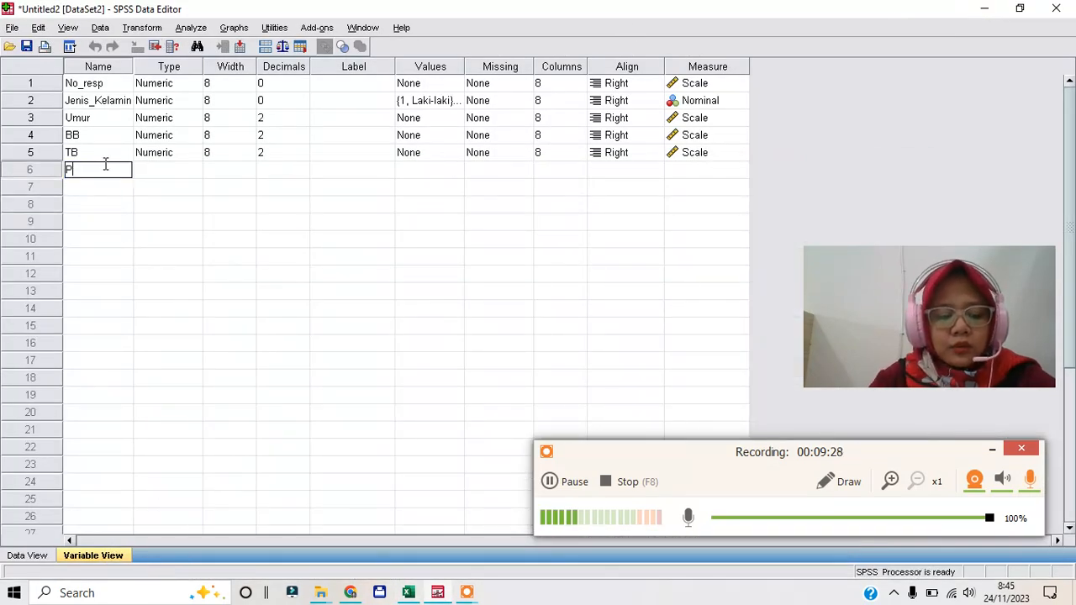
type("1")
key("Return")
type("P2")
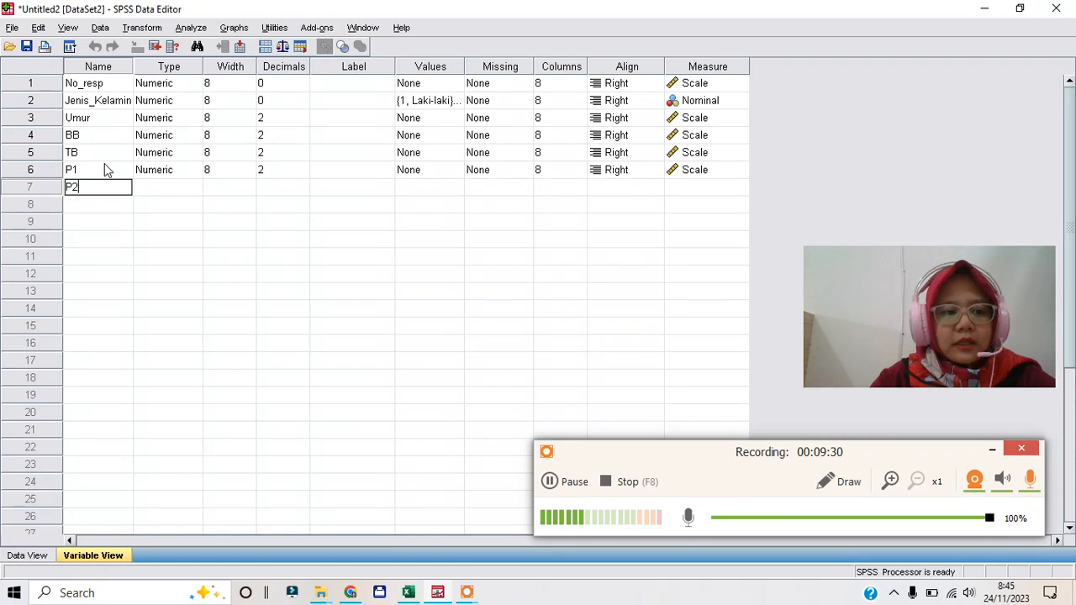
key("Tab")
Step: Add the question variables P3 and P4 below P2
left_click(116, 204)
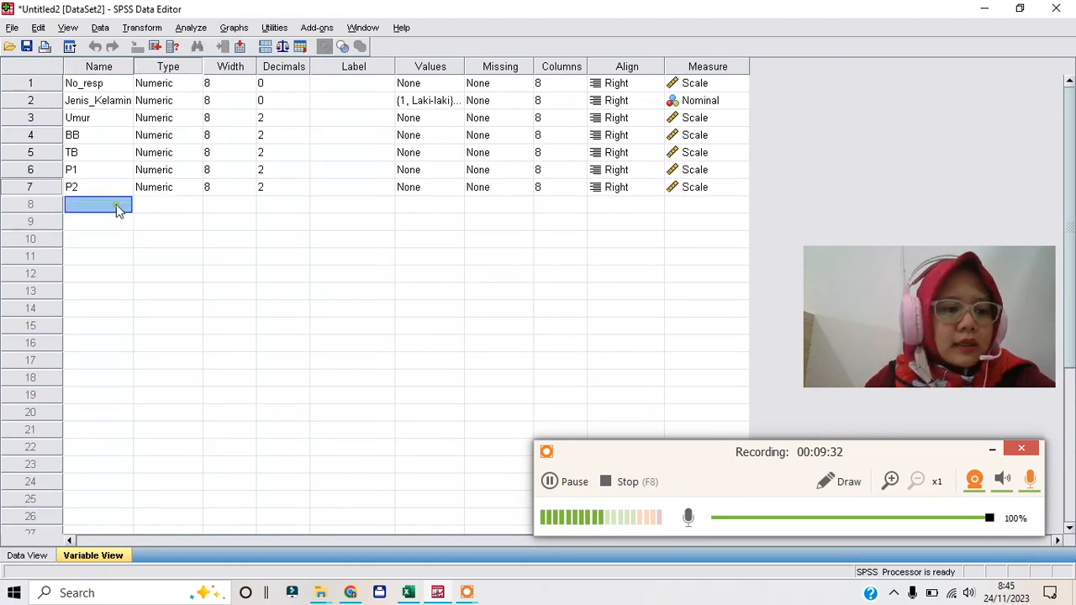
type("P3")
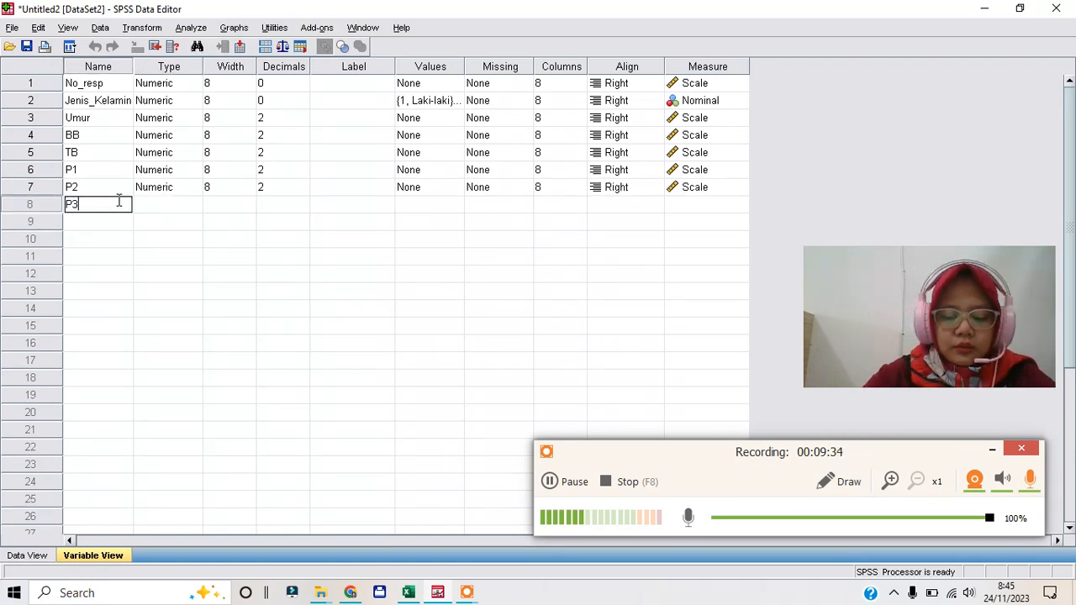
key("Return")
type("P4")
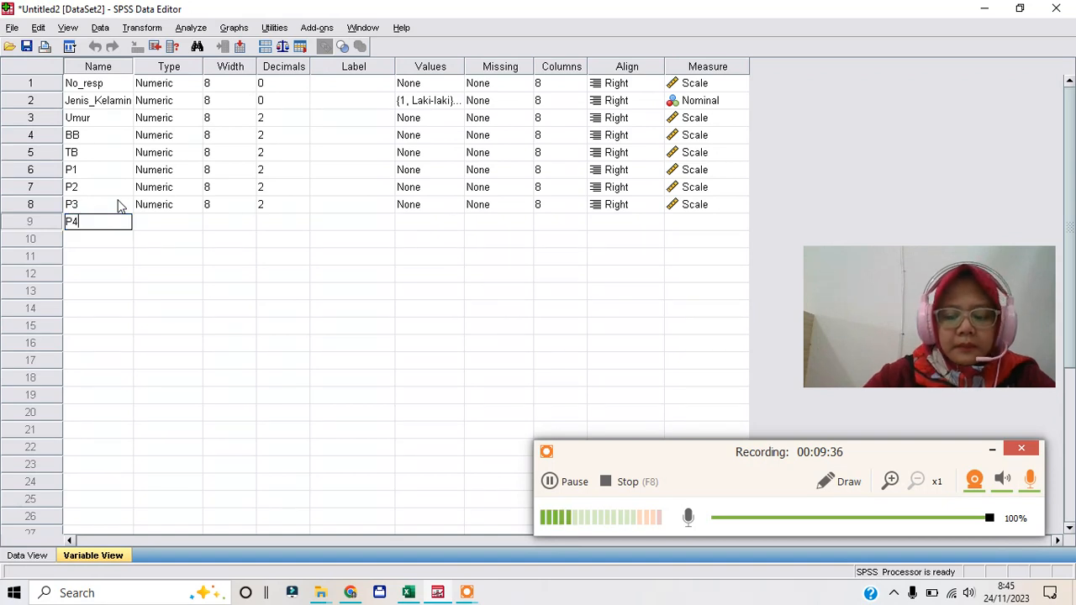
key("Tab")
key("Tab")
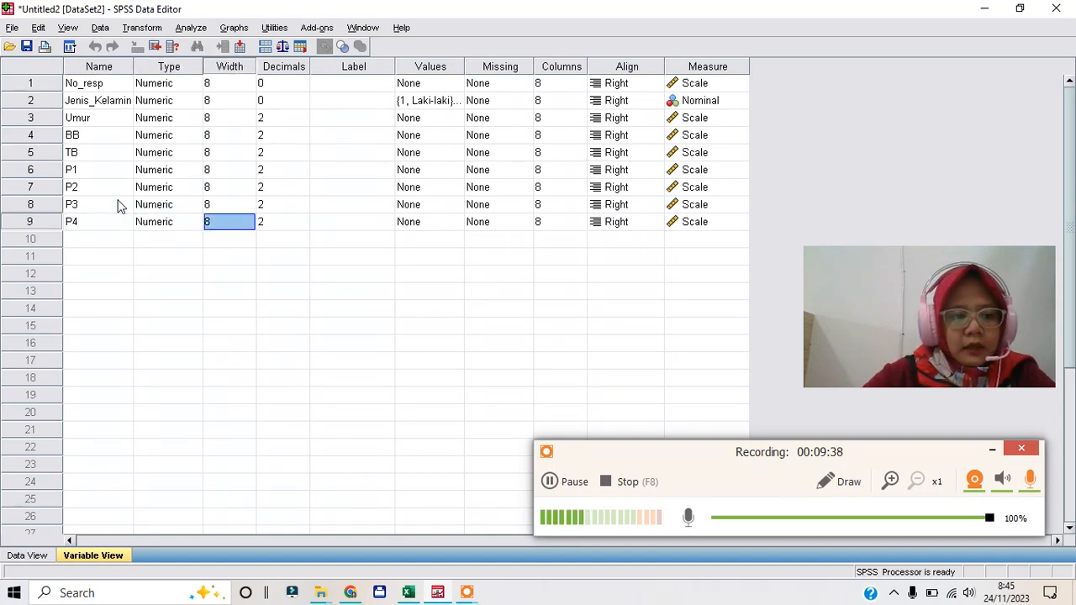
key("F2")
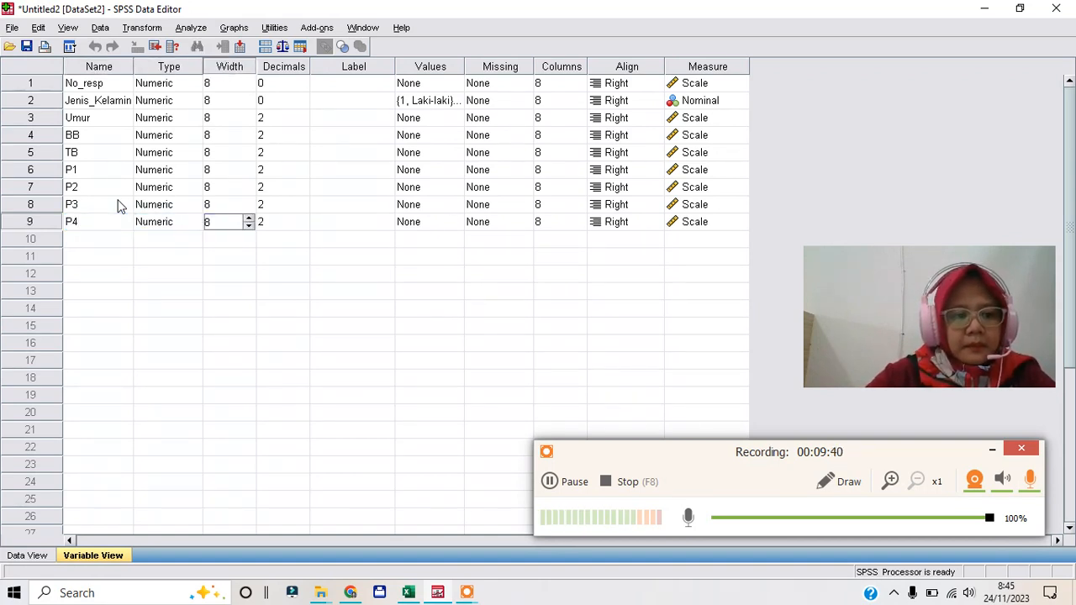
Step: Add the question variables P5, P6 and P7 below P4
left_click(126, 239)
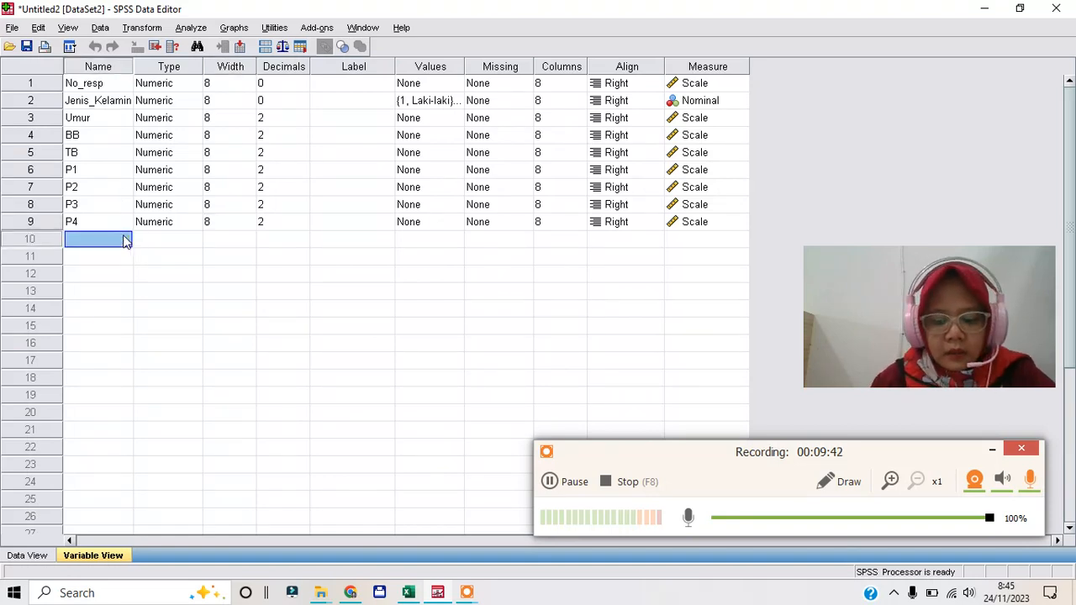
type("P5")
left_click(113, 259)
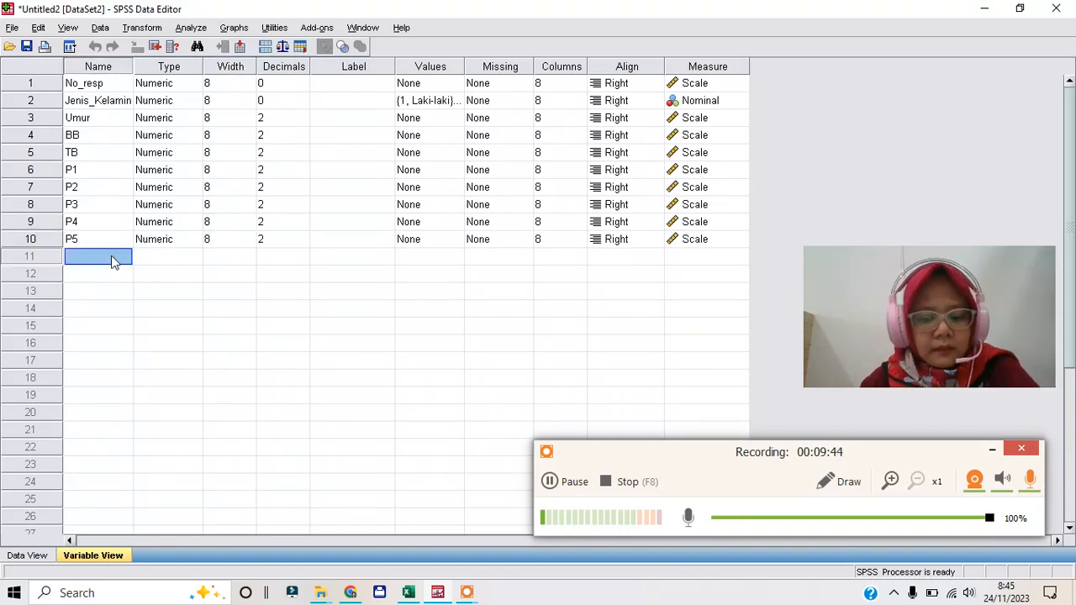
type("P6")
left_click(86, 277)
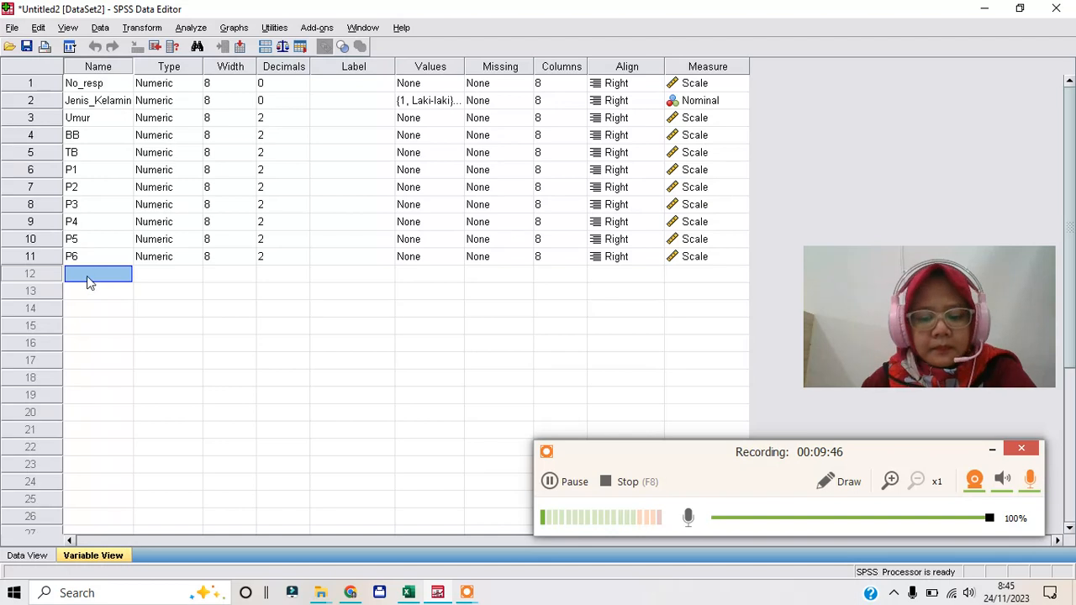
type("P7")
left_click(73, 290)
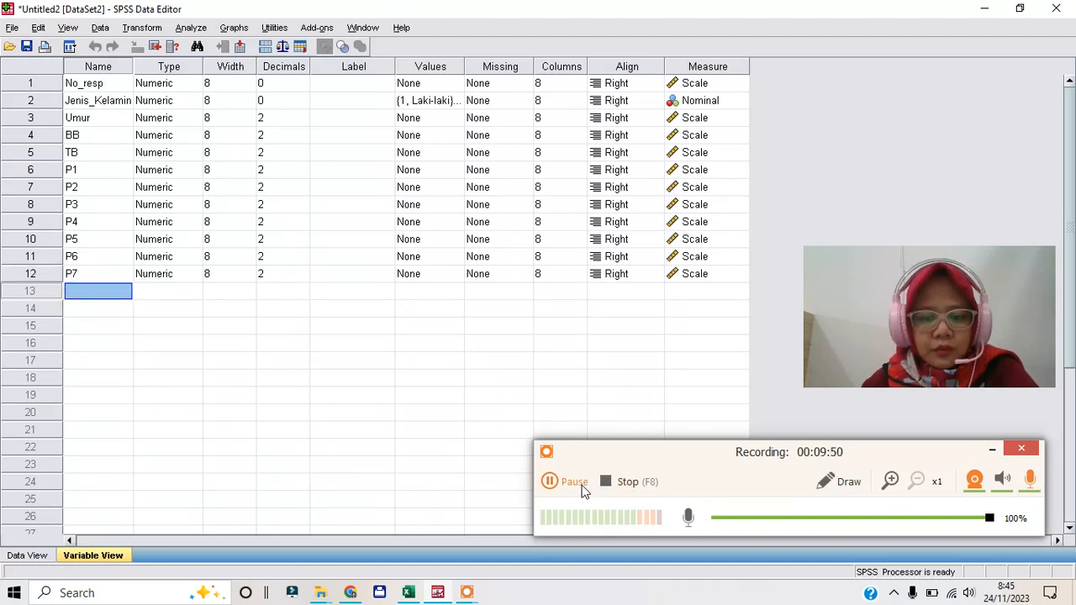
left_click(548, 481)
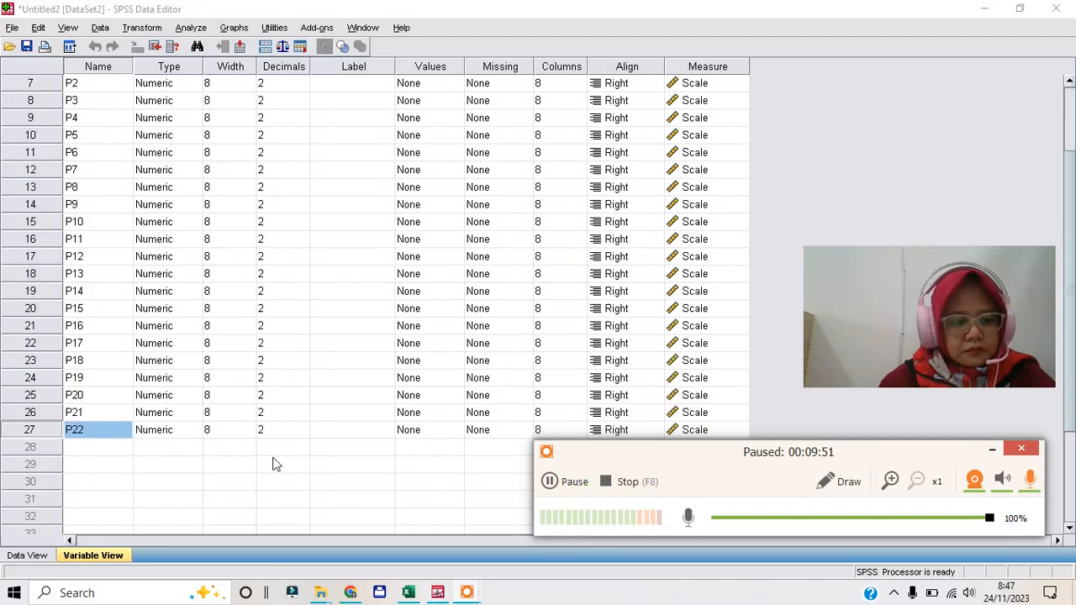
Step: Complete the question variables by adding P23, P24 and P25 below P22
left_click(102, 454)
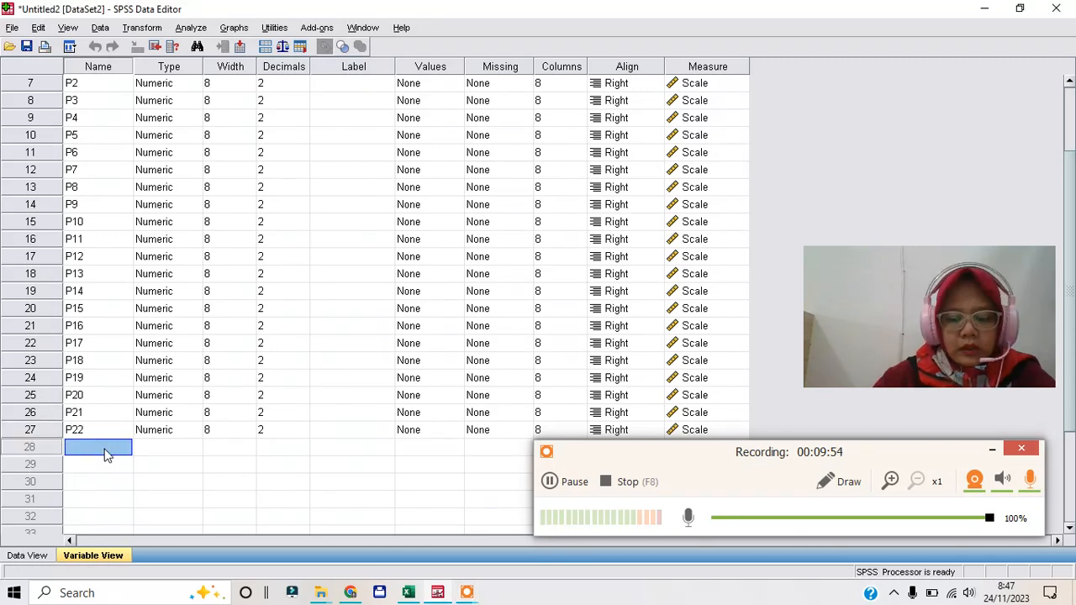
type("P23")
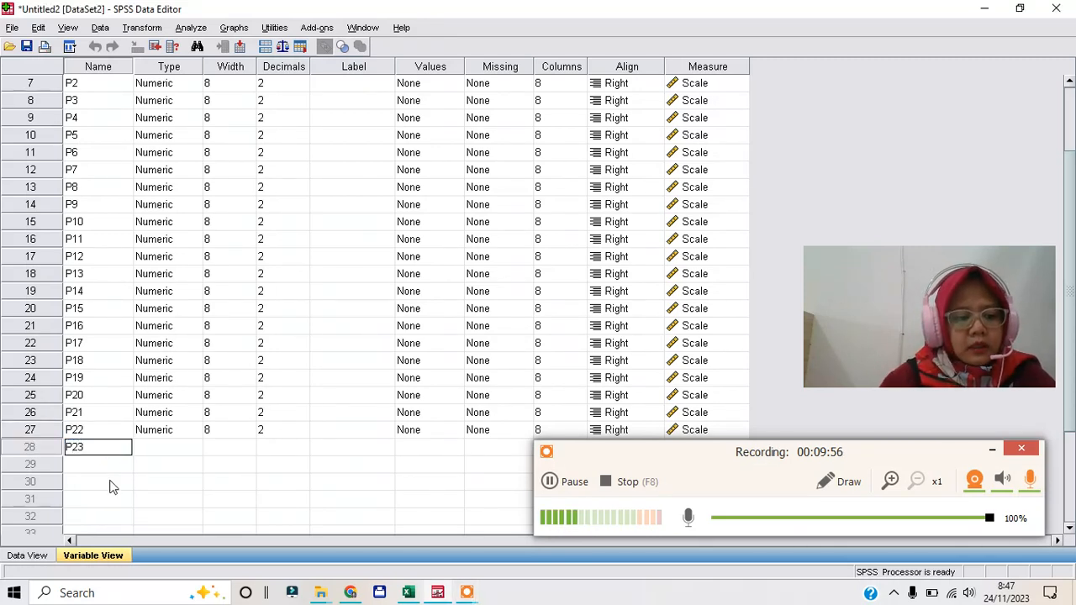
left_click(115, 466)
type("P24")
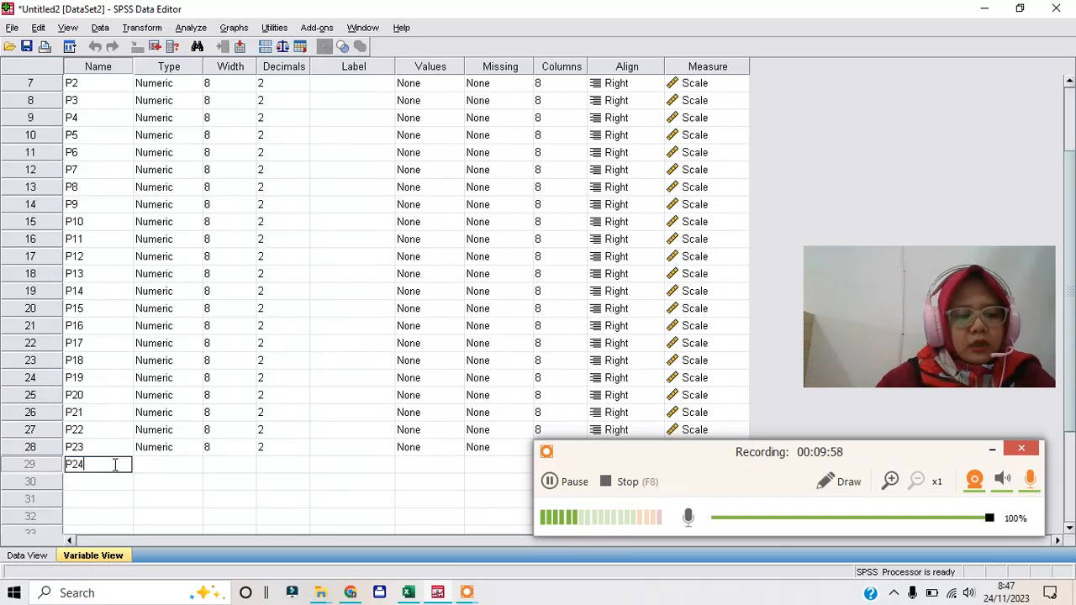
left_click(114, 485)
type("P")
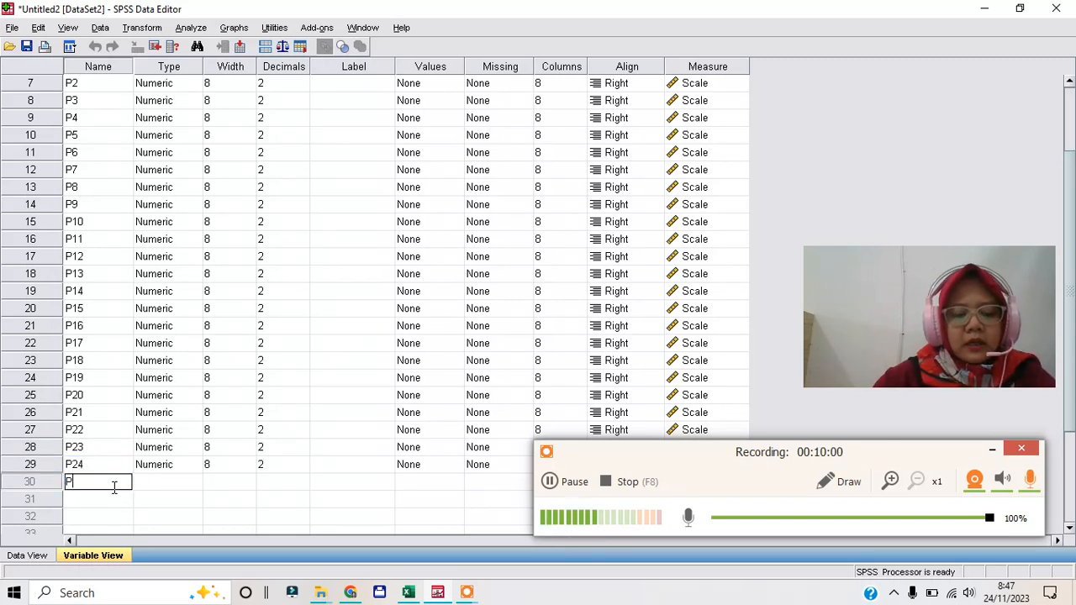
type("25")
key("Tab")
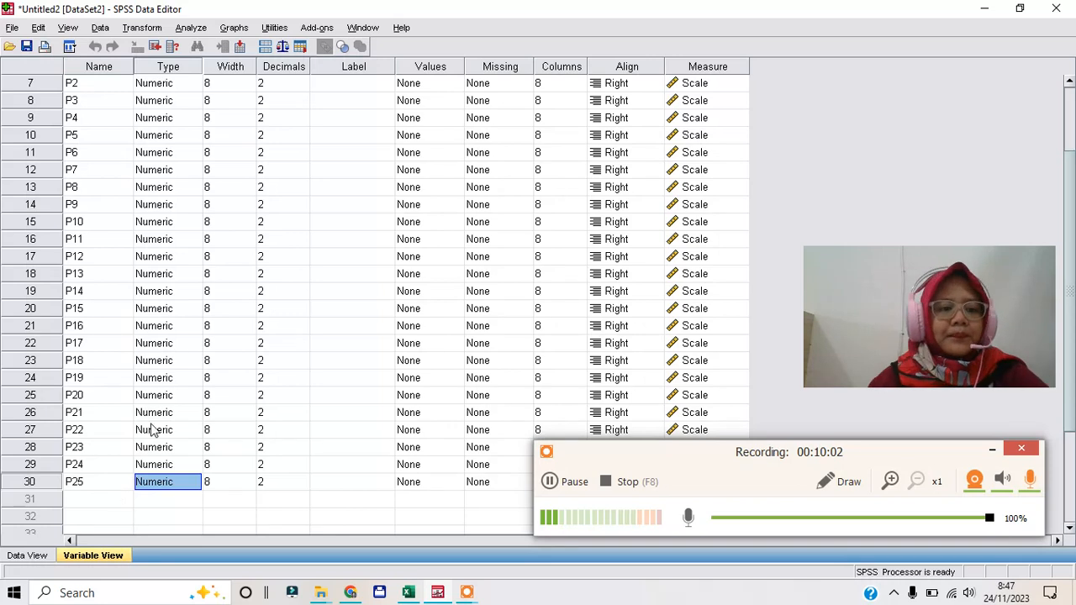
Step: Review the value labels defined for P1, including the Salah and Benar entries
scroll(195, 359, "up", 2)
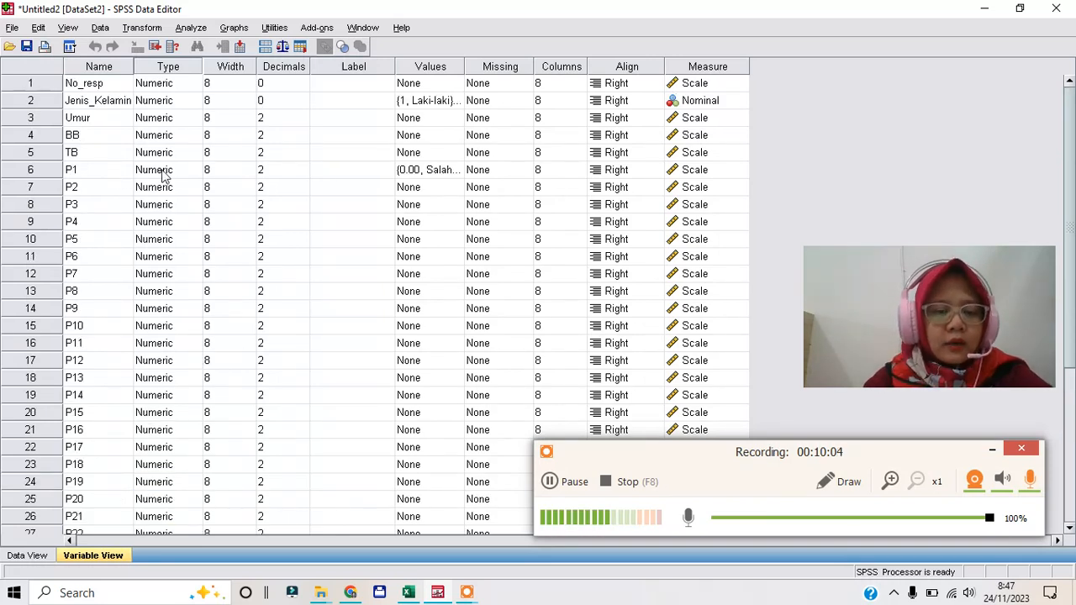
left_click(444, 172)
left_click(454, 170)
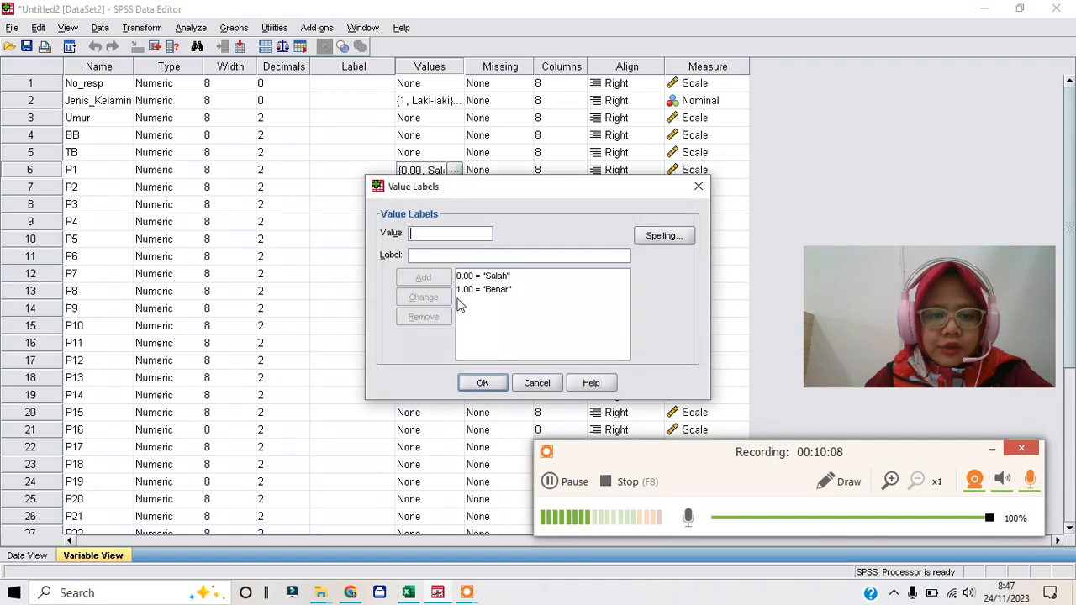
left_click(490, 277)
left_click(493, 291)
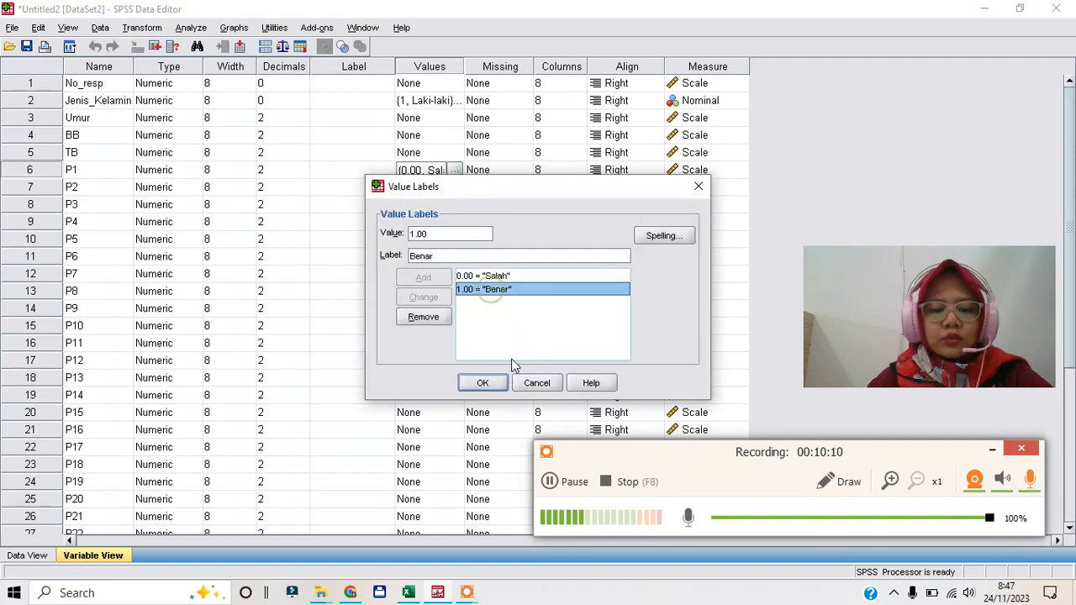
left_click(482, 385)
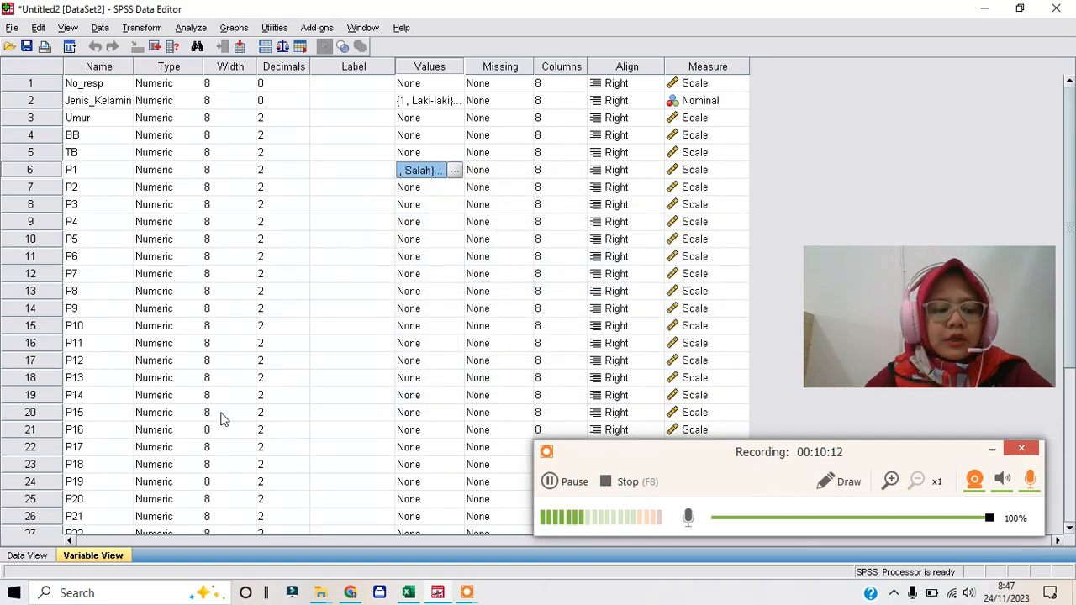
Step: Show the data sheet and widen the Jenis_Kelamin column enough to fit its name on one line
left_click(32, 557)
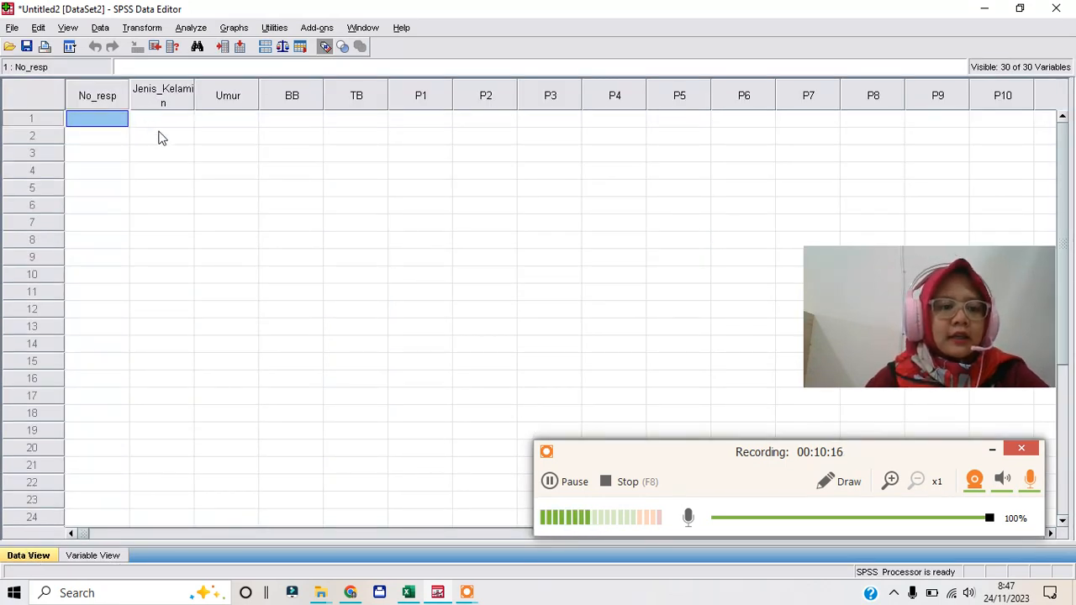
left_click_drag(194, 87, 222, 88)
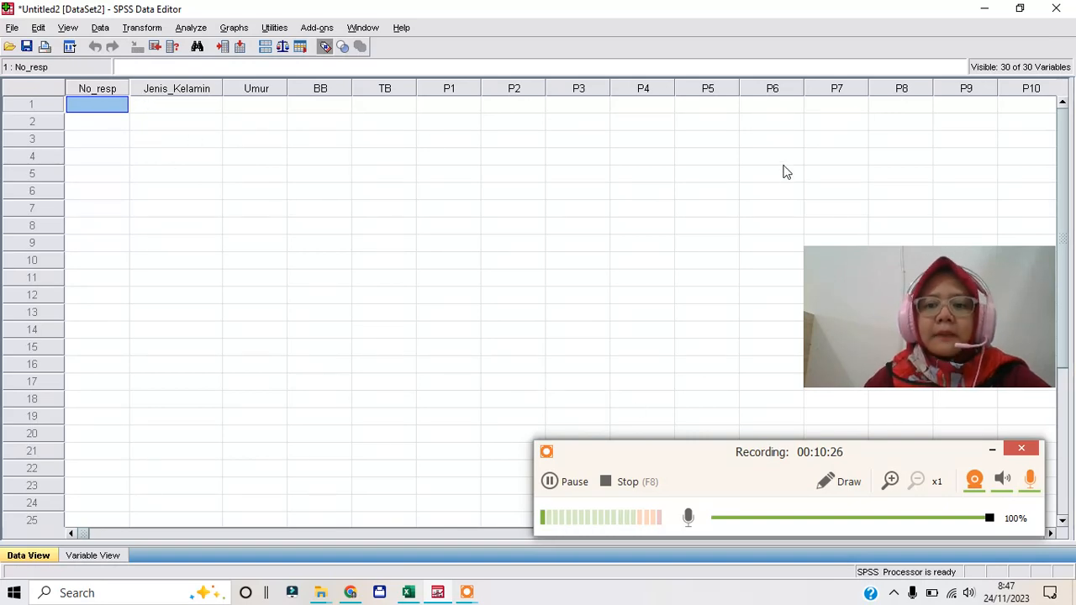
Step: Copy the Koding Jenis Kelamin codes in F68:F219 of the Excel questionnaire into Jenis_Kelamin in SPSS, starting at case 1
key("alt+Tab")
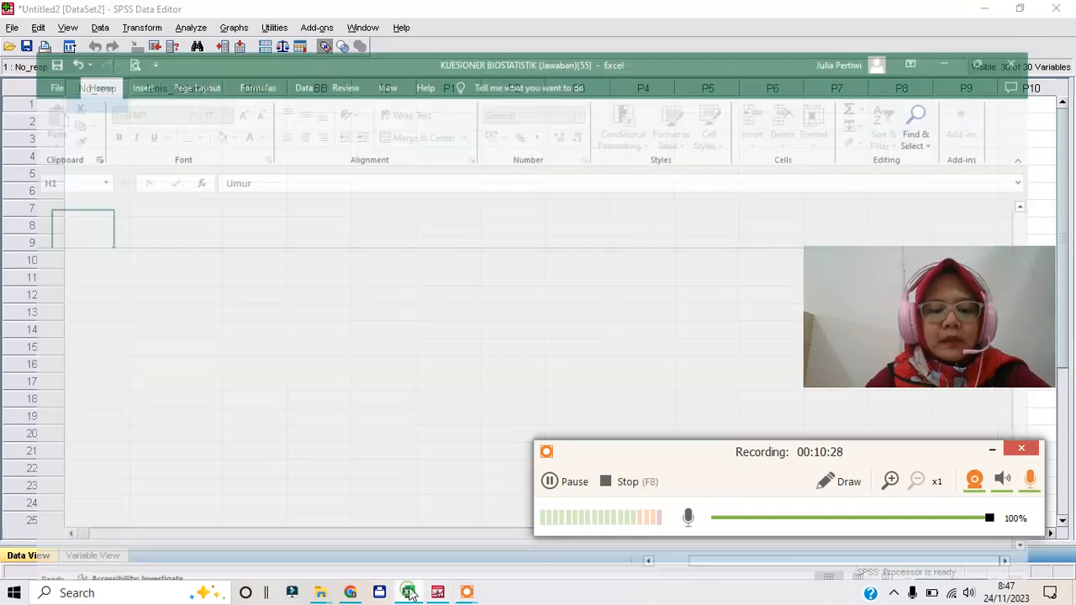
scroll(337, 267, "up", 1)
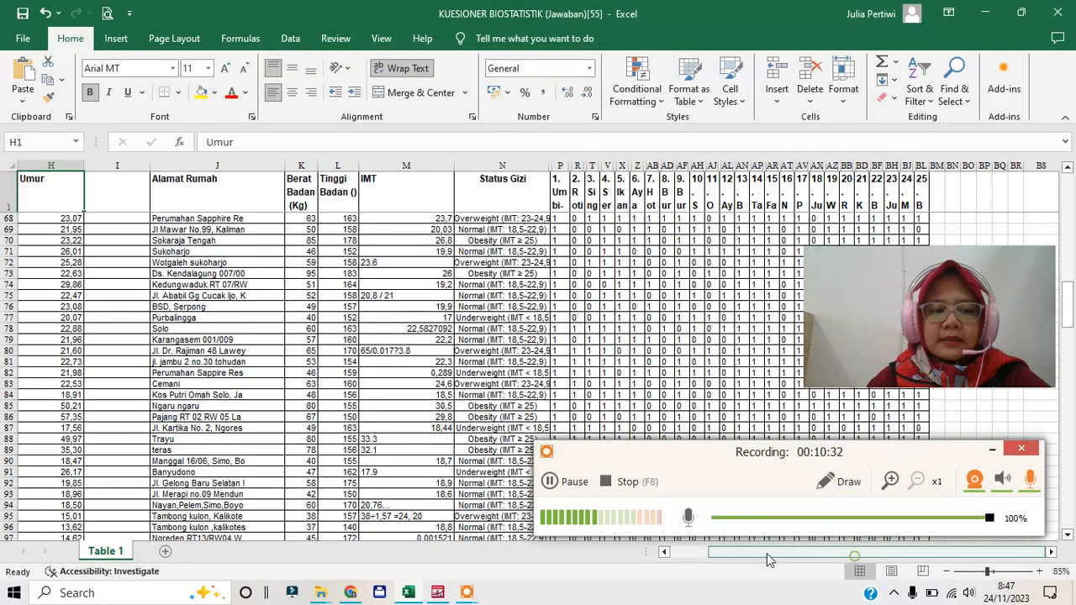
left_click_drag(748, 559, 708, 559)
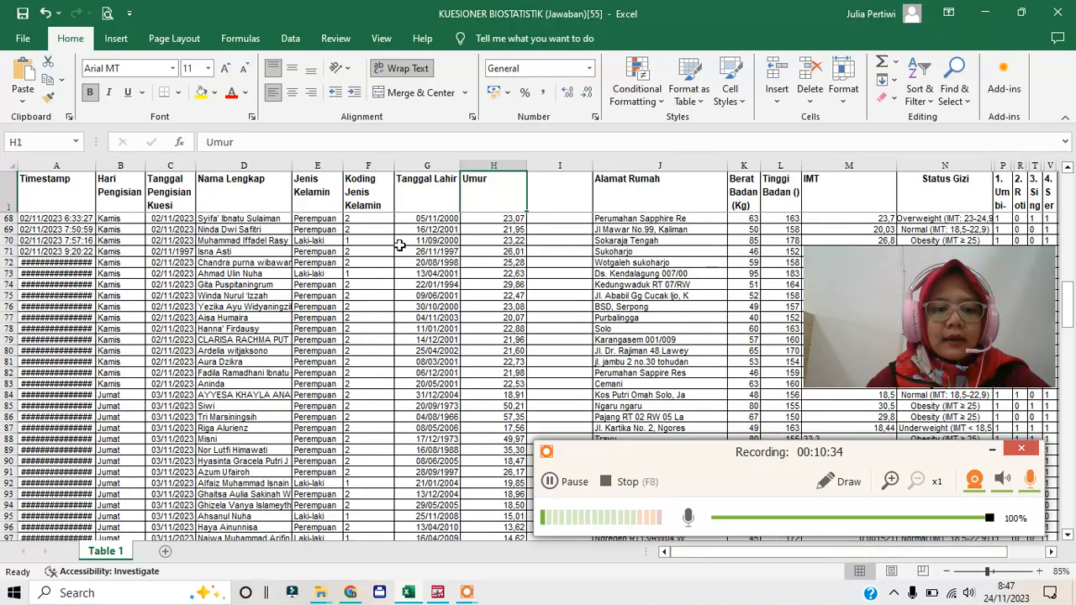
left_click_drag(379, 220, 370, 523)
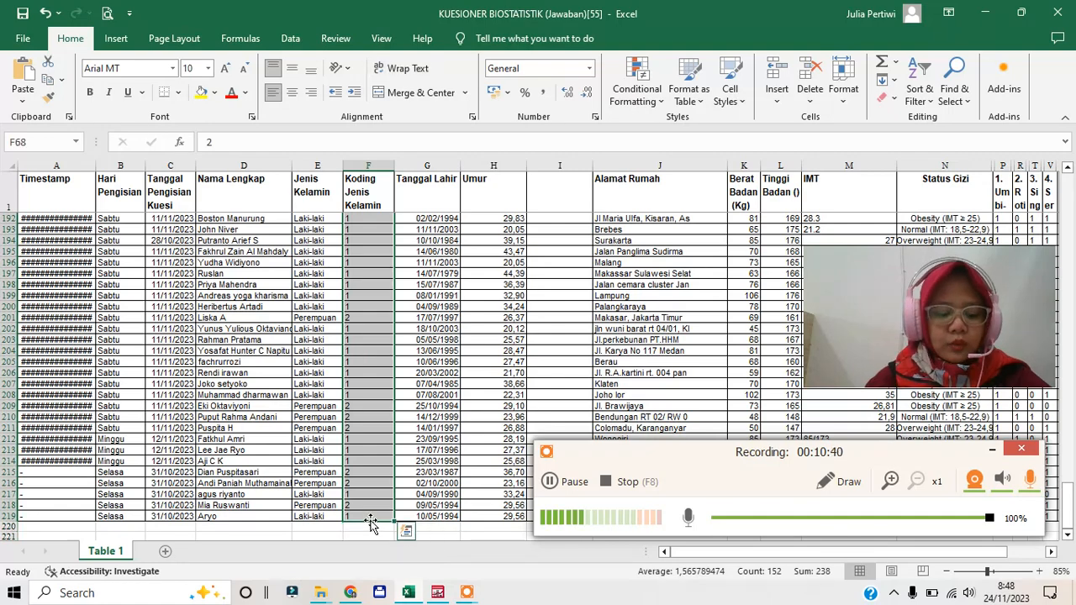
key("ctrl+c")
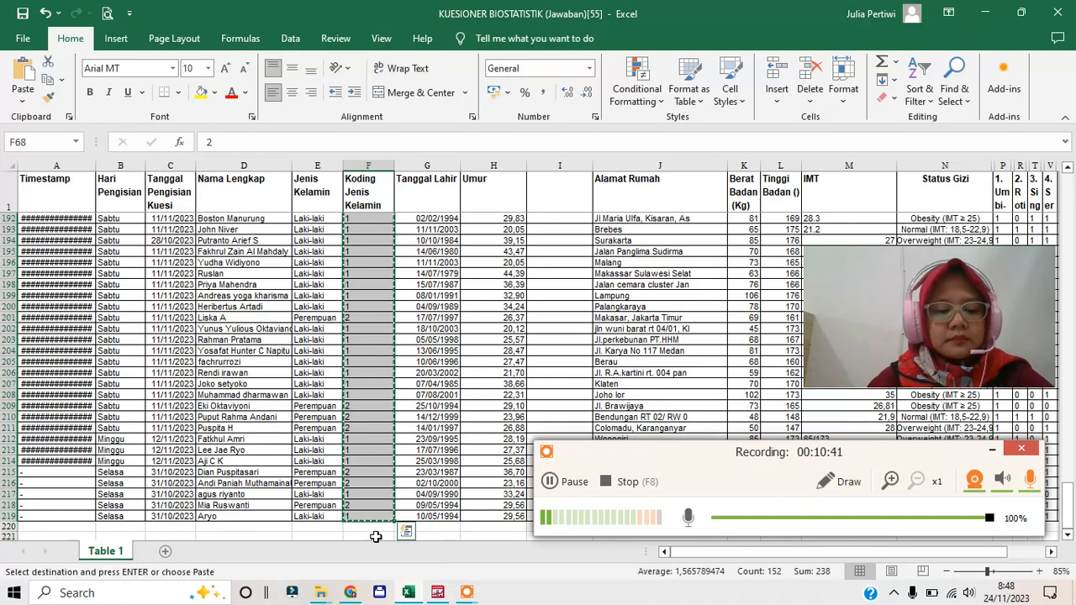
left_click(437, 592)
left_click(164, 105)
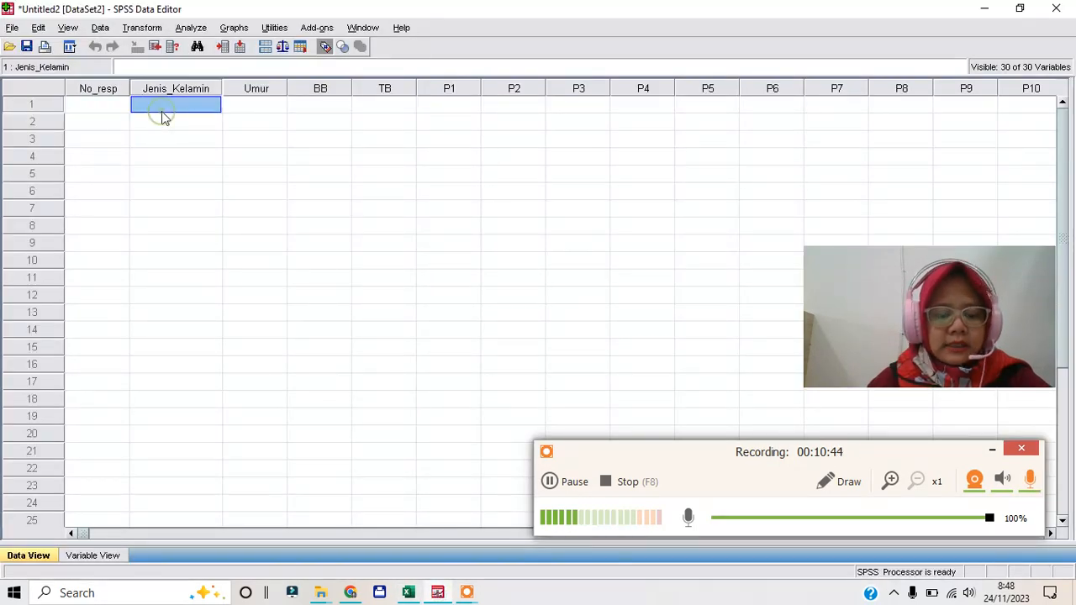
key("ctrl+v")
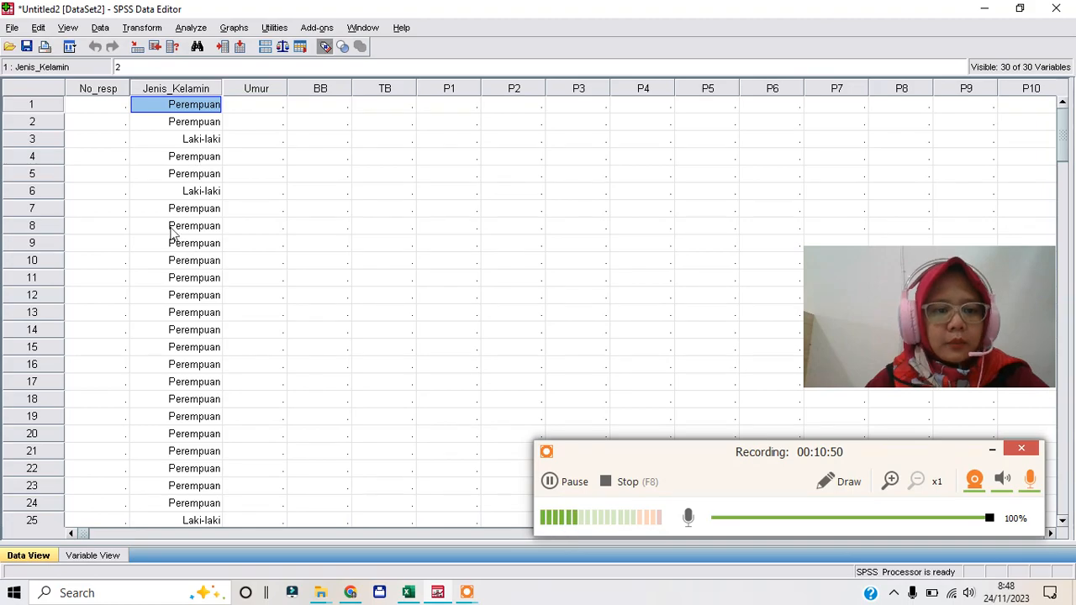
Step: Copy the complete Koding Jenis Kelamin codes in F3:F219 from Excel over the Jenis_Kelamin values in SPSS, starting at case 1
left_click(407, 592)
scroll(438, 325, "up", 10)
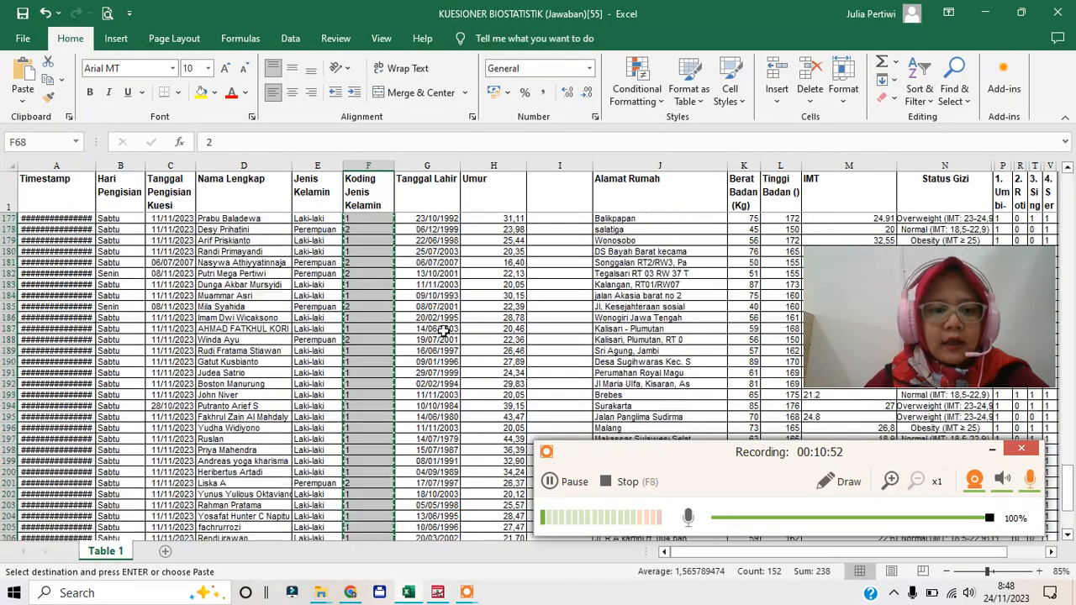
scroll(432, 315, "up", 20)
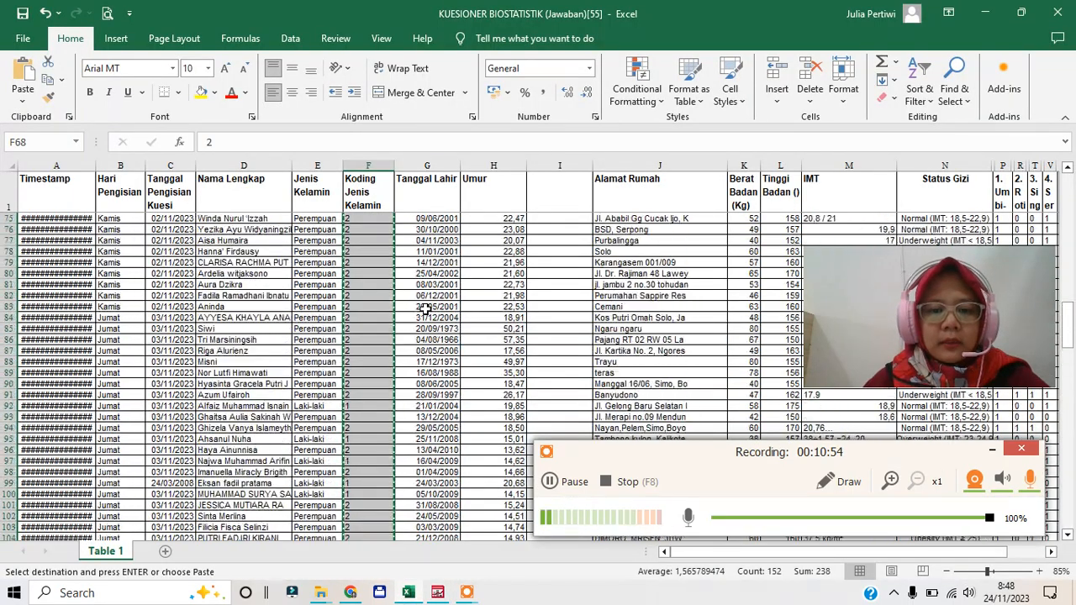
scroll(426, 304, "up", 18)
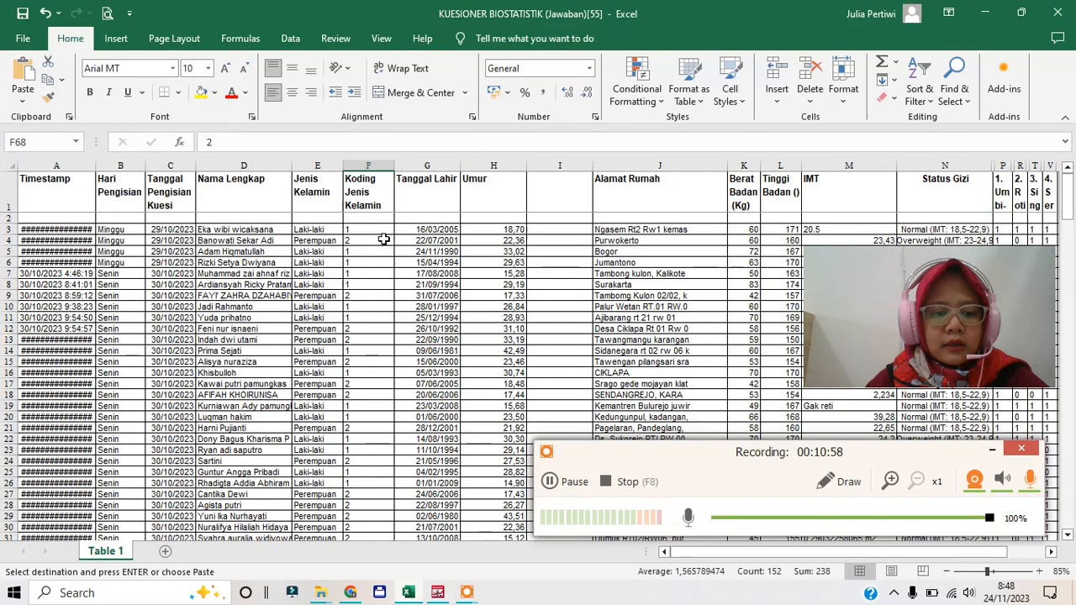
left_click_drag(372, 228, 359, 504)
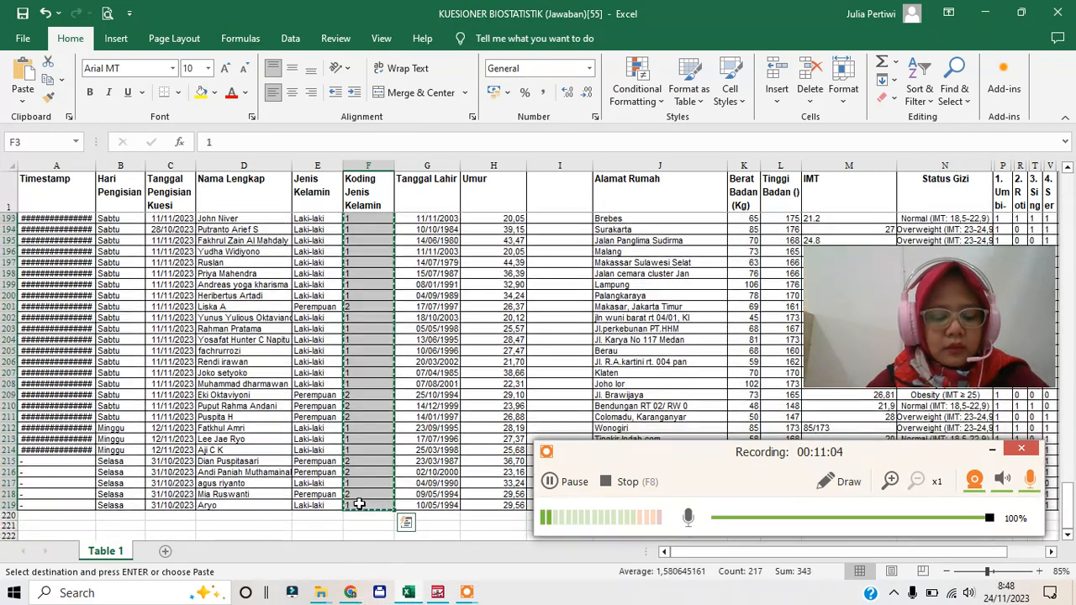
key("ctrl+c")
left_click(435, 593)
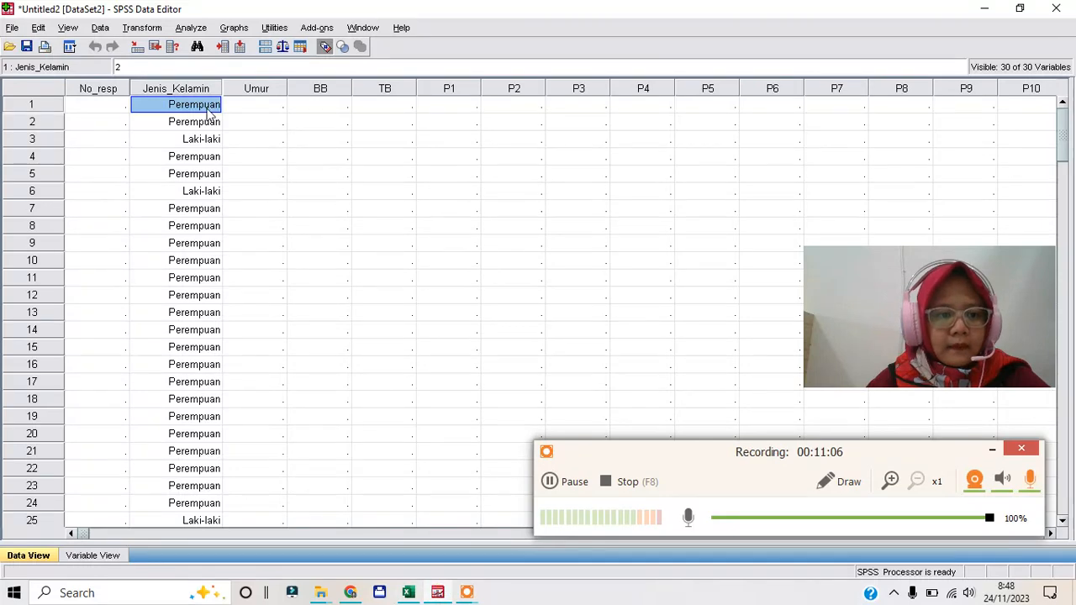
key("ctrl+v")
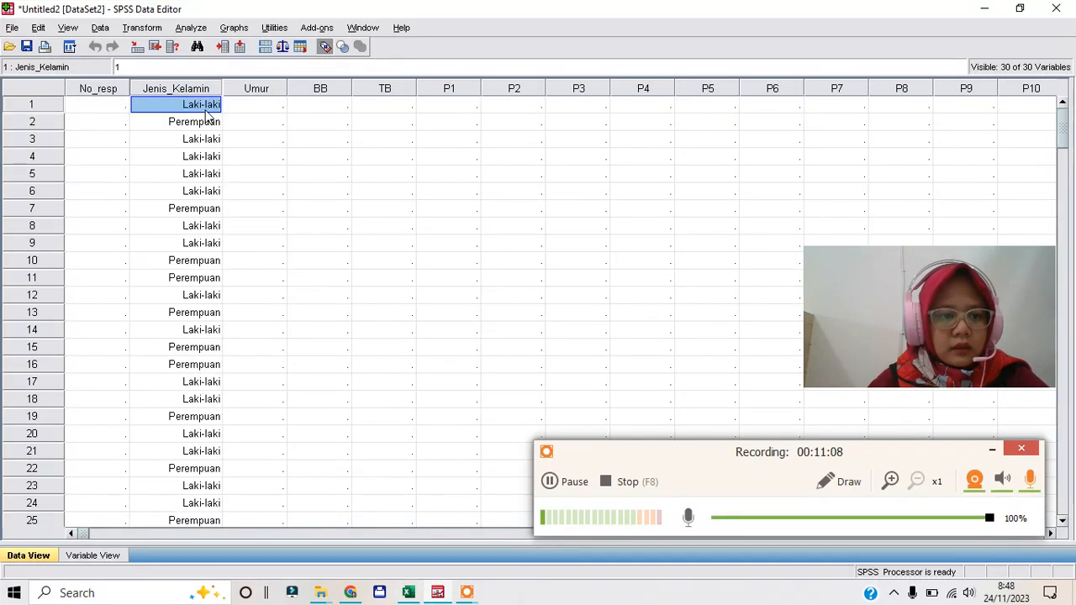
Step: Check the pasted Jenis_Kelamin values in SPSS from the first case down to the last
left_click(408, 592)
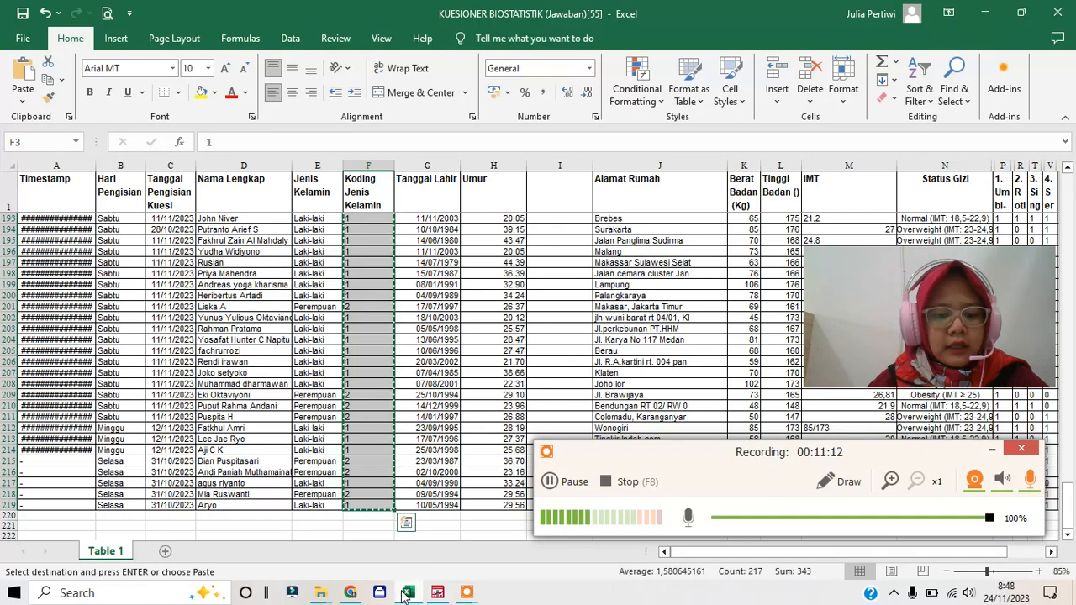
left_click(405, 593)
scroll(374, 344, "down", 4)
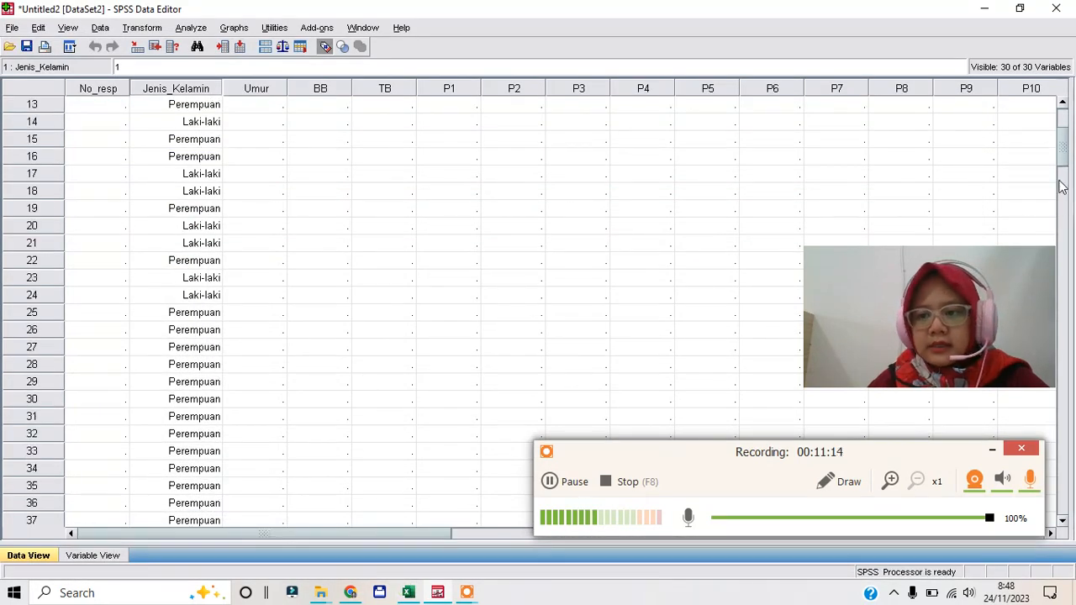
left_click_drag(1061, 186, 1069, 484)
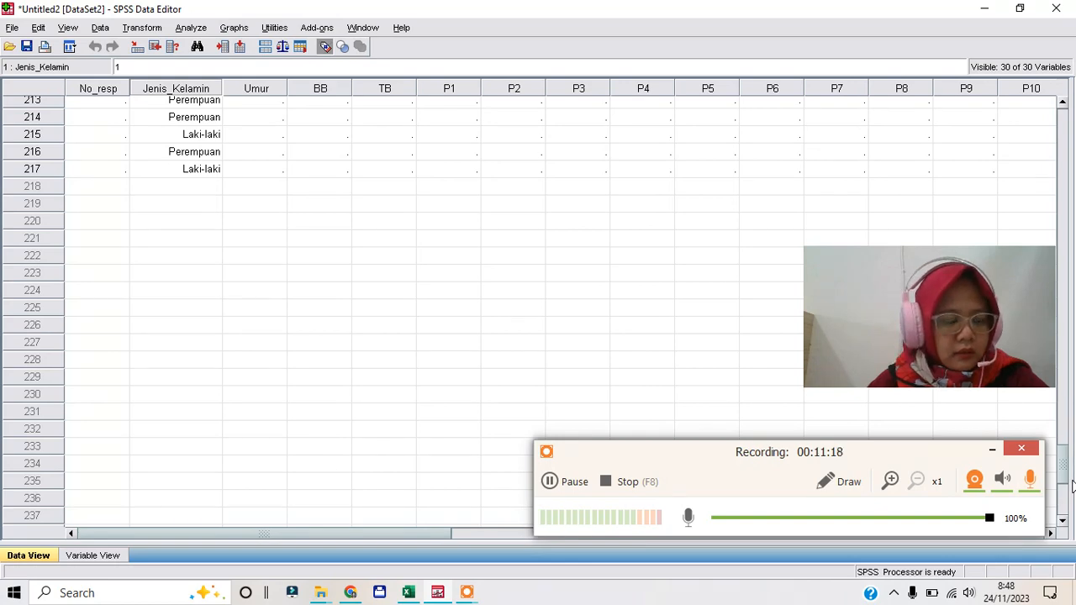
left_click_drag(1072, 483, 1046, 143)
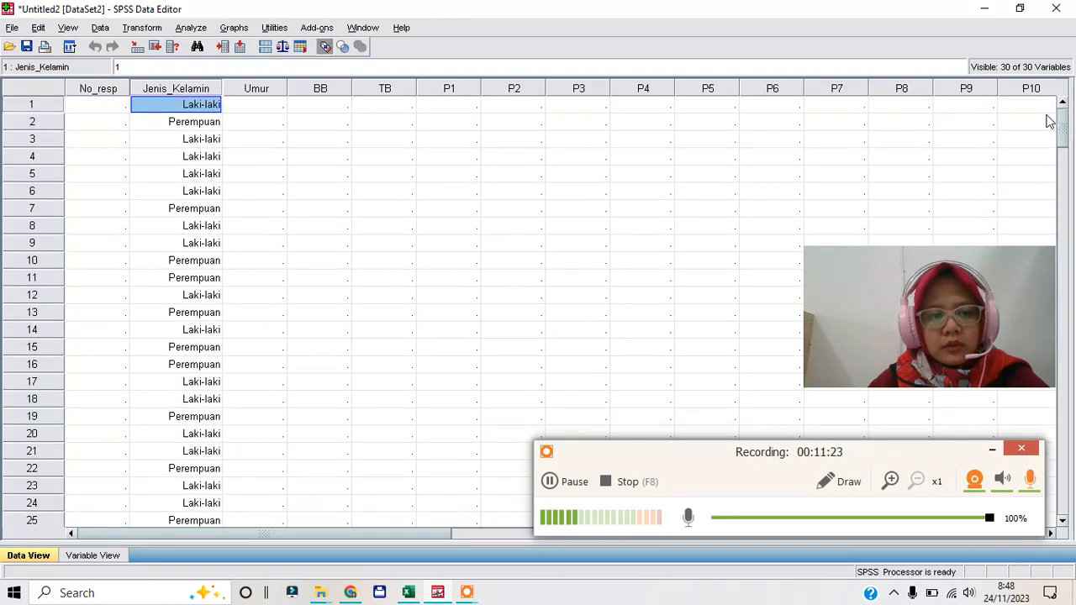
Step: Copy the Umur values in H3:H219 from Excel into the Umur variable in SPSS, starting at case 1
left_click(408, 593)
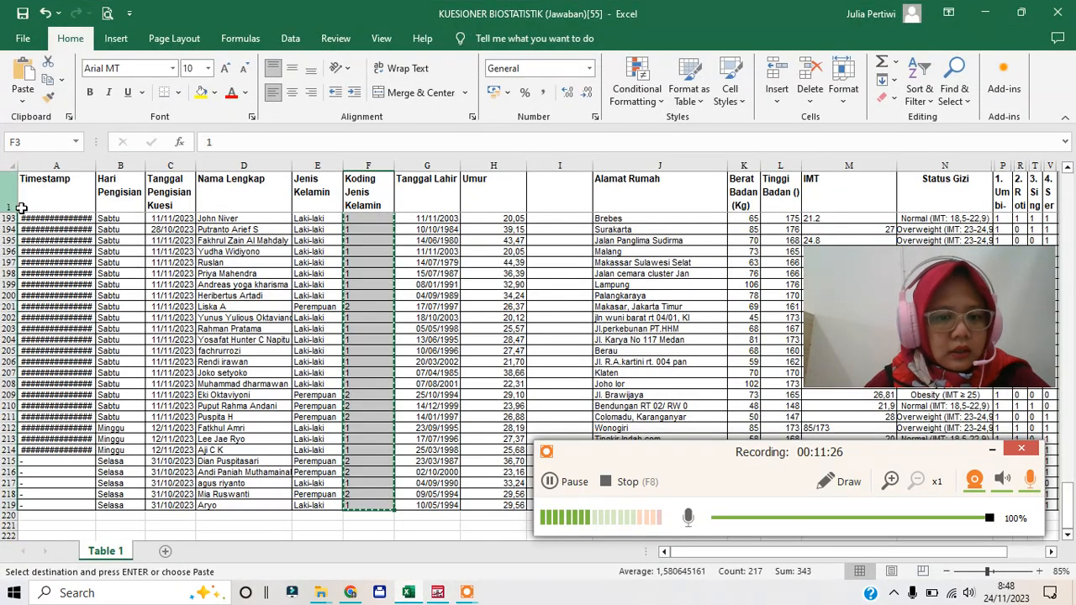
scroll(171, 262, "up", 20)
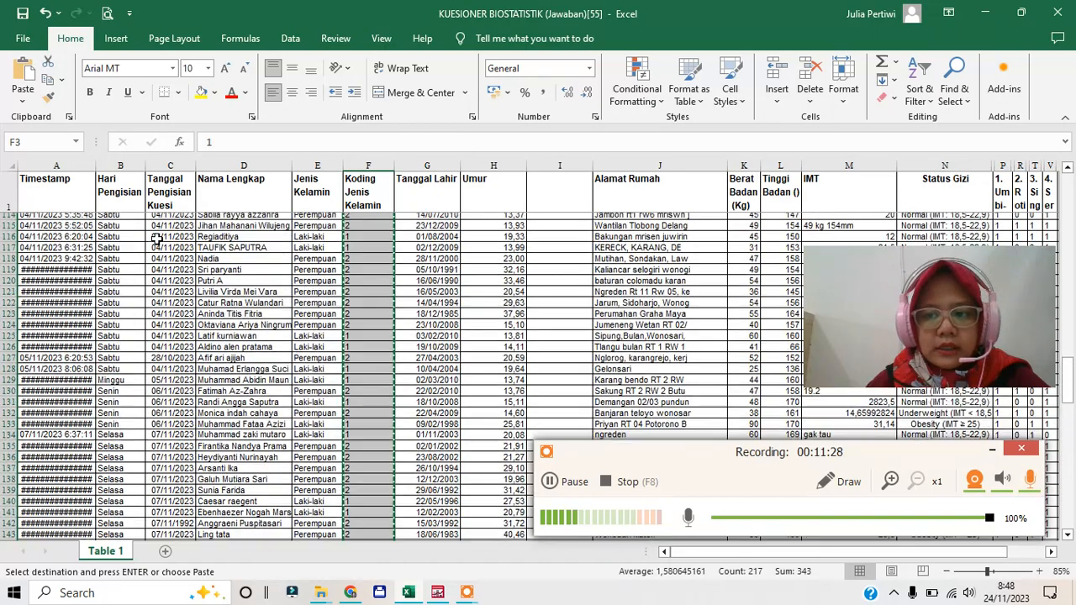
scroll(166, 235, "up", 20)
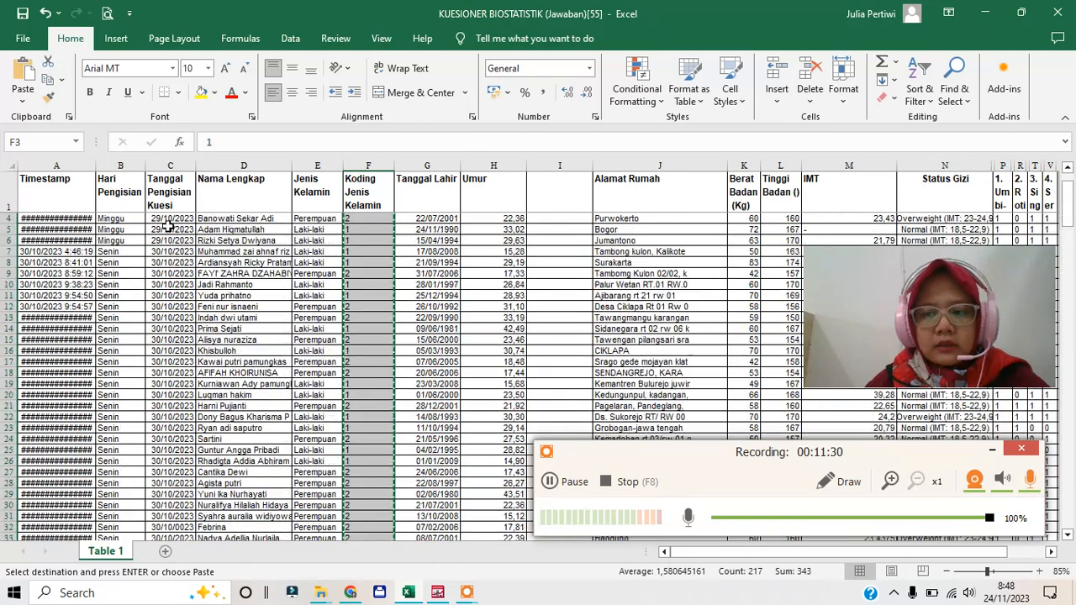
left_click_drag(504, 229, 503, 516)
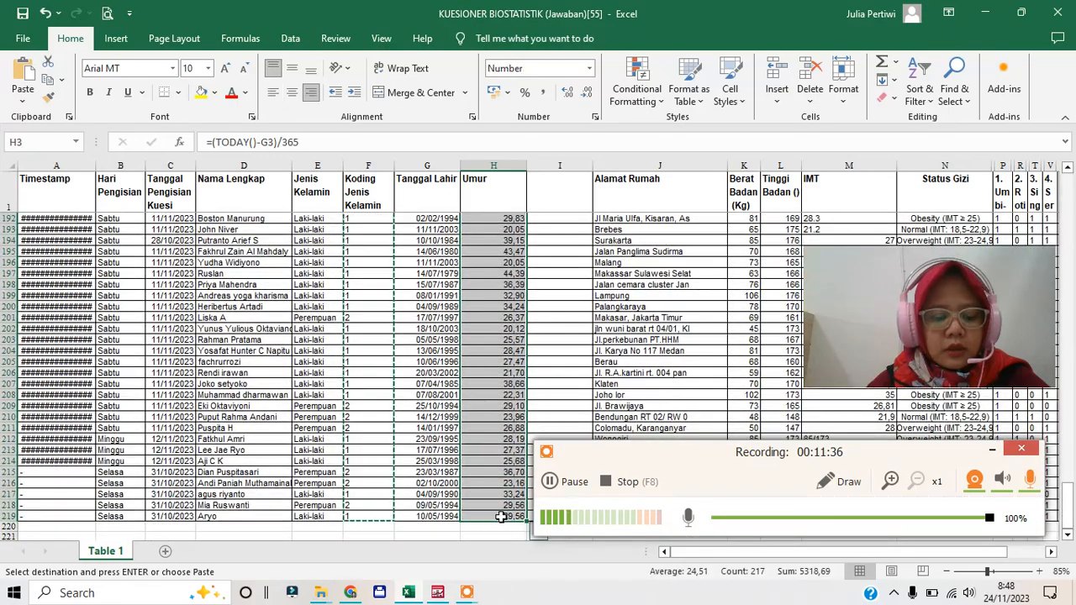
left_click(408, 592)
left_click(266, 107)
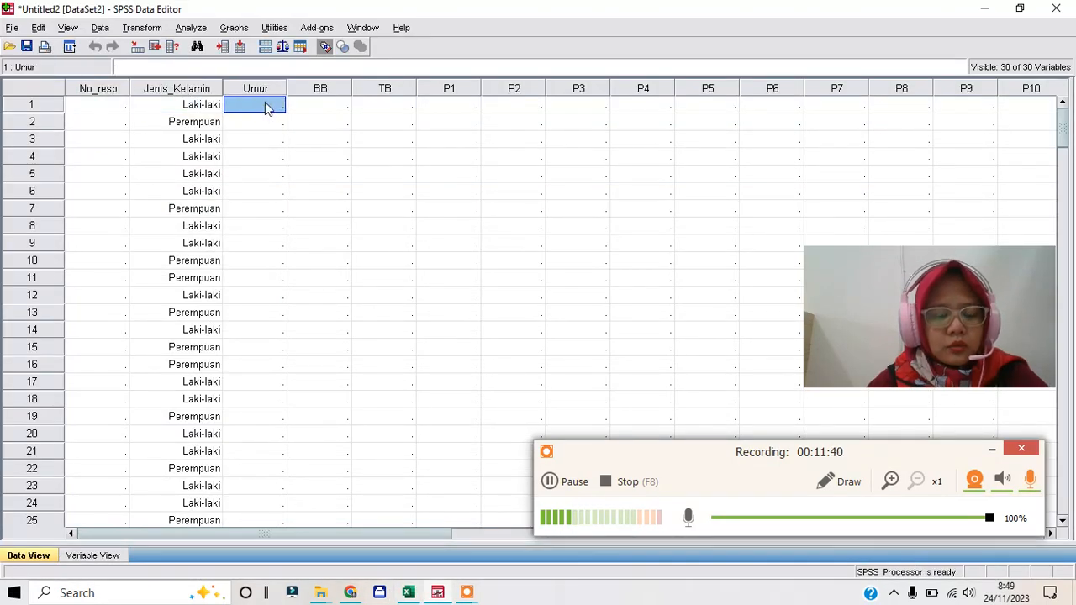
key("ctrl+v")
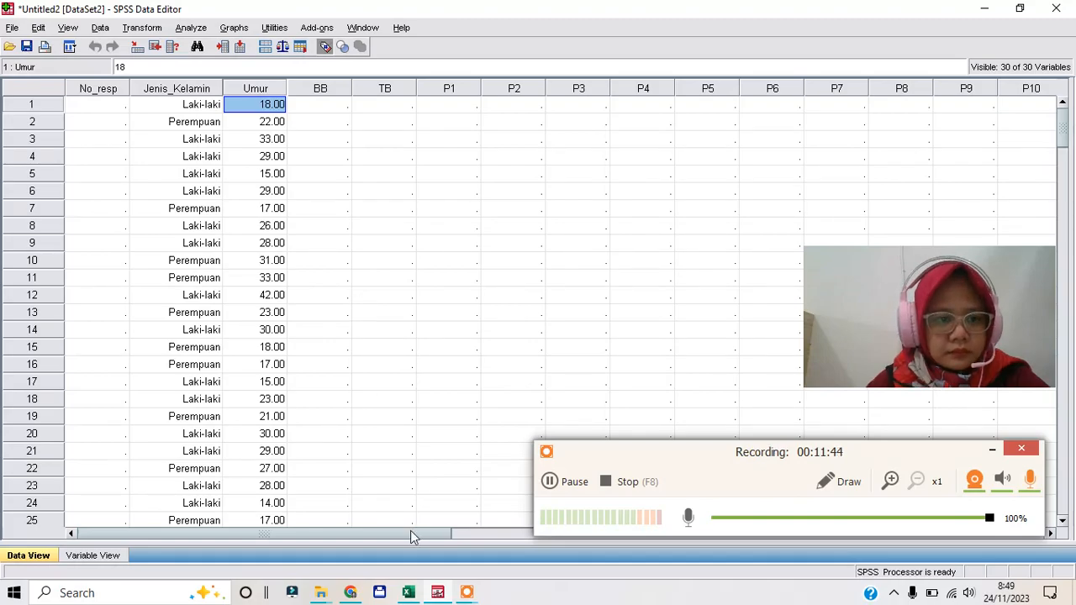
Step: Copy the Berat Badan and Tinggi Badan values in K3:L219 from Excel into BB and TB in SPSS, starting at case 1
left_click(408, 593)
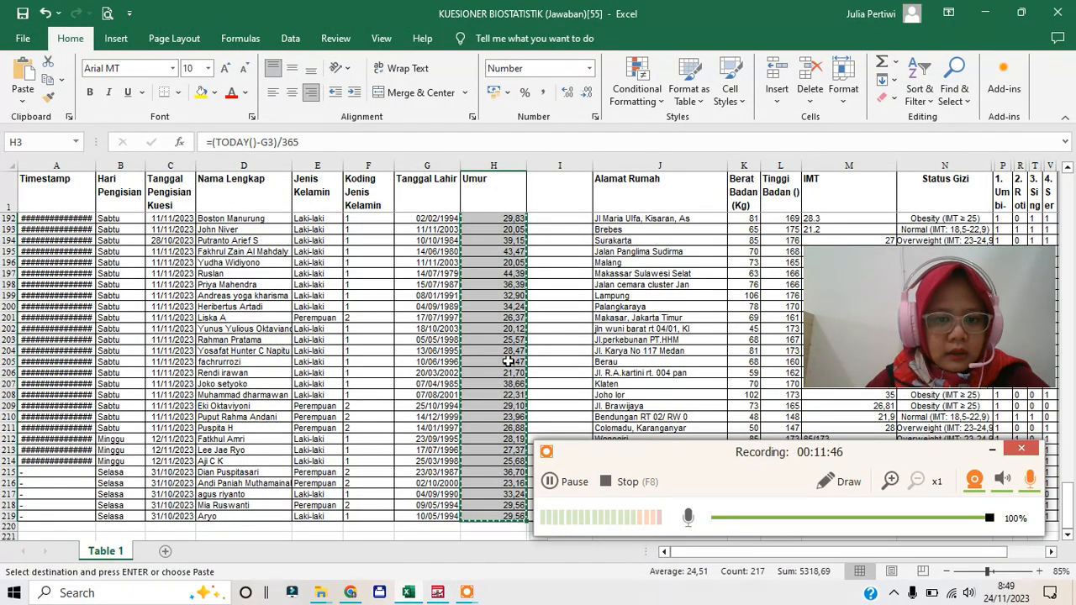
scroll(508, 362, "up", 19)
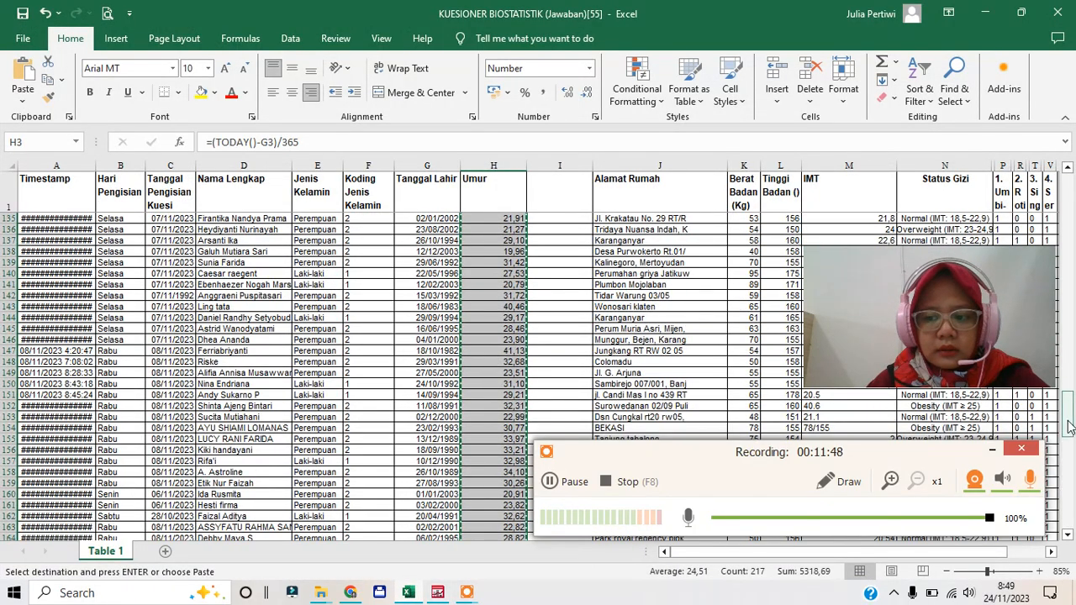
left_click_drag(1068, 427, 1073, 125)
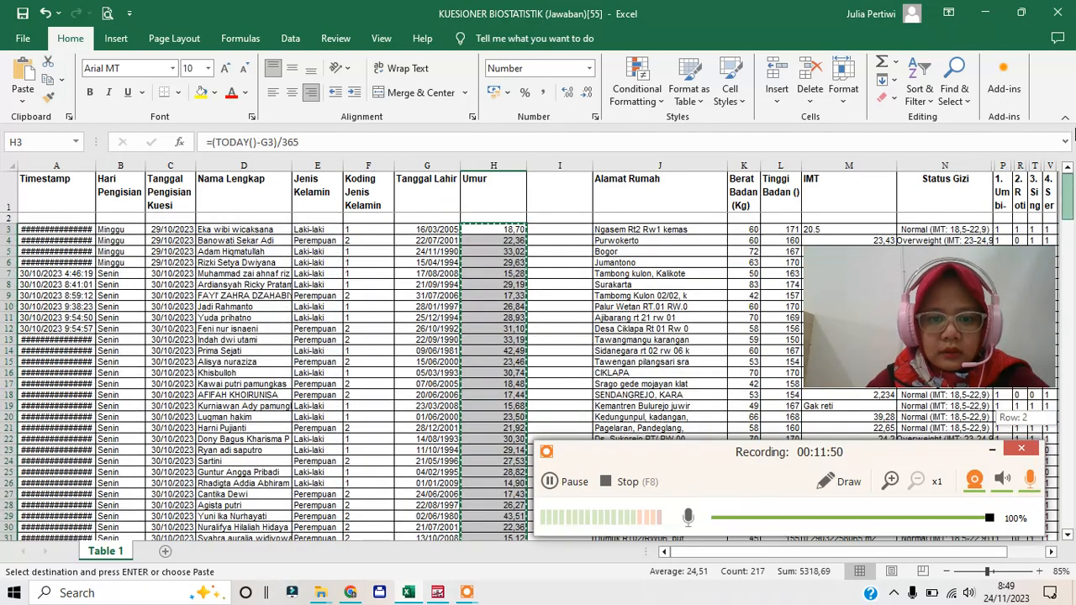
left_click(986, 11)
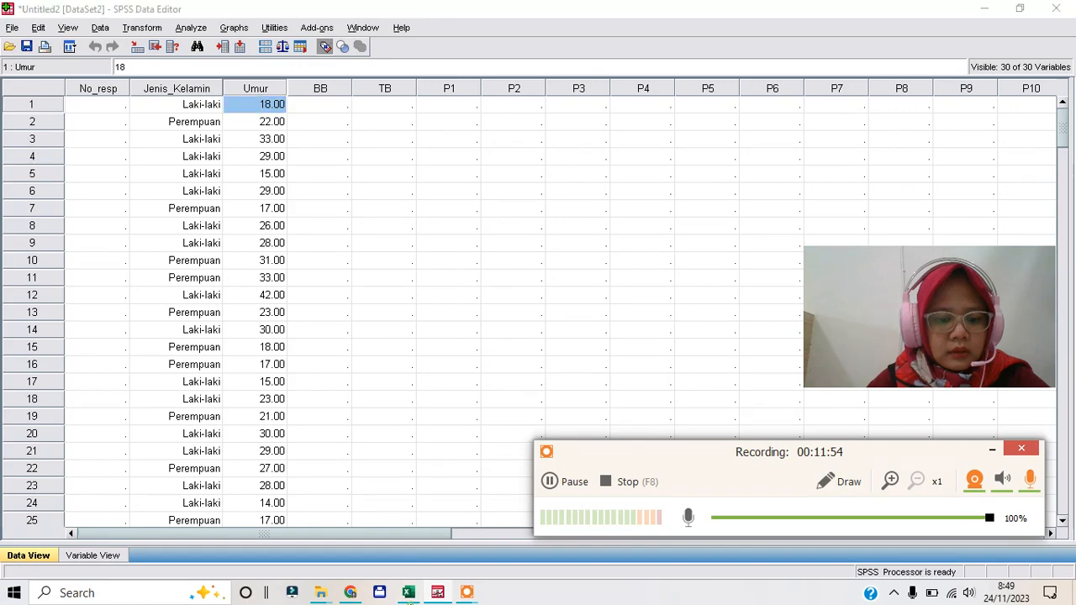
left_click(409, 592)
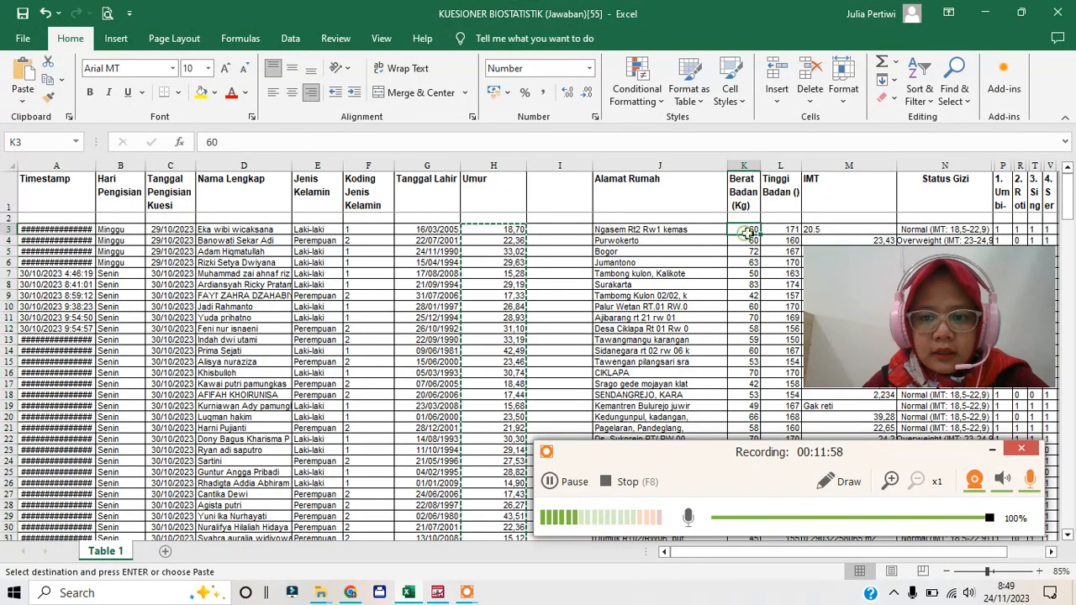
left_click_drag(743, 233, 519, 320)
left_click(784, 484)
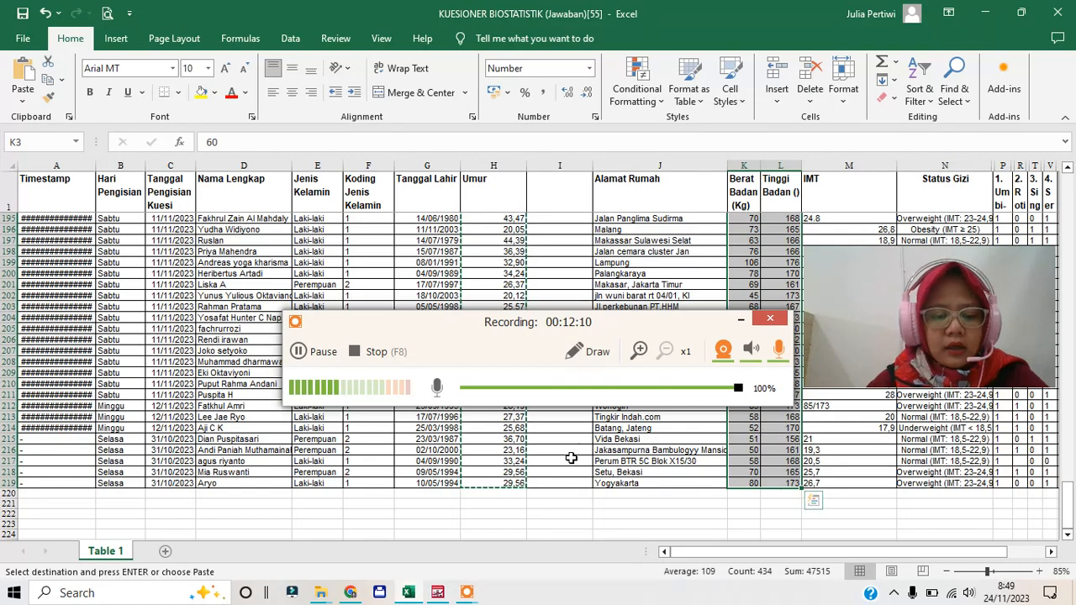
key("ctrl+c")
left_click(438, 592)
left_click(339, 110)
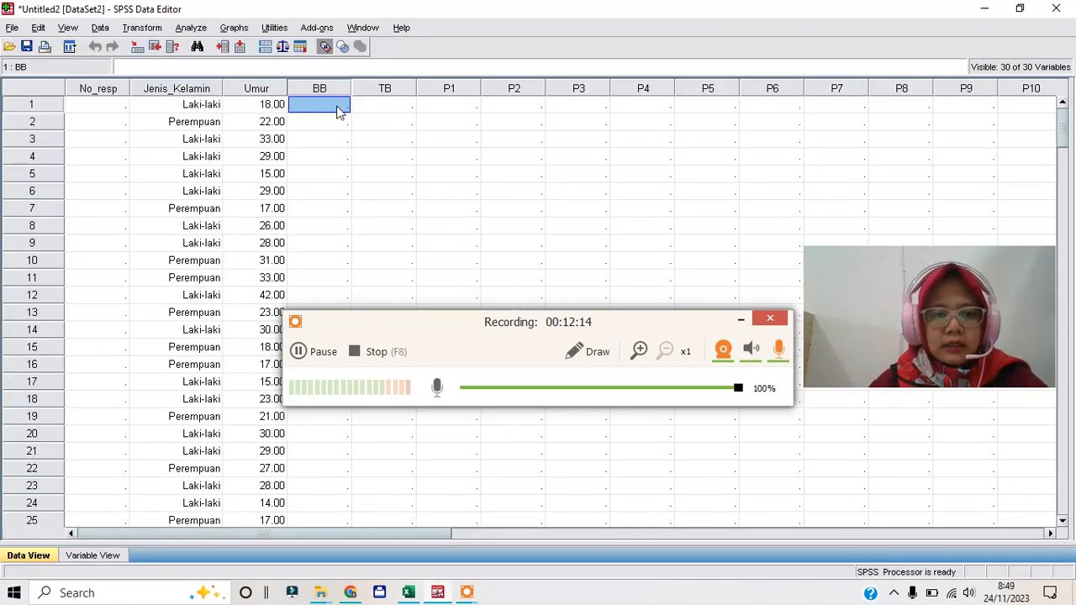
key("ctrl+v")
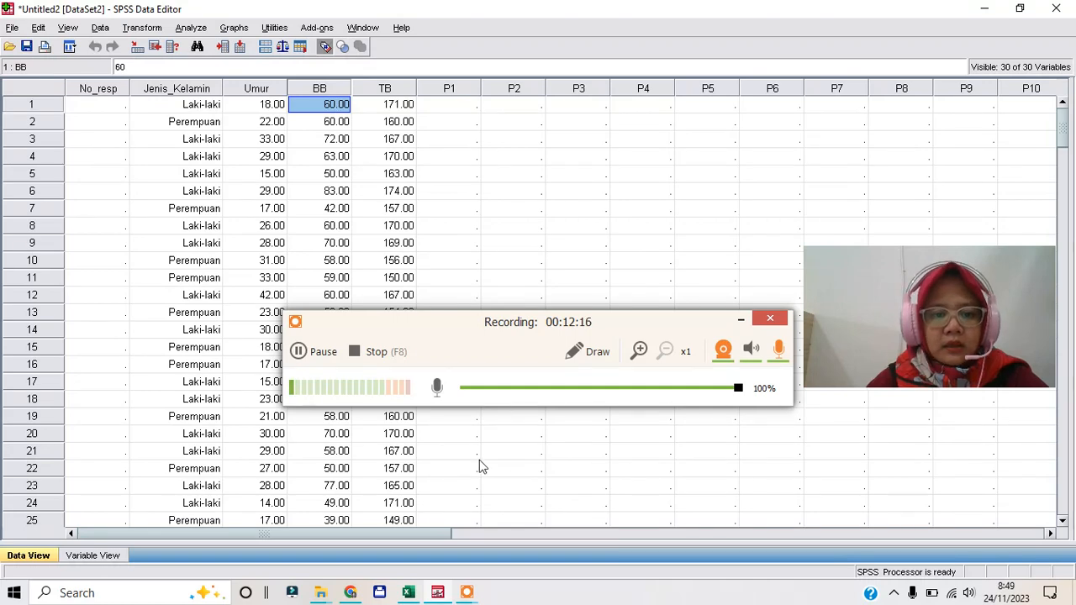
Step: Copy the coded answers to questions 1–25 in P3:BL219 from Excel into the question variables in SPSS, starting at P1, case 1
left_click(408, 593)
left_click_drag(768, 552, 847, 554)
scroll(619, 238, "up", 13)
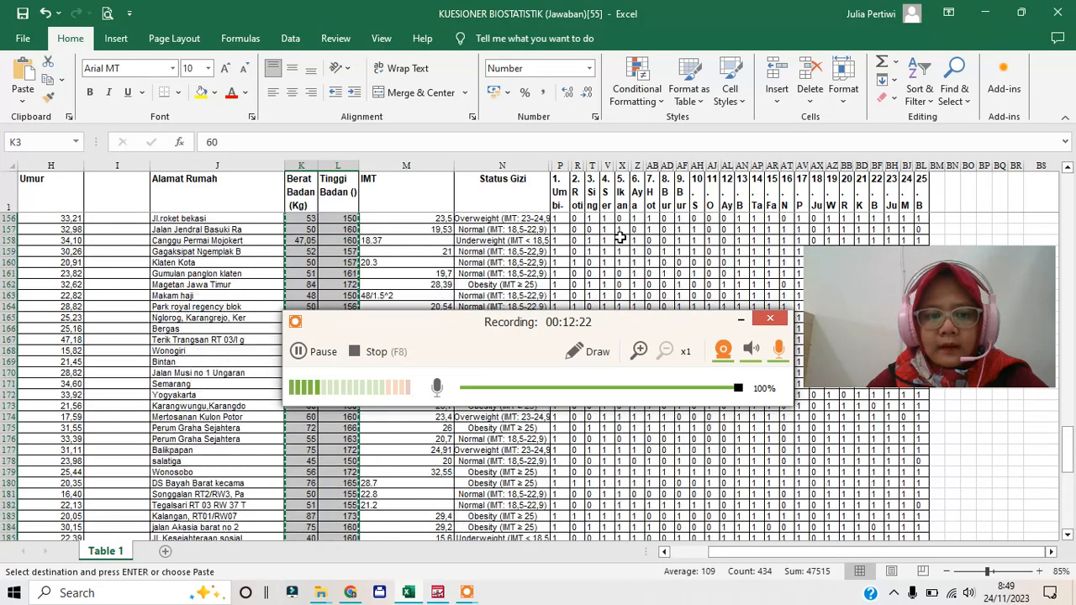
scroll(620, 238, "up", 20)
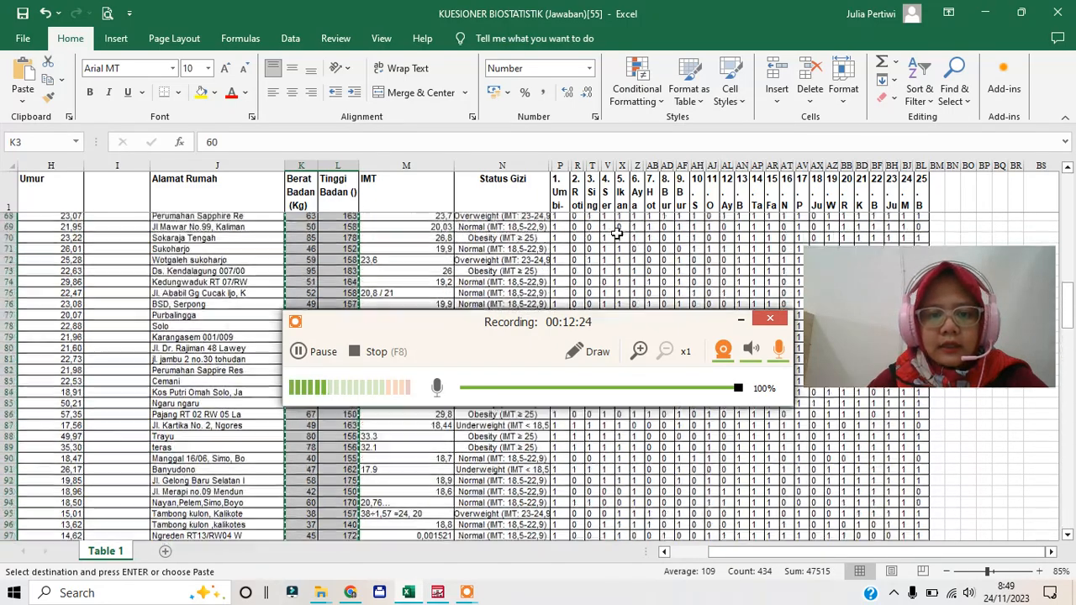
scroll(616, 234, "up", 20)
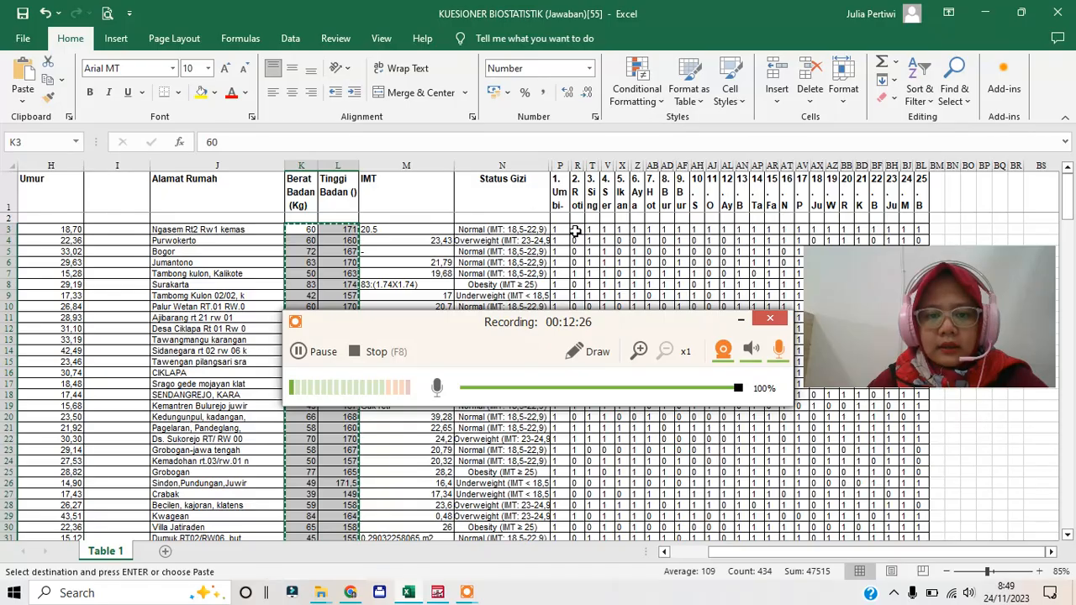
left_click_drag(559, 229, 920, 509)
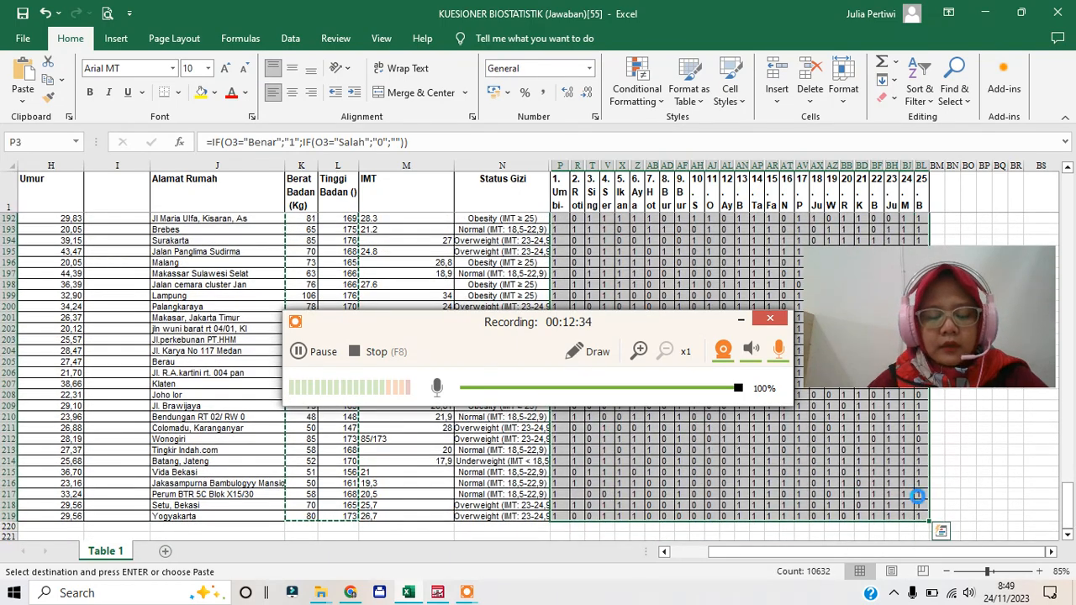
left_click(984, 14)
left_click(472, 105)
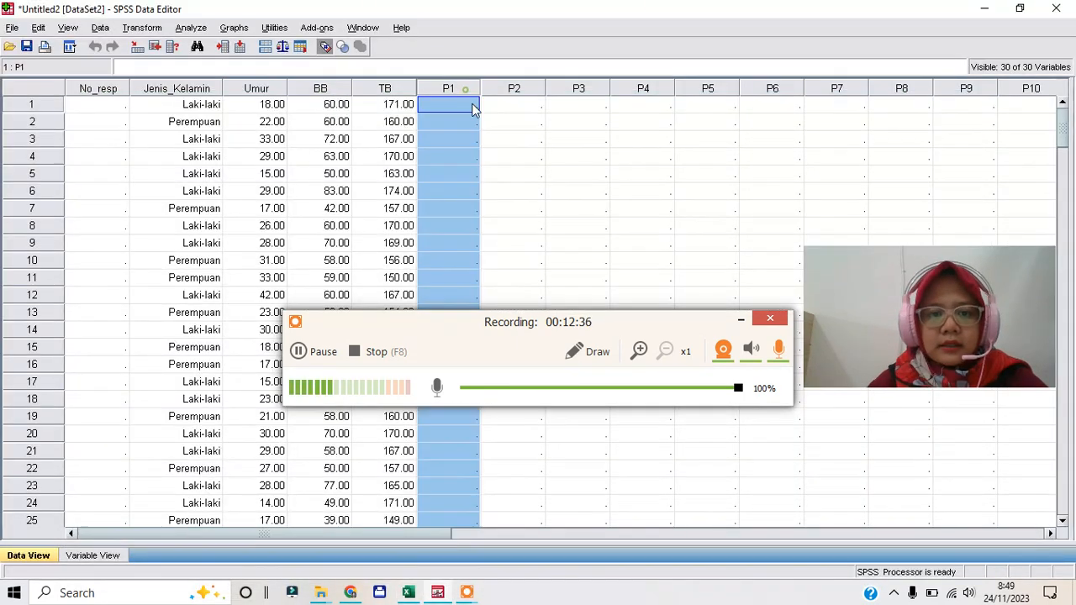
left_click(474, 109)
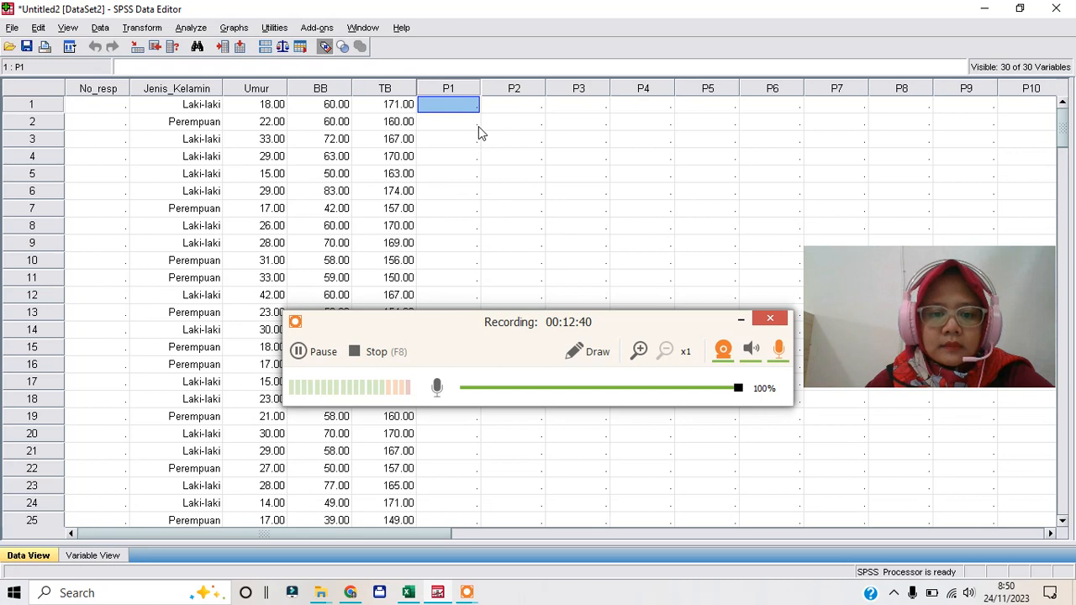
left_click(451, 139)
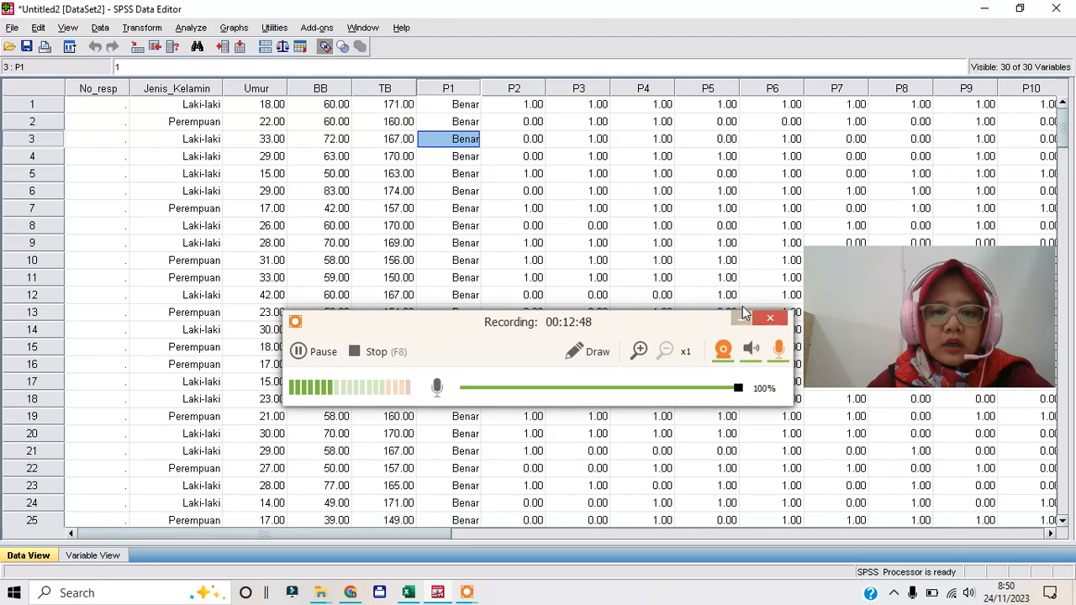
Step: Examine the pasted question answers in SPSS, comparing how P1 is displayed with P2 and the following question variables
scroll(576, 198, "down", 6)
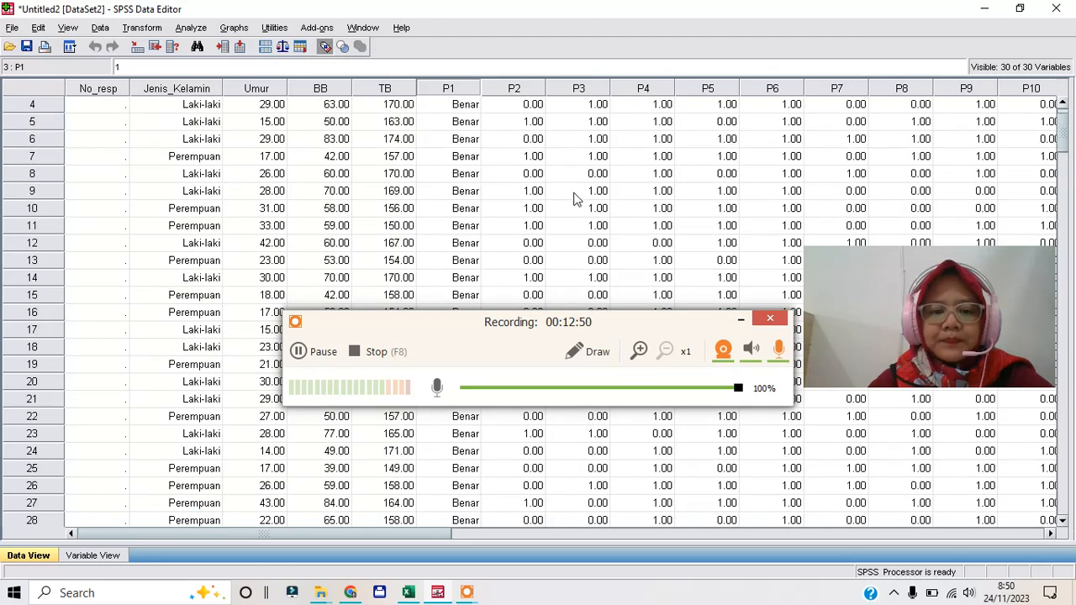
left_click(737, 322)
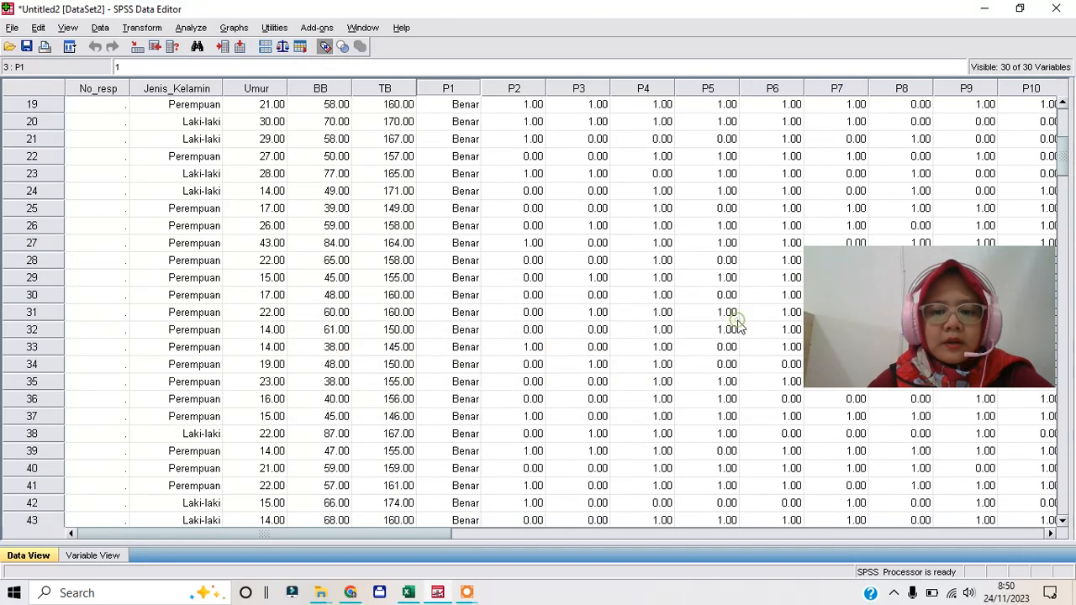
scroll(482, 154, "down", 15)
scroll(467, 166, "down", 5)
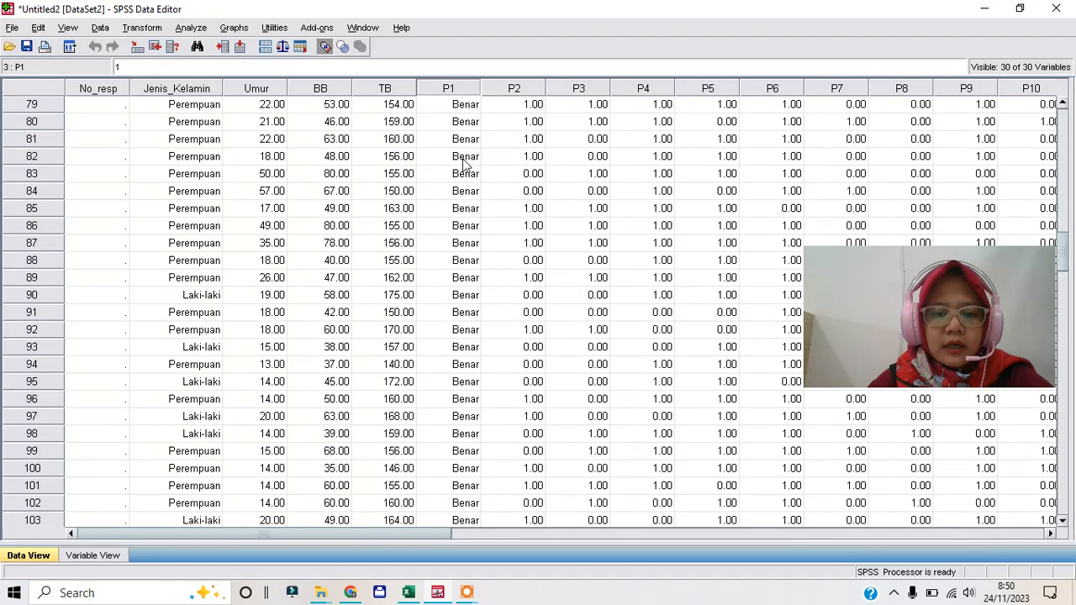
scroll(464, 201, "up", 17)
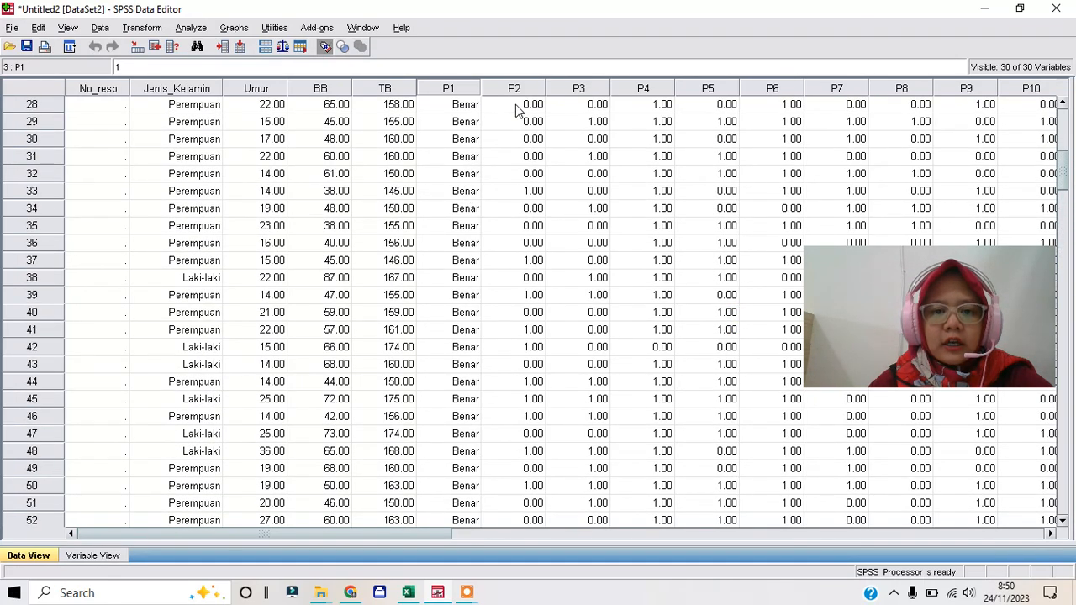
left_click(558, 108)
left_click(757, 109)
left_click(842, 107)
left_click_drag(696, 91, 643, 97)
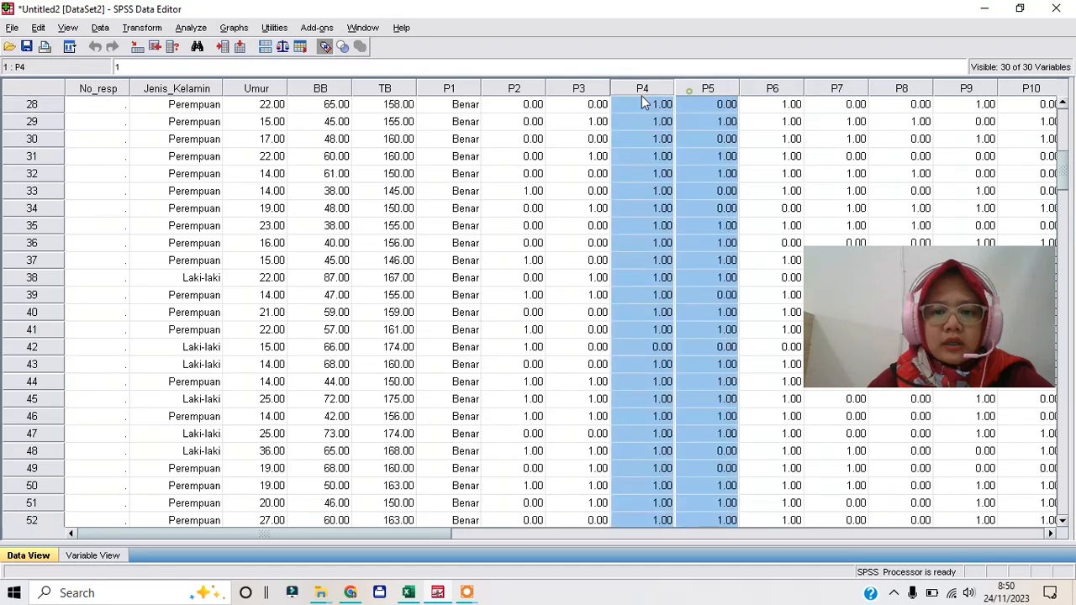
left_click(586, 102)
left_click(537, 103)
left_click(496, 106)
left_click(530, 208)
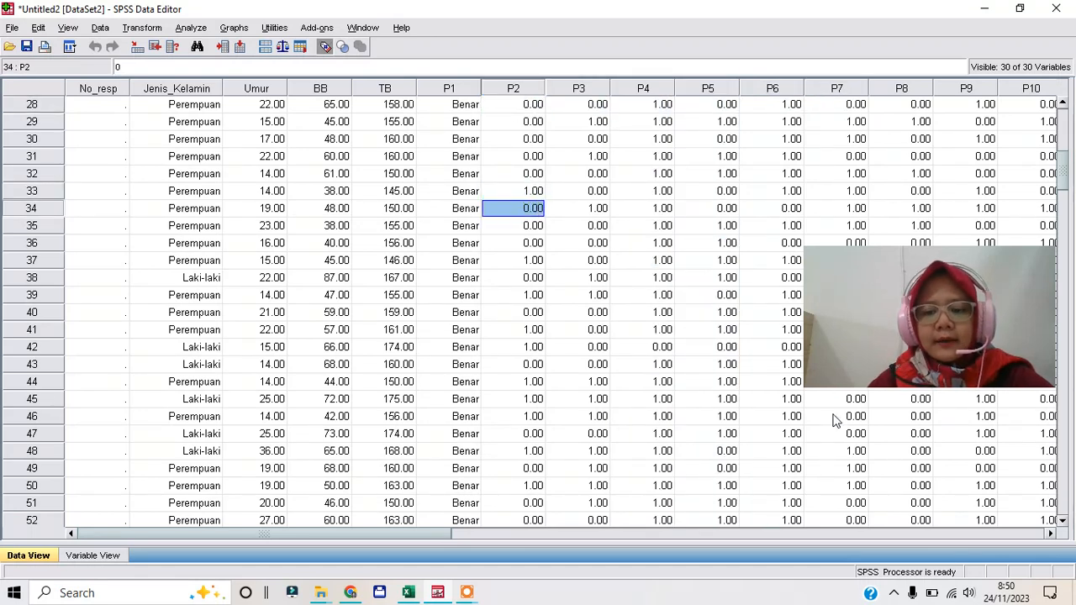
left_click(807, 383)
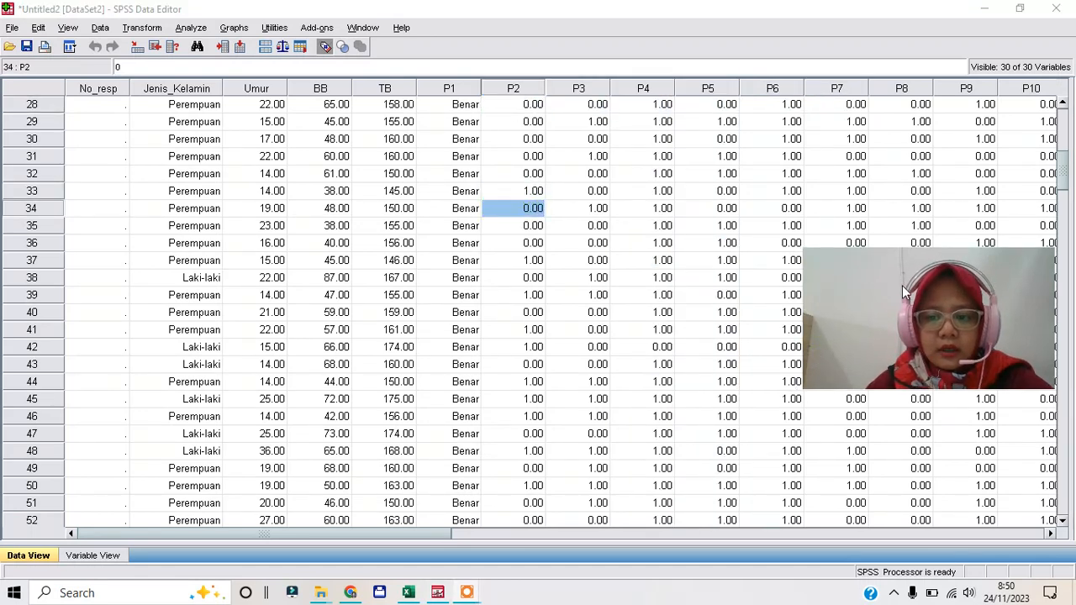
left_click_drag(902, 286, 884, 356)
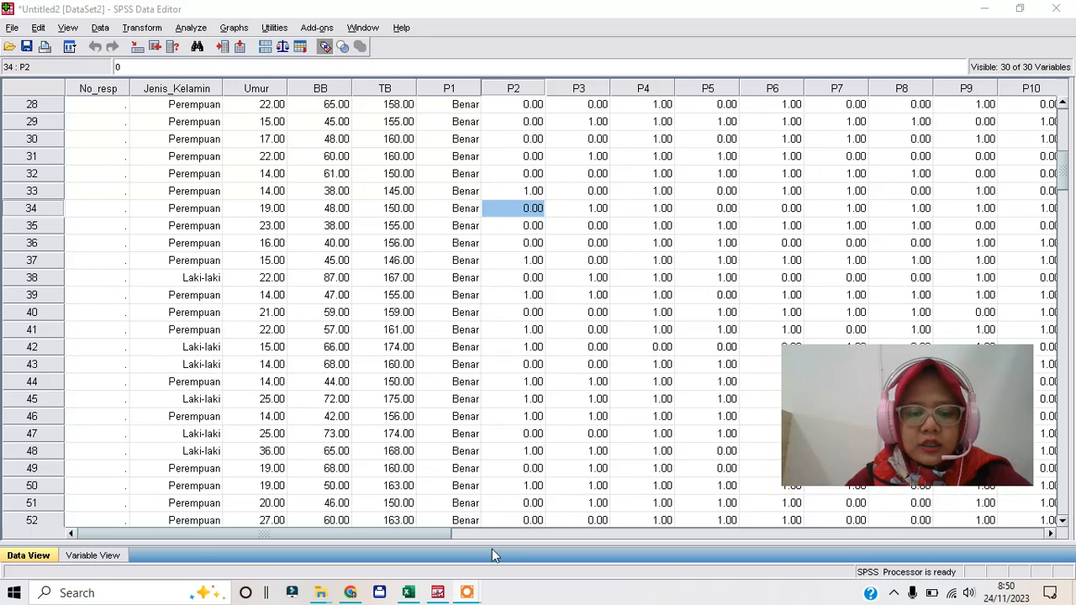
mouse_move(476, 593)
left_click(491, 504)
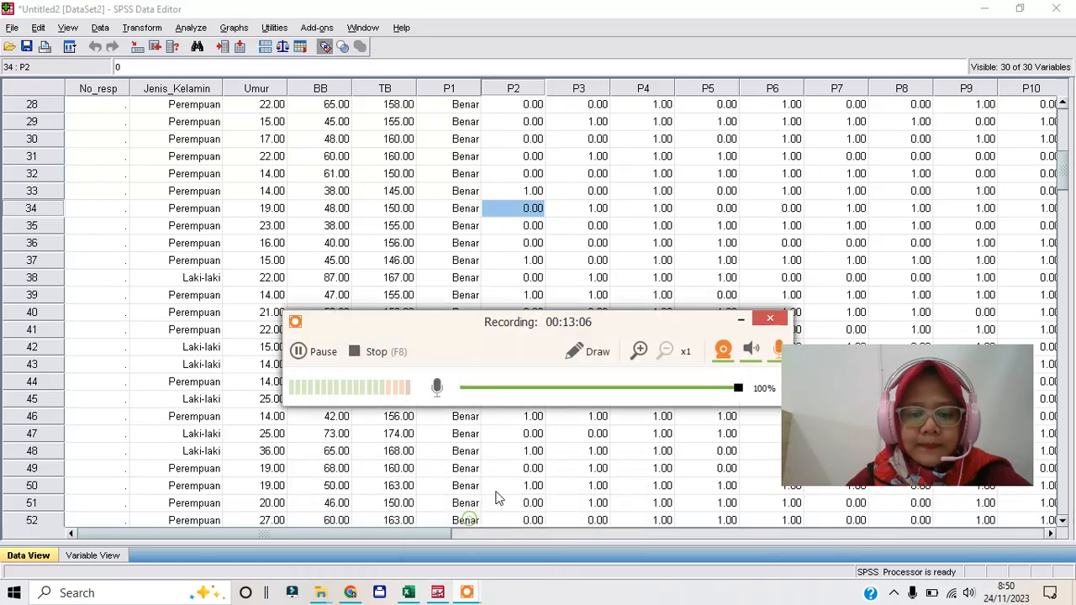